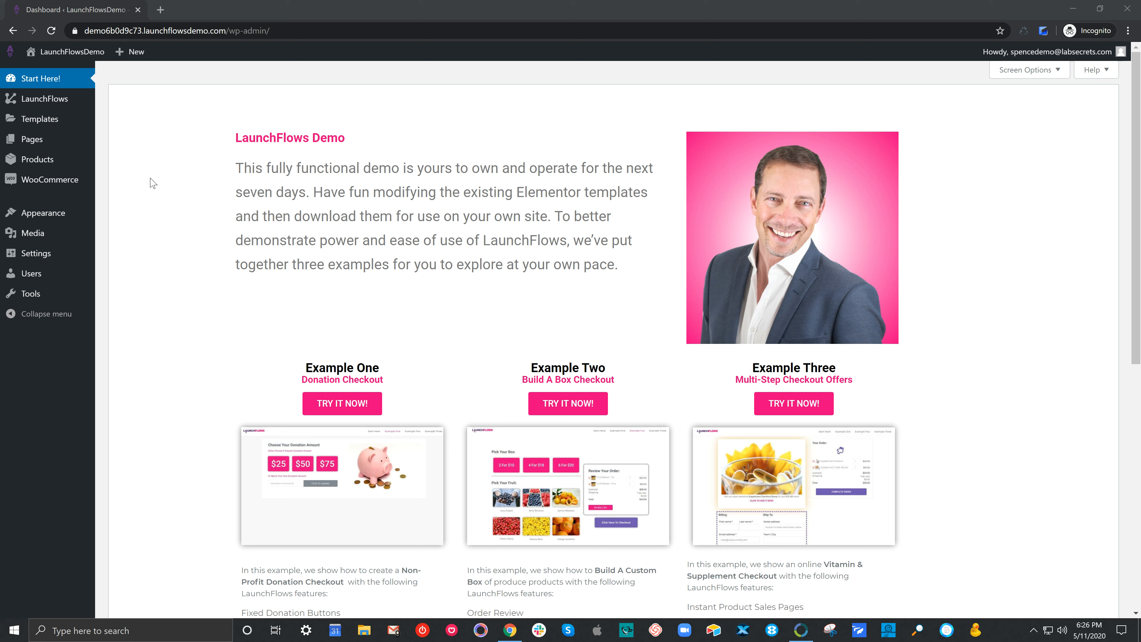
# Step: Create a new page titled "LeadMagnet Checkout" and publish it
pyautogui.moveTo(58, 147)
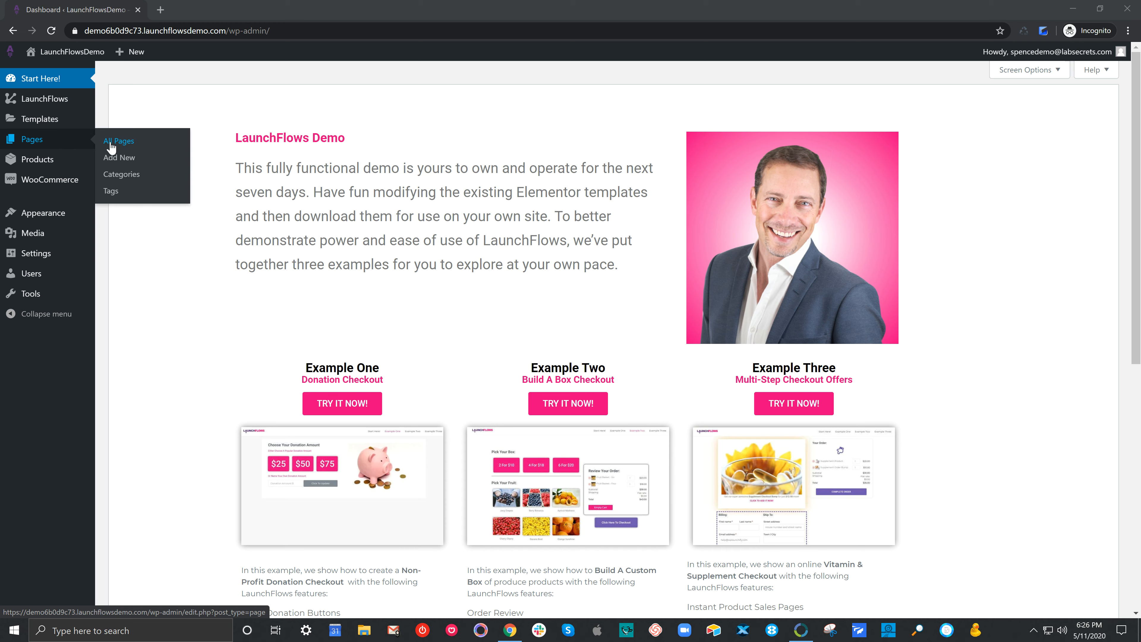
pyautogui.click(113, 159)
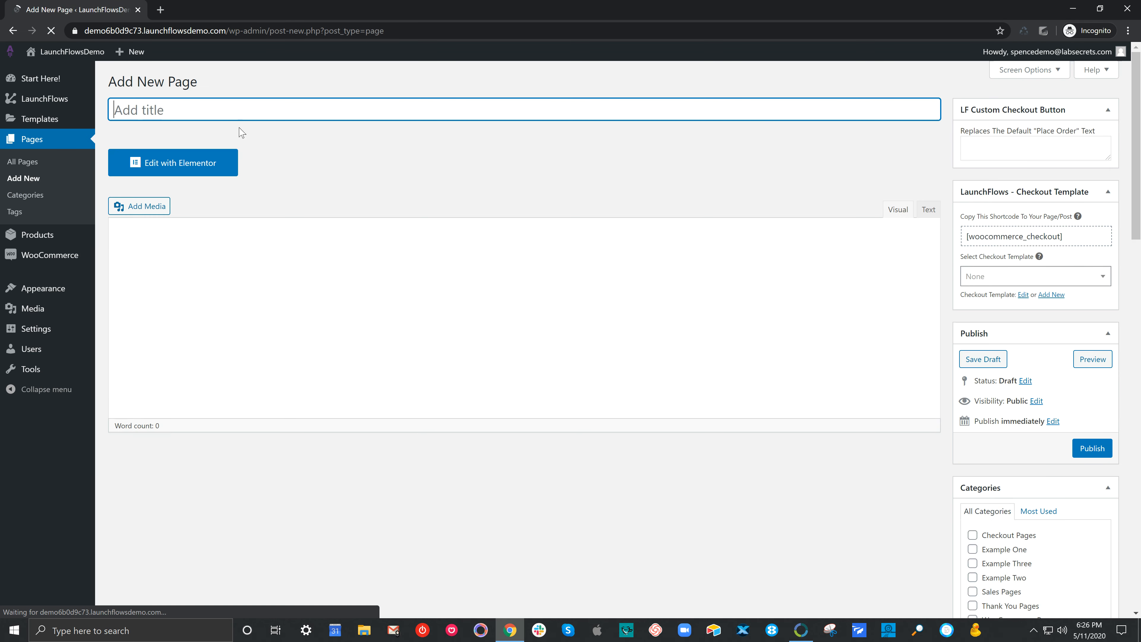
pyautogui.click(236, 113)
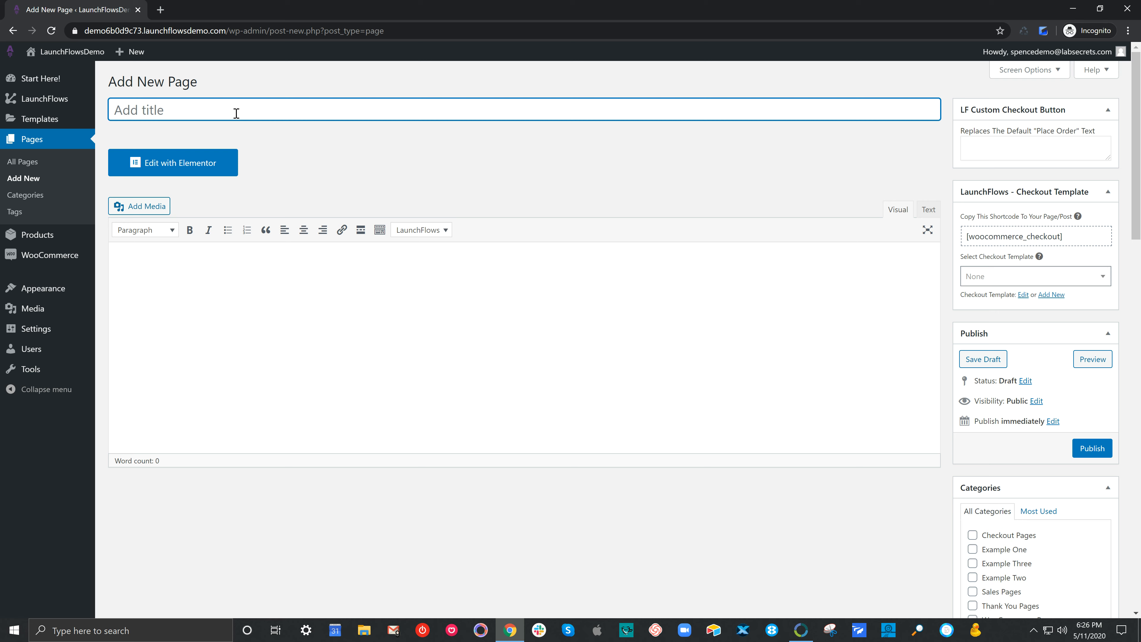
pyautogui.write('LeadMagnet Checkout')
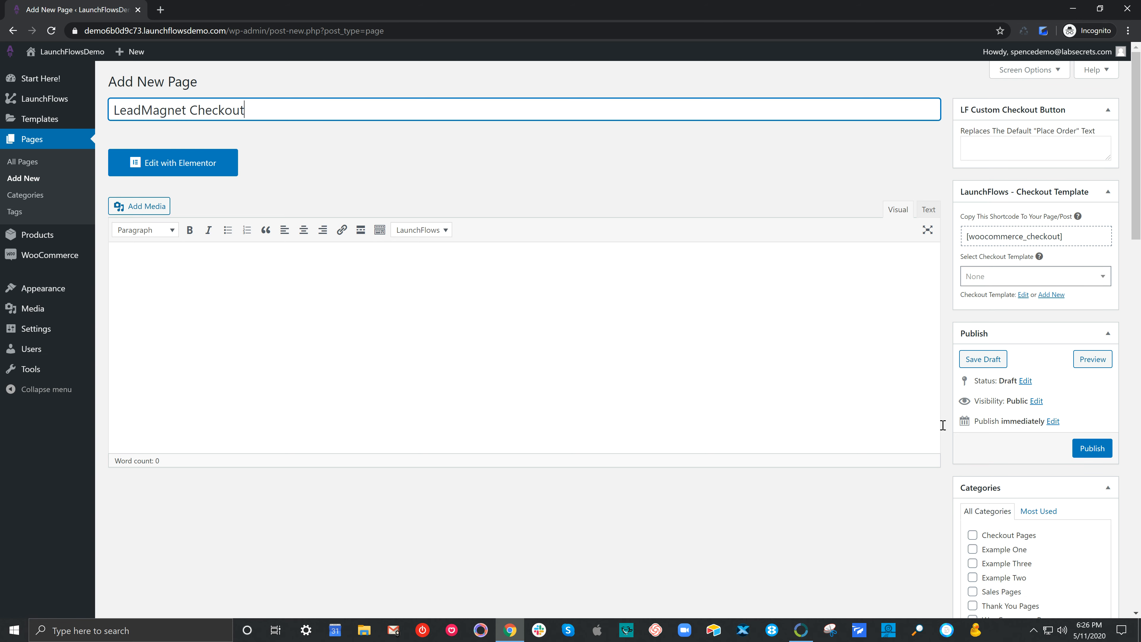
pyautogui.click(1083, 448)
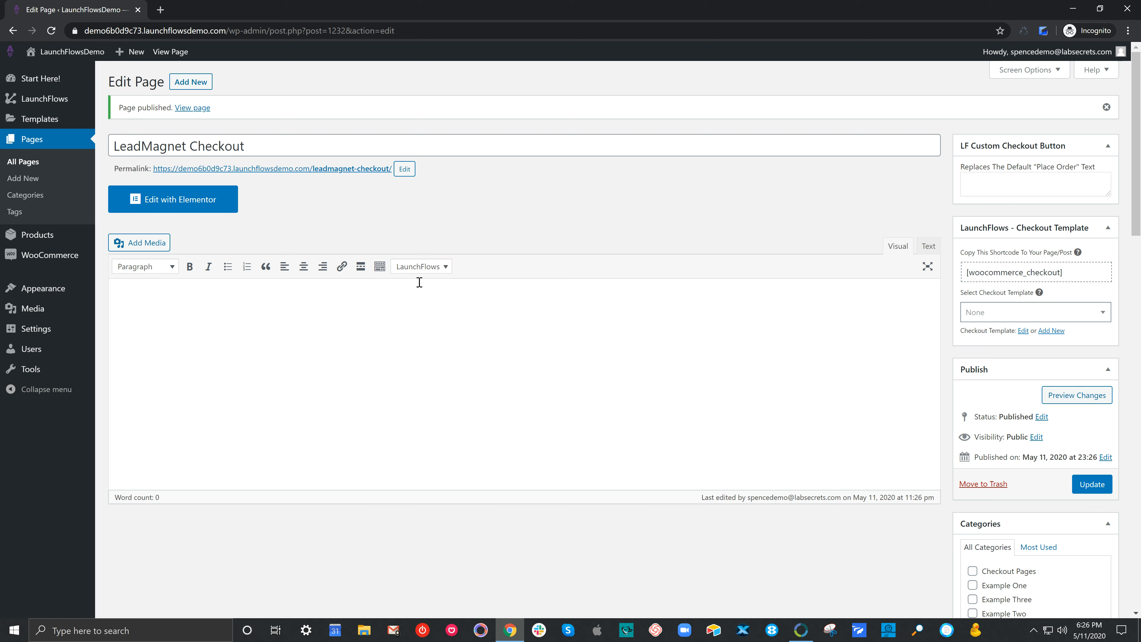
# Step: Copy the [woocommerce_checkout] shortcode into the LeadMagnet Checkout page's content and update the page
pyautogui.click(964, 274)
pyautogui.hotkey('ctrl', 'c')
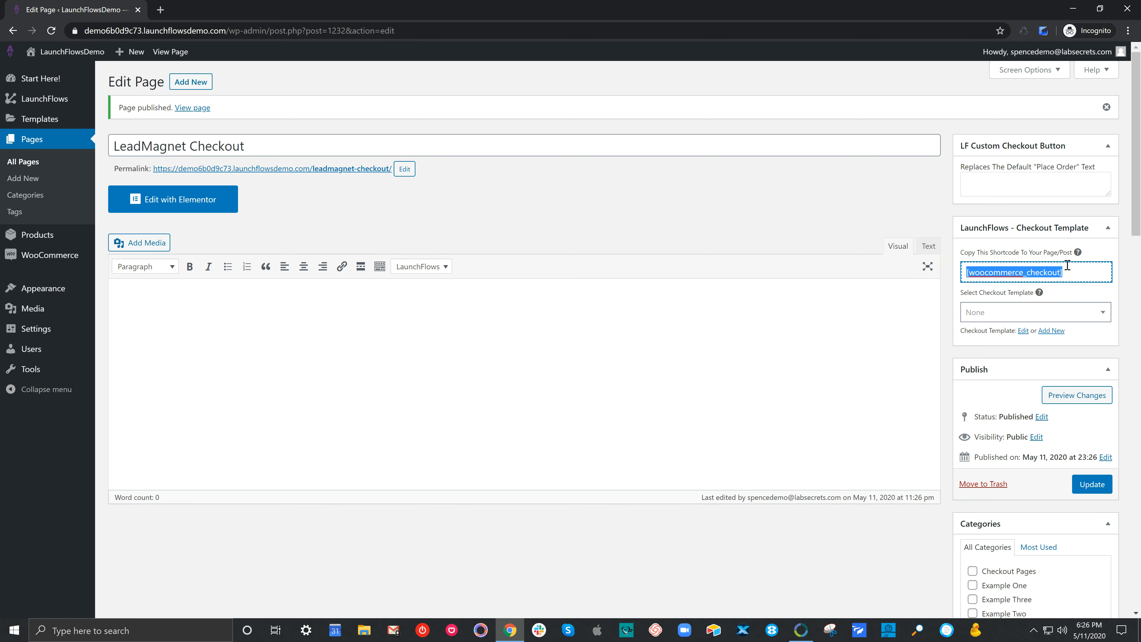
pyautogui.click(767, 304)
pyautogui.hotkey('ctrl', 'v')
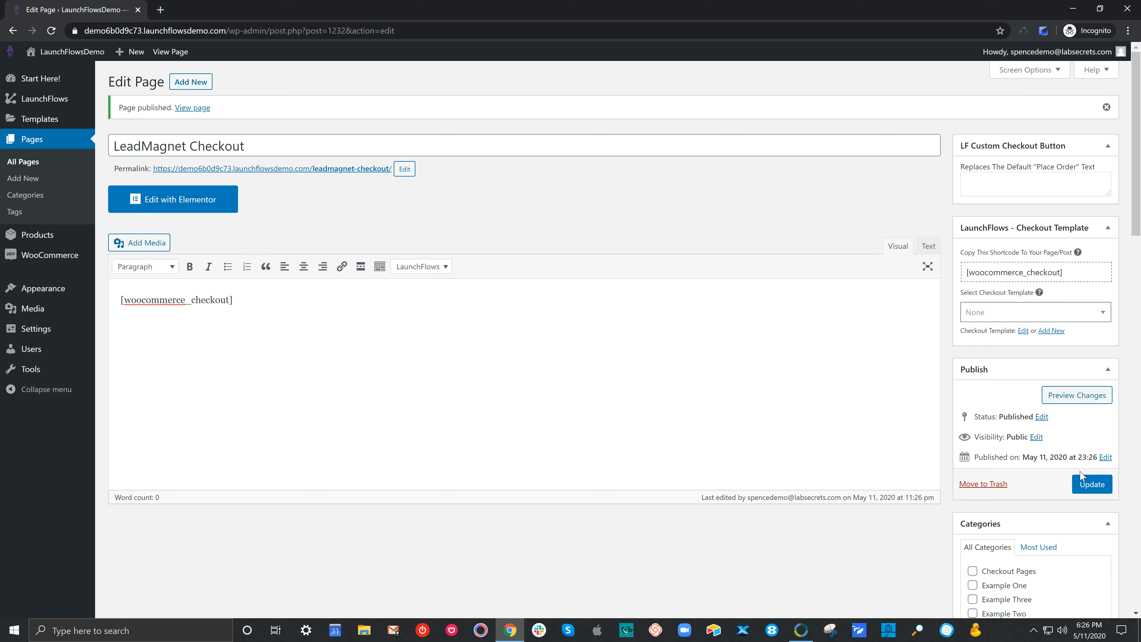
pyautogui.click(1092, 484)
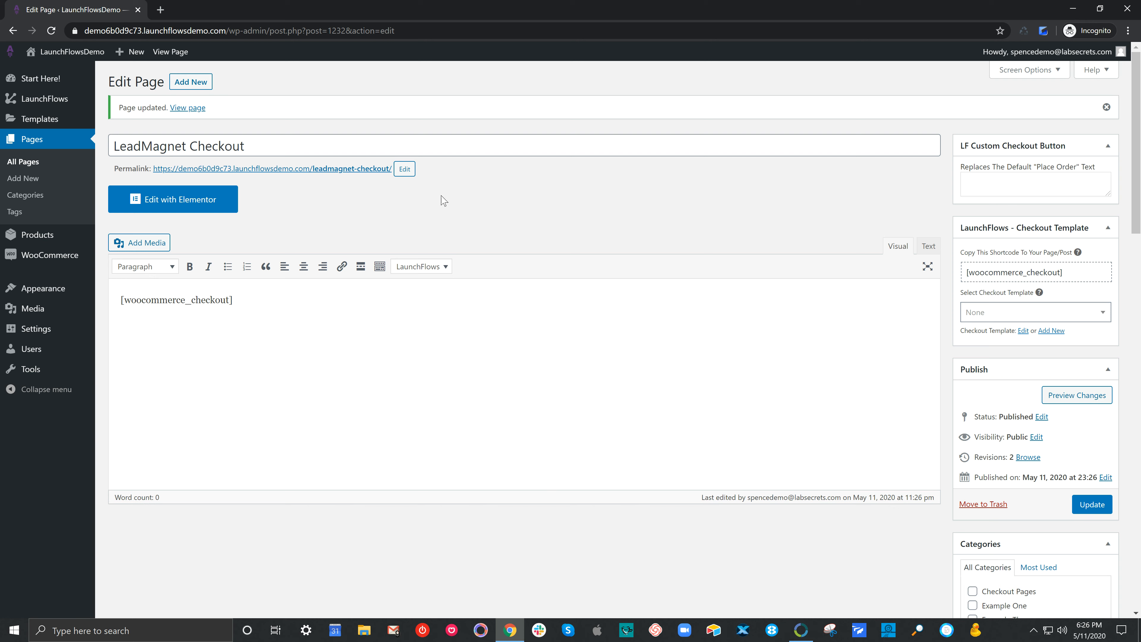
# Step: Start a new WooCommerce product named "LeadMagnet Product"
pyautogui.moveTo(49, 238)
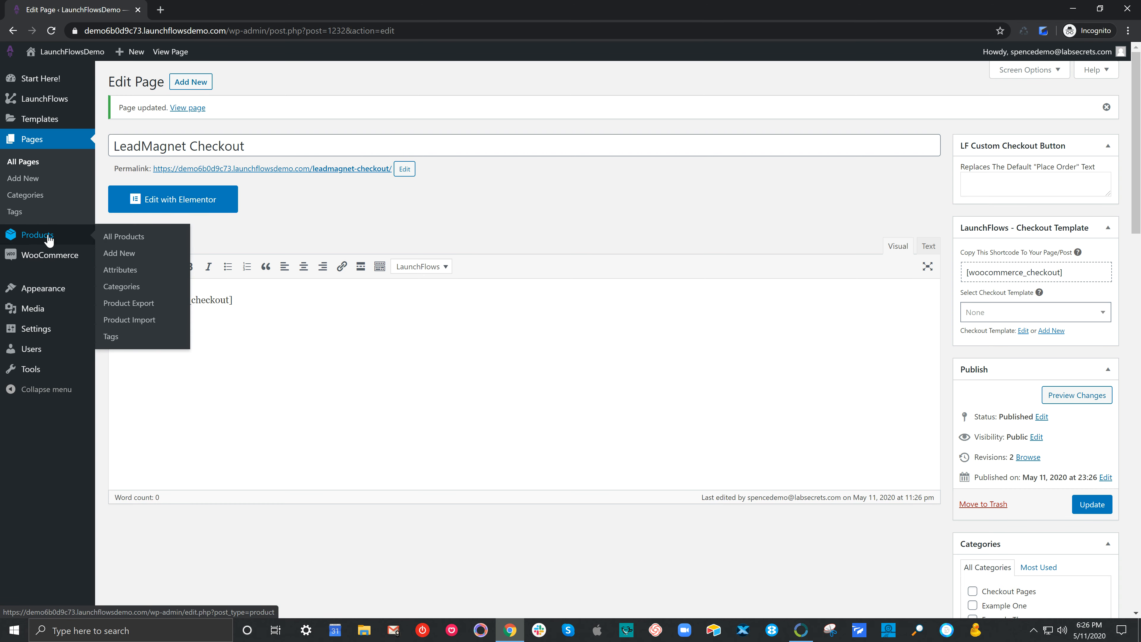
pyautogui.click(102, 238)
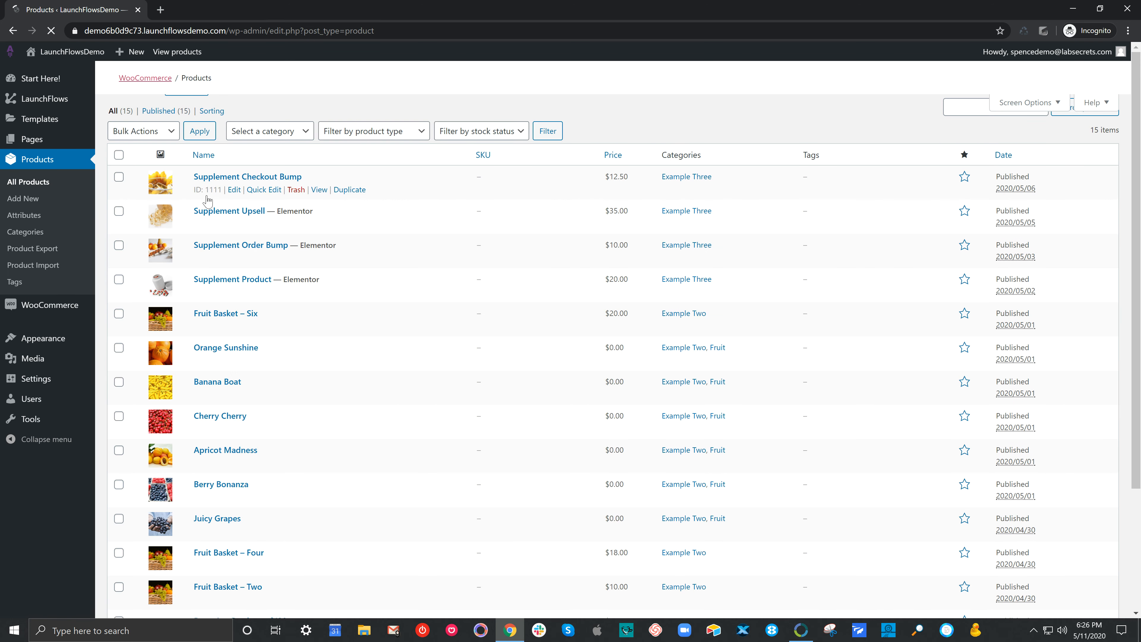
pyautogui.click(193, 135)
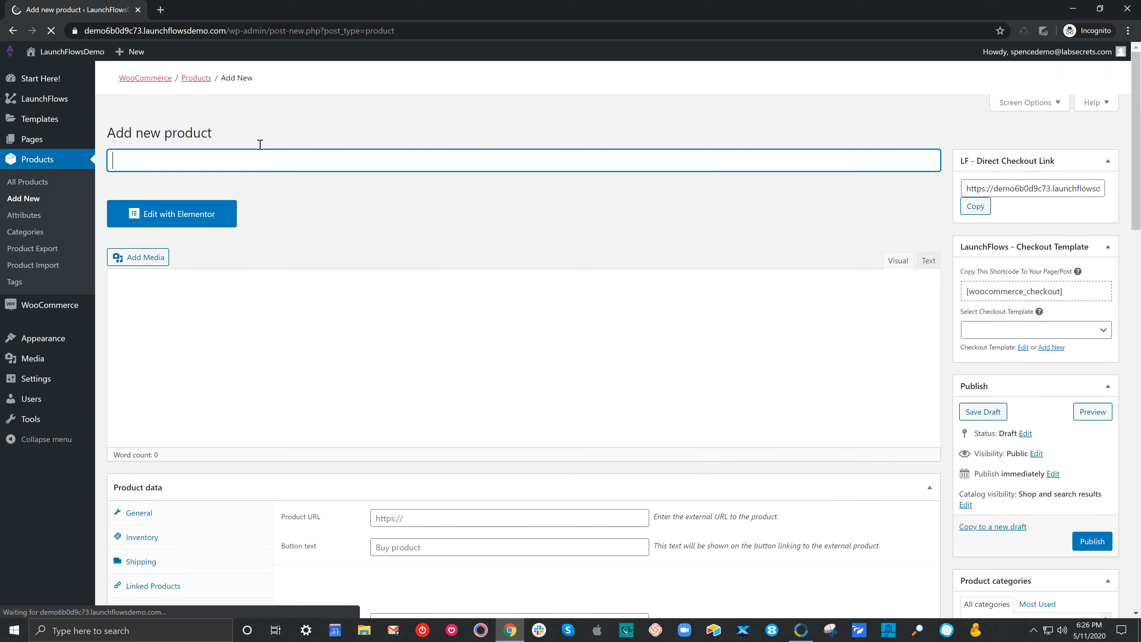
pyautogui.write('Lad')
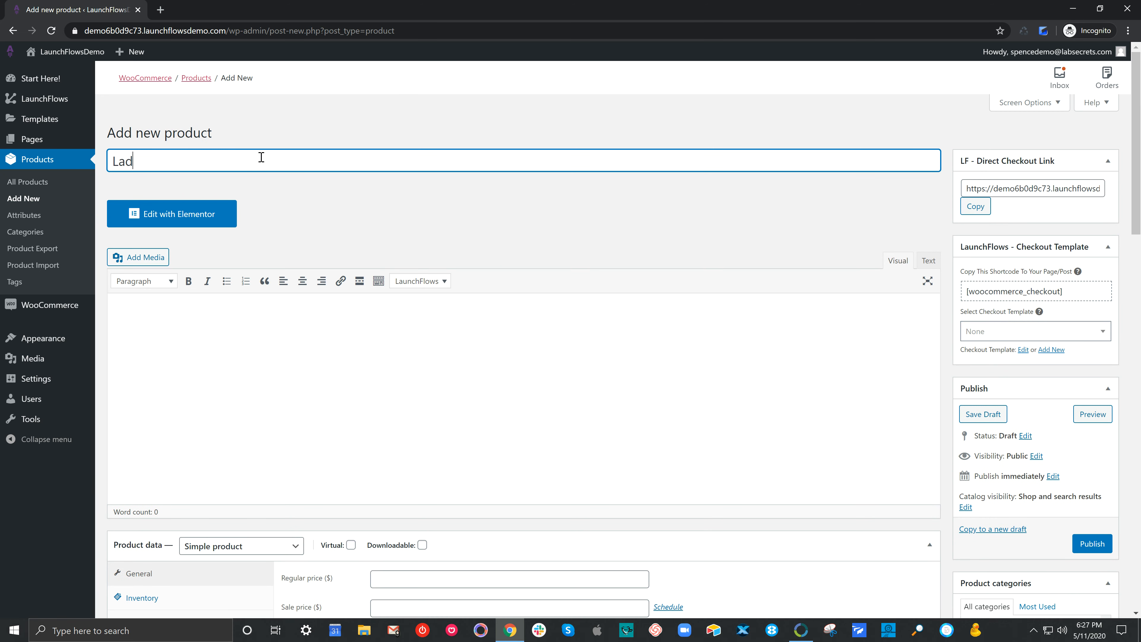
pyautogui.press('BackSpace')
pyautogui.press('BackSpace')
pyautogui.write('eadMagnet Product')
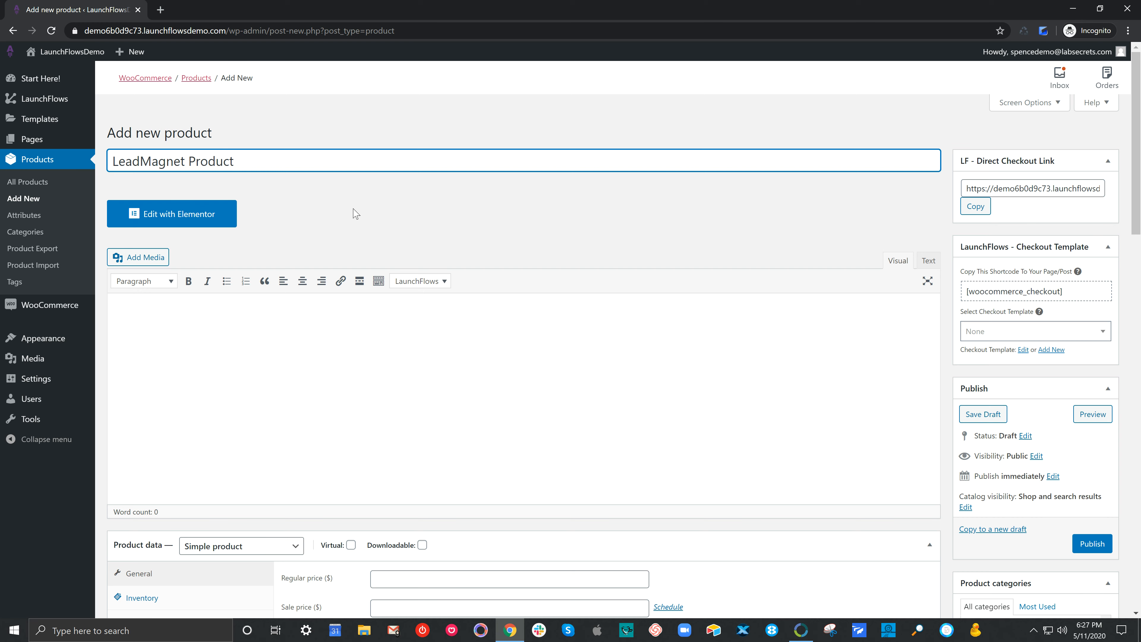
# Step: Mark the product as virtual and set its regular price to 0
pyautogui.scroll(-5, 512, 255)
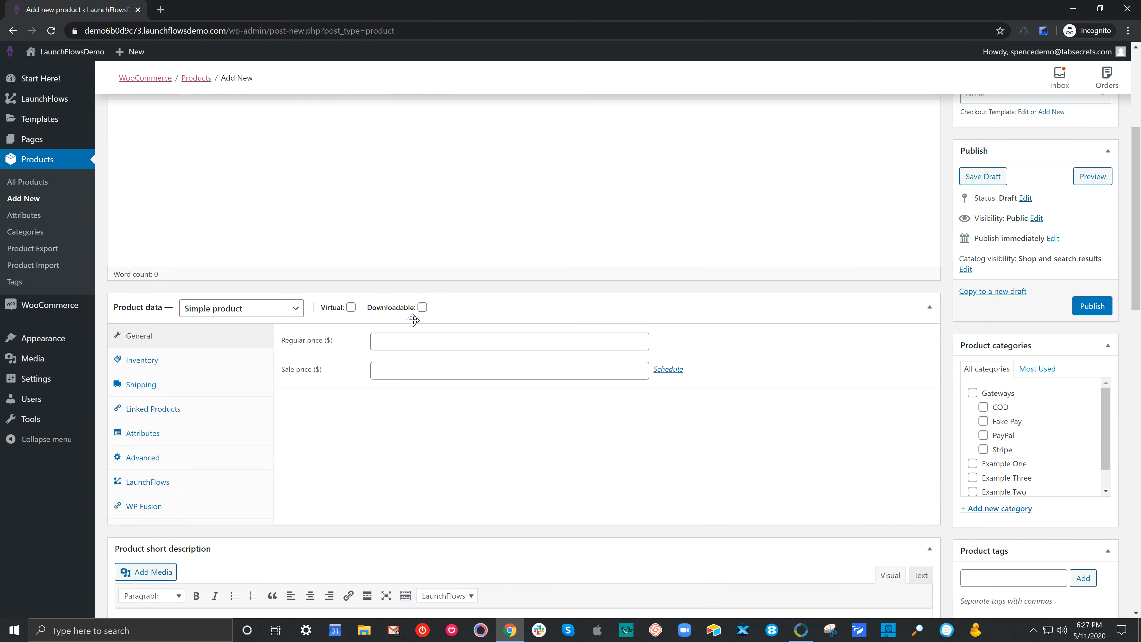
pyautogui.click(351, 307)
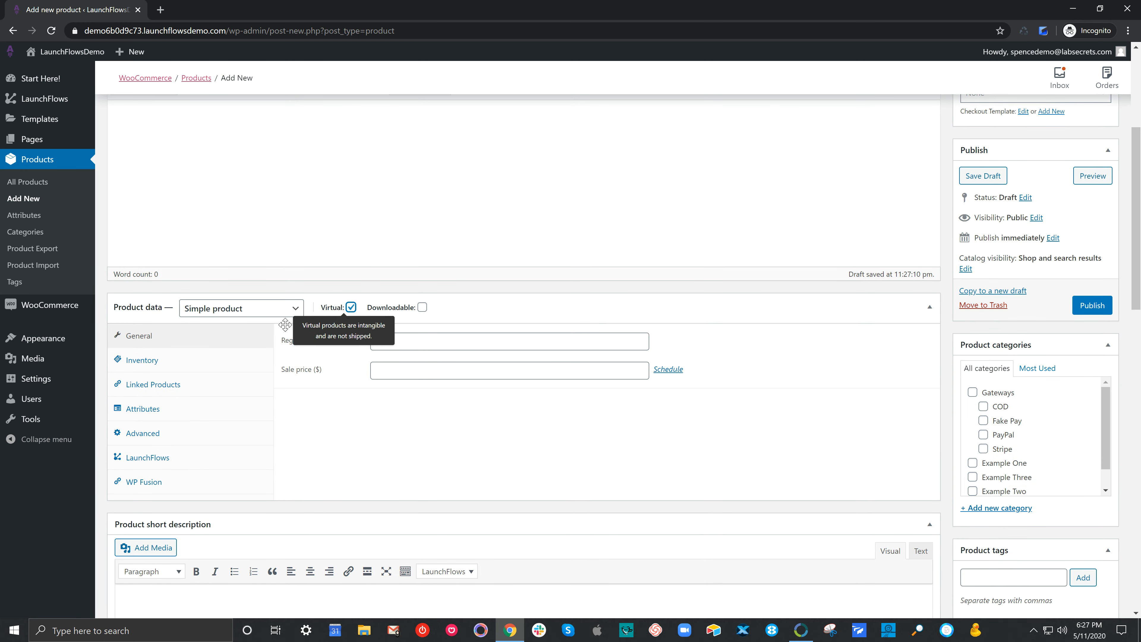
pyautogui.click(400, 342)
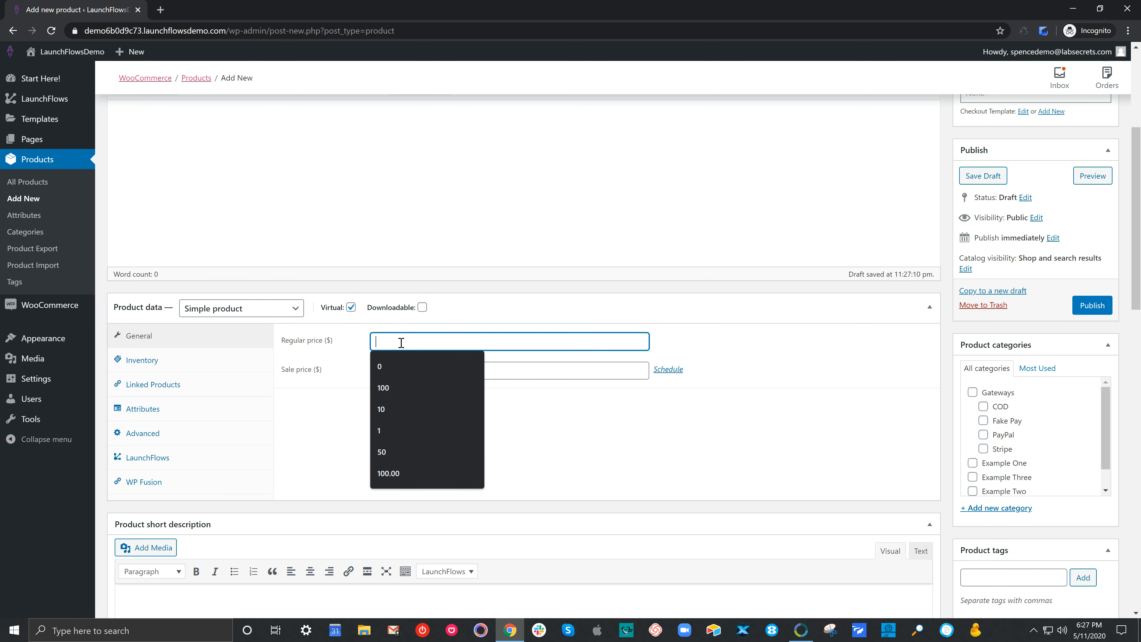
pyautogui.write('0')
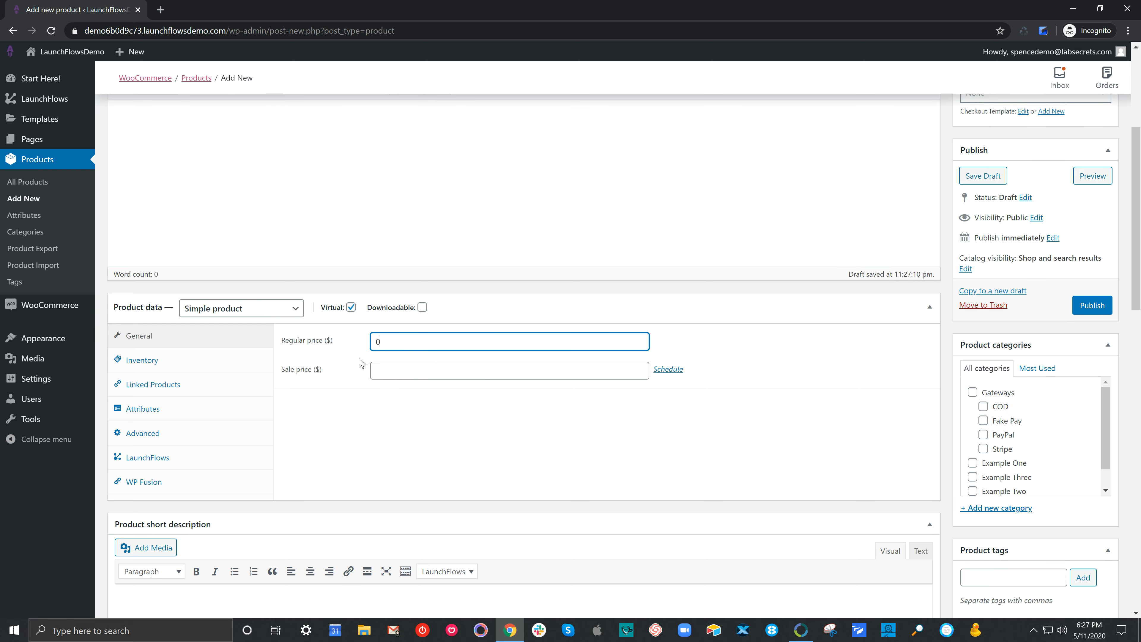
# Step: In the product's LaunchFlows settings, select LeadMagnet Checkout as the checkout page and enable Instant LeadMagnet
pyautogui.click(182, 459)
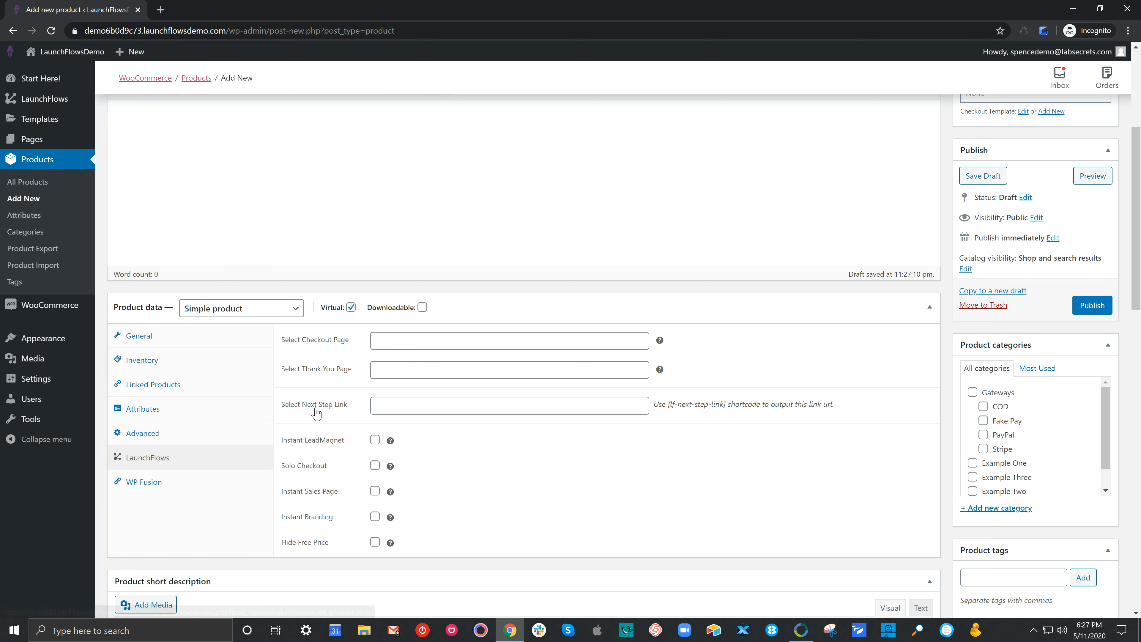
pyautogui.click(396, 338)
pyautogui.write('lead')
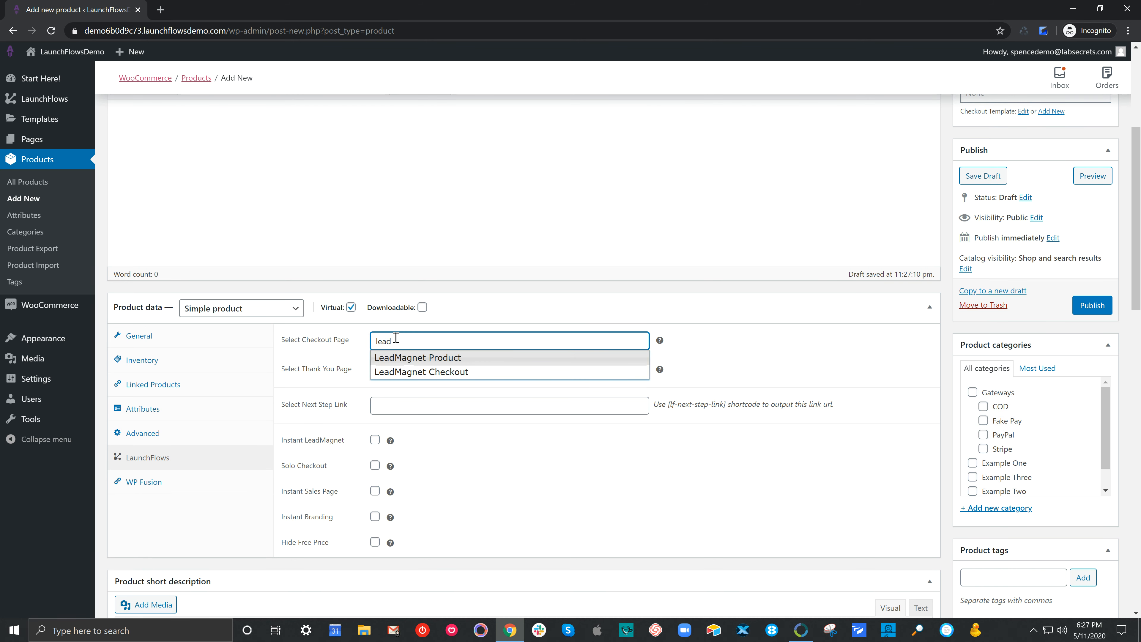
pyautogui.click(414, 372)
pyautogui.moveTo(346, 441); pyautogui.dragTo(287, 444)
pyautogui.click(374, 440)
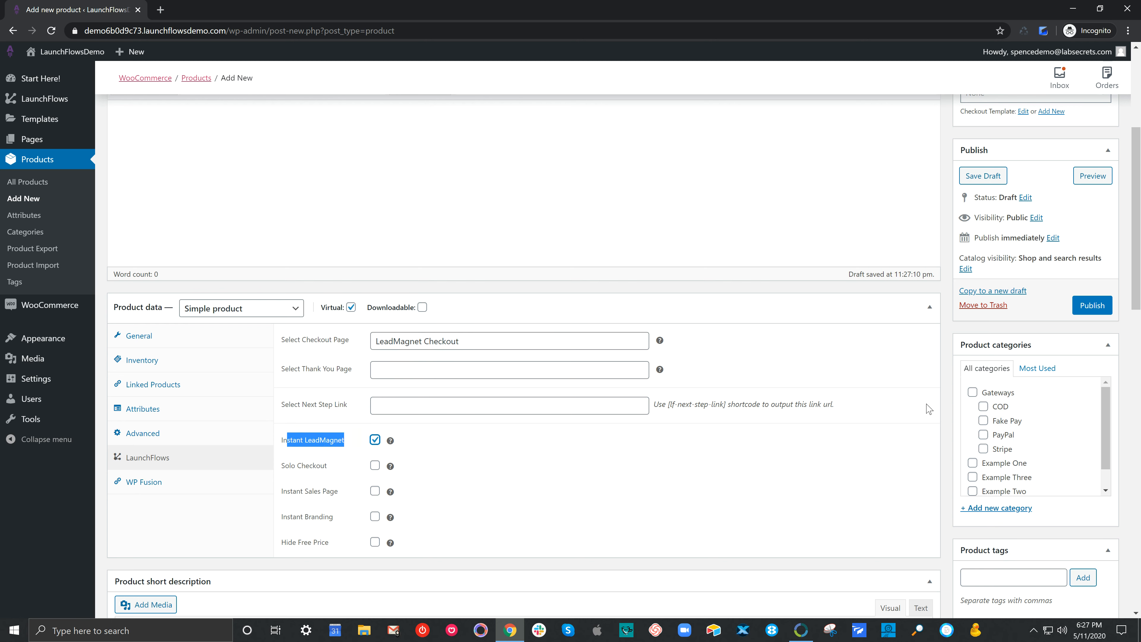
# Step: Upload woman-holding-card-while-operating-silver-laptop-919436.jpg from Downloads as the product image and publish the product
pyautogui.scroll(-1, 1005, 419)
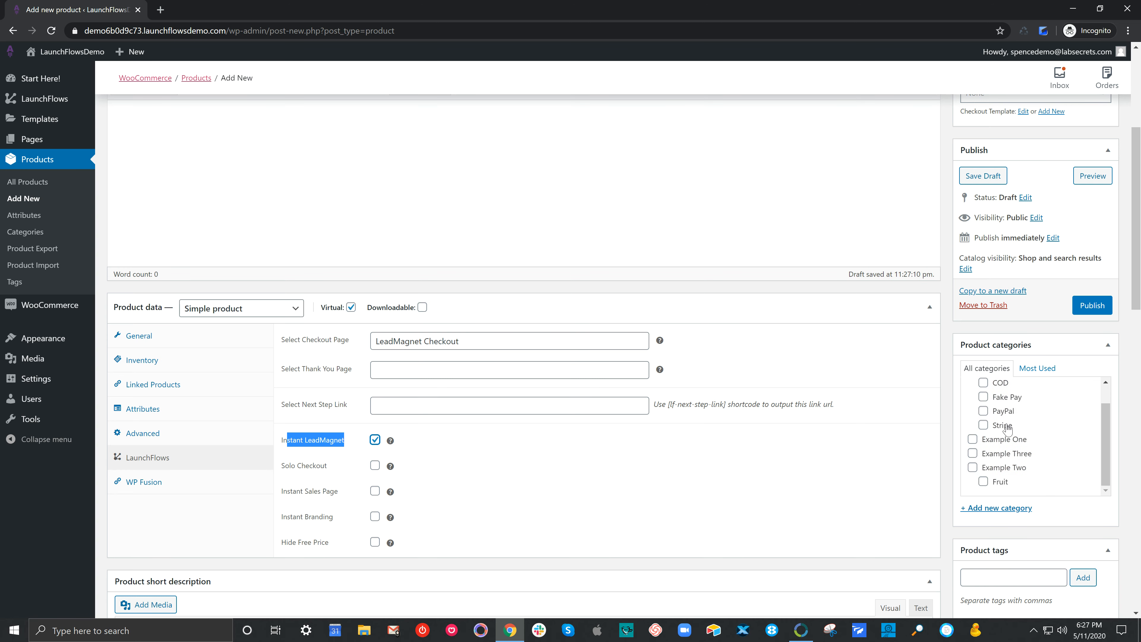
pyautogui.scroll(-5, 916, 490)
pyautogui.scroll(-3, 937, 487)
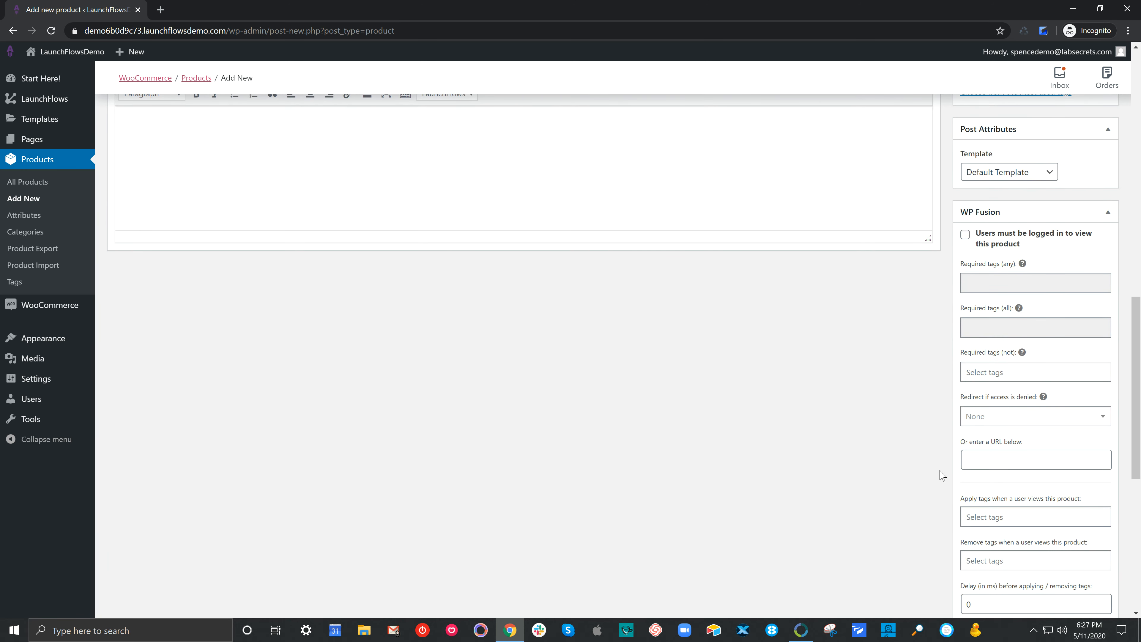
pyautogui.scroll(-5, 942, 472)
pyautogui.scroll(-2, 941, 468)
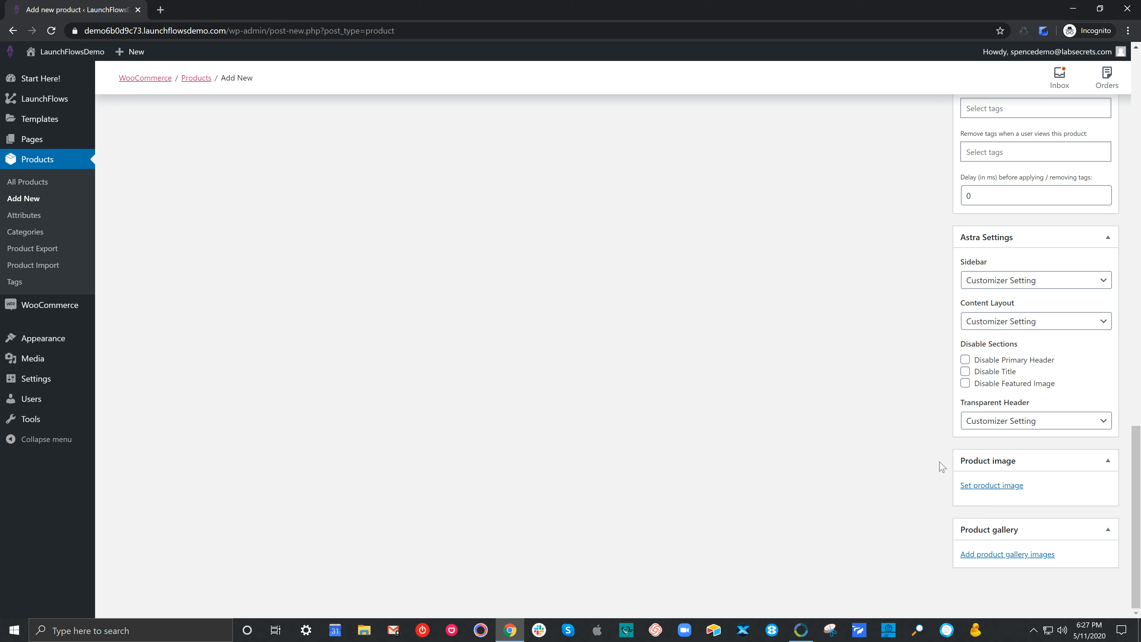
pyautogui.click(971, 486)
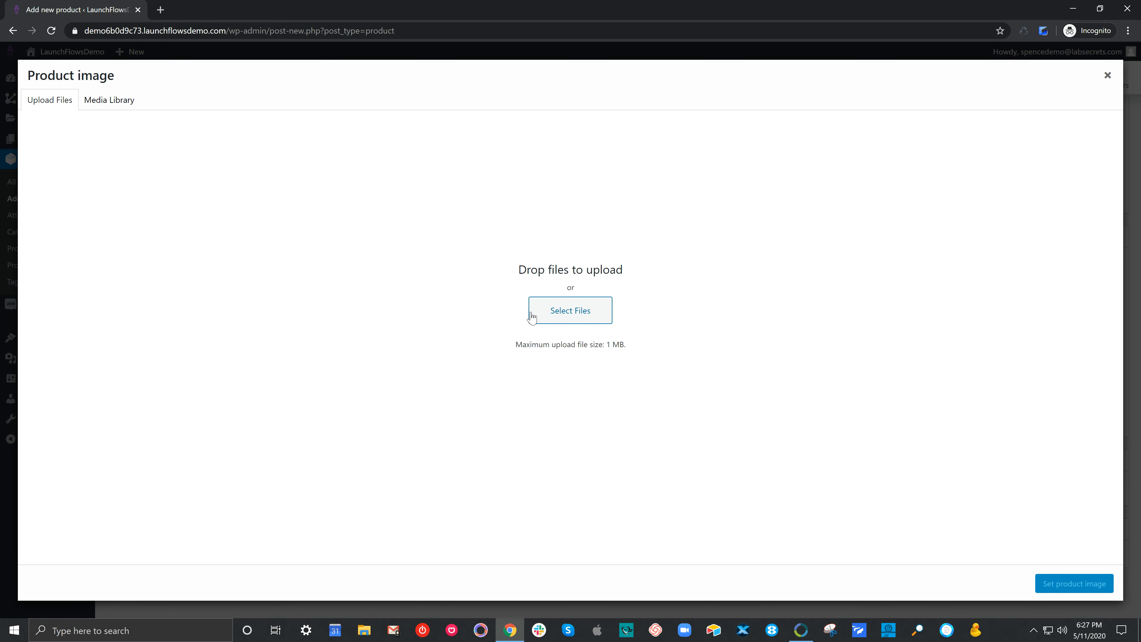
pyautogui.click(557, 316)
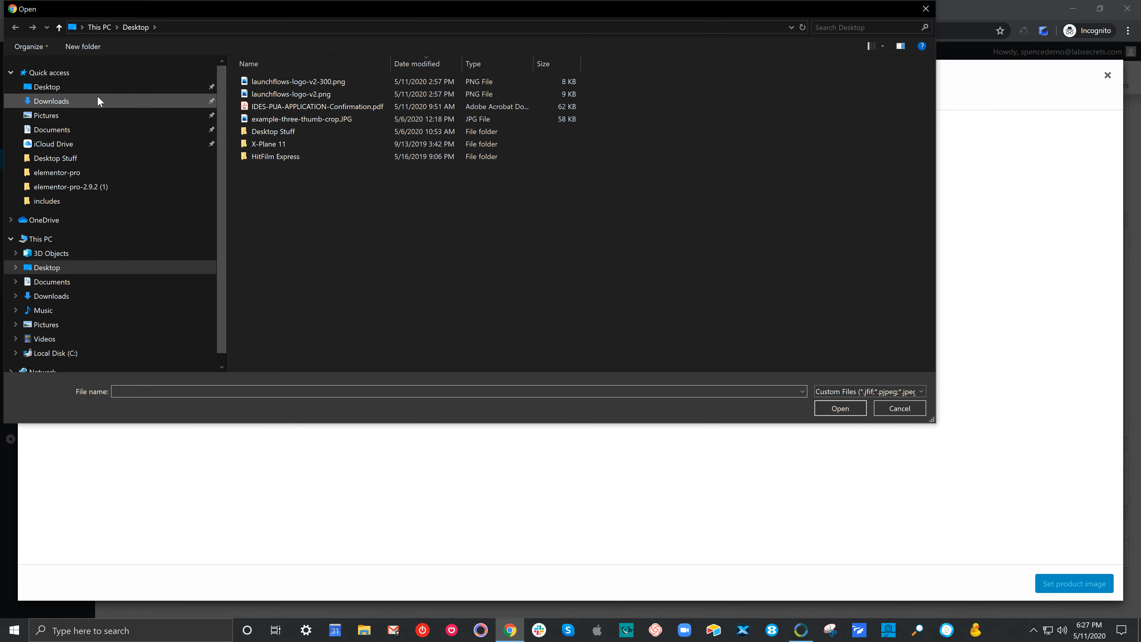
pyautogui.click(99, 101)
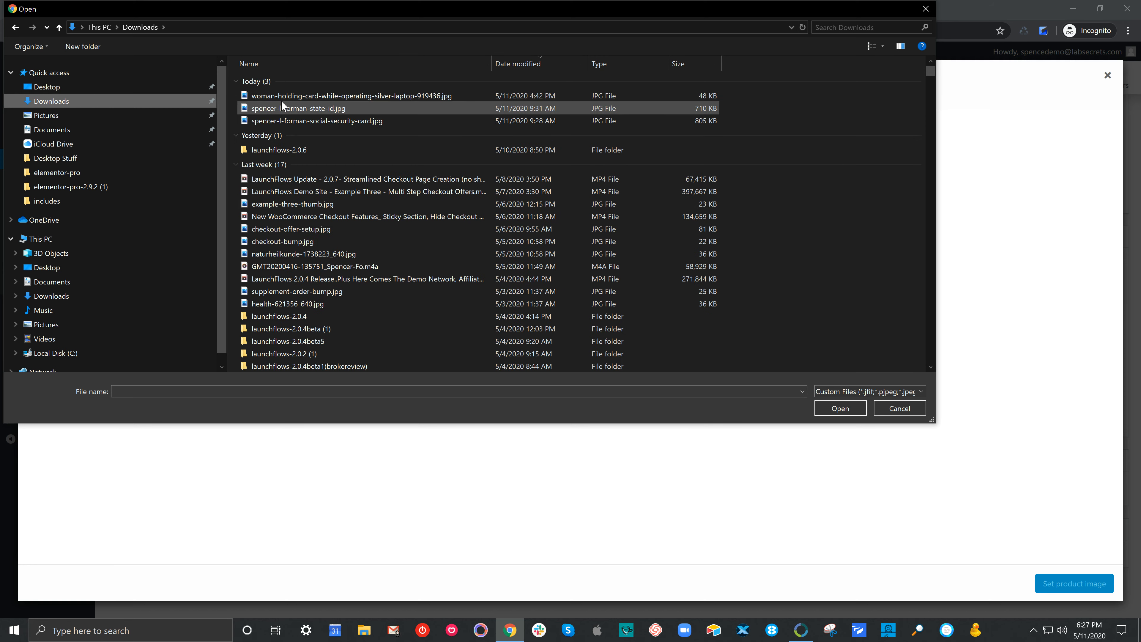
pyautogui.doubleClick(282, 100)
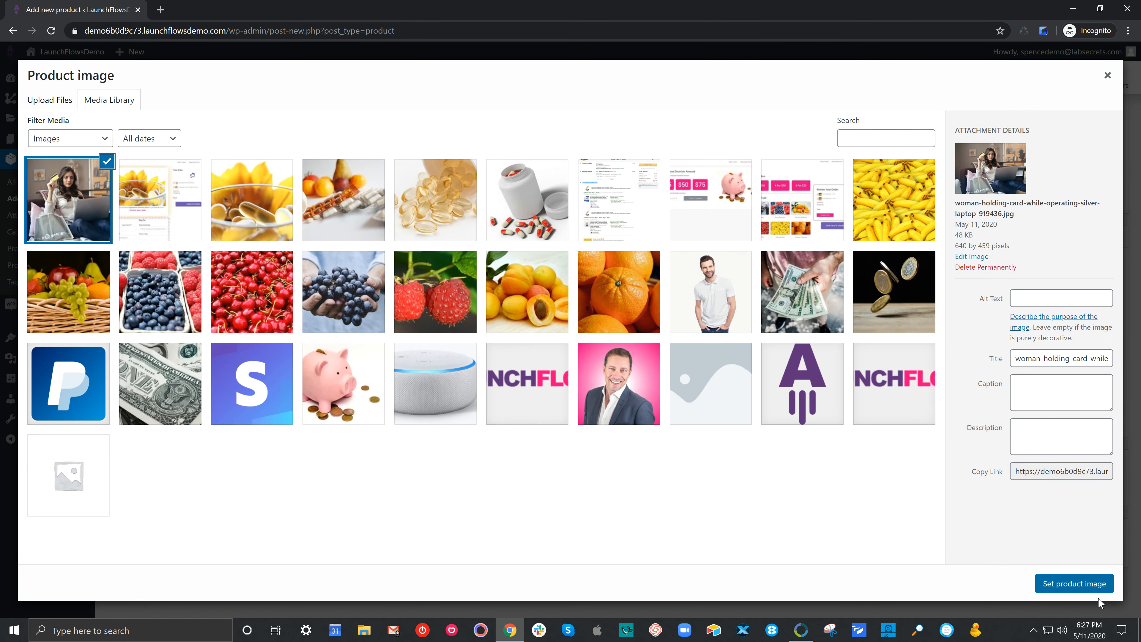
pyautogui.click(1096, 584)
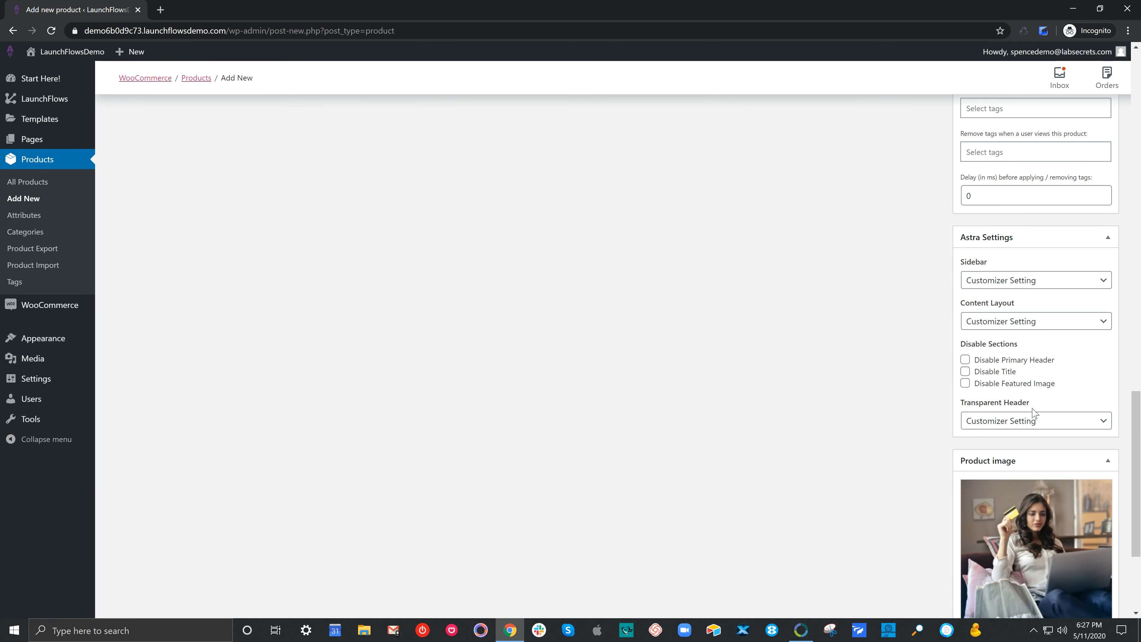
pyautogui.scroll(15, 1035, 416)
pyautogui.click(1101, 320)
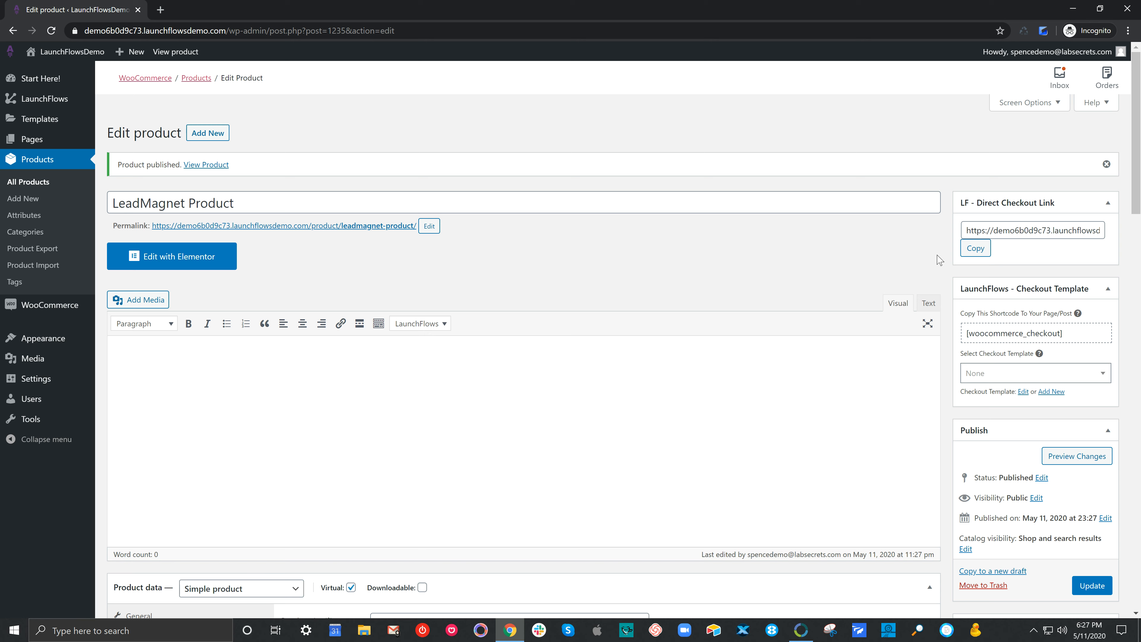
# Step: Copy the product's direct checkout link, open it in a new browser tab and inspect the checkout form's title and name fields
pyautogui.click(974, 249)
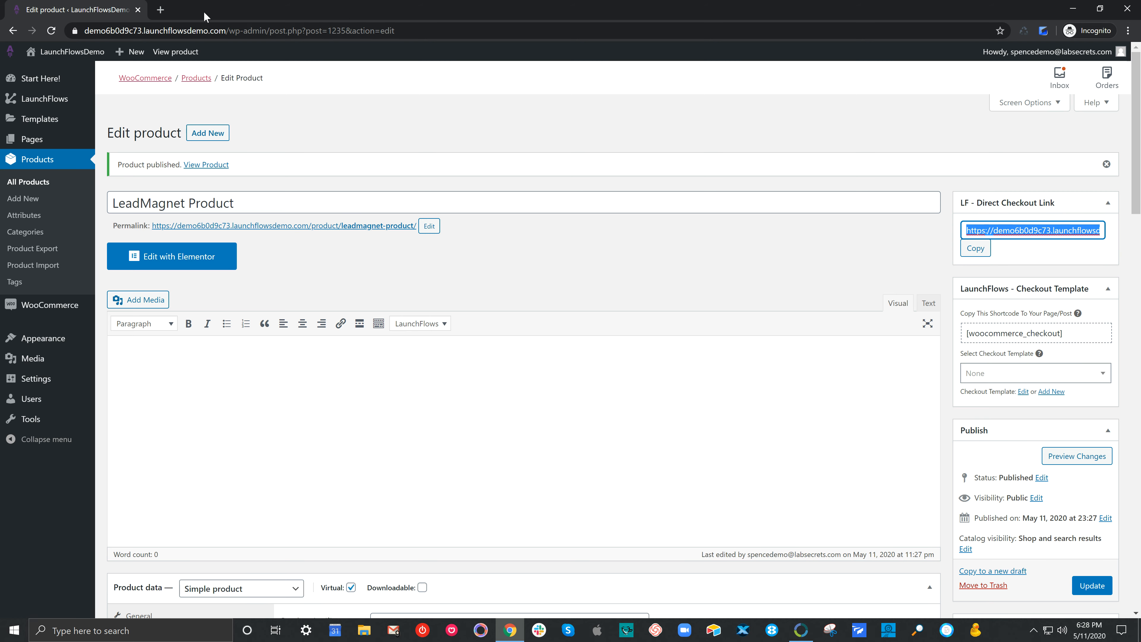
pyautogui.click(159, 10)
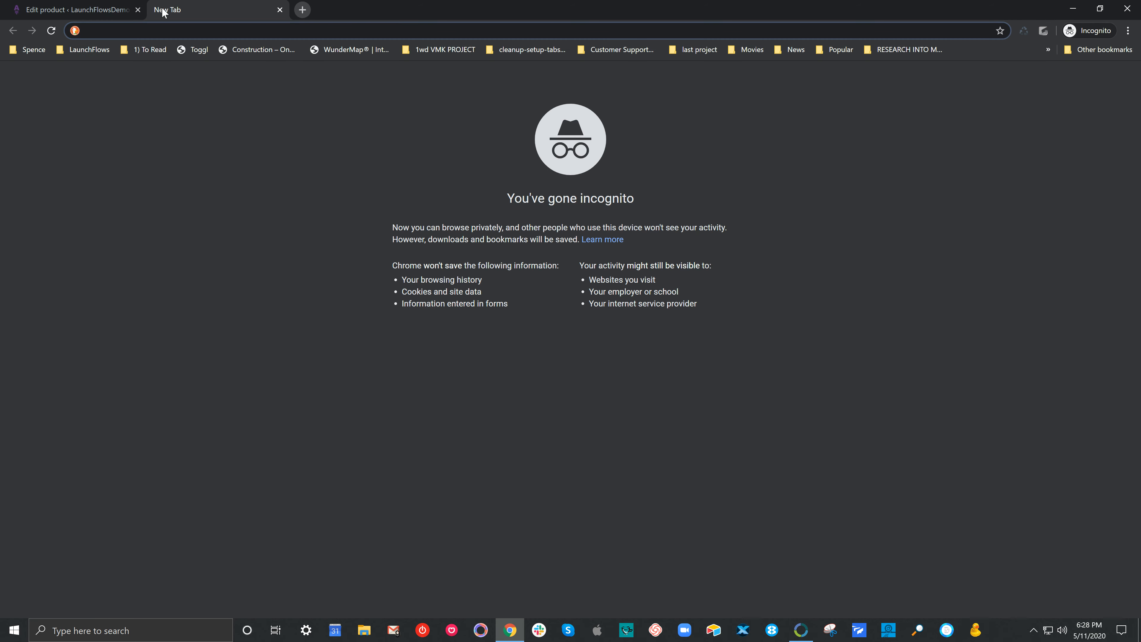
pyautogui.write('https://demo6b0d9c73.launchflowsdemo.com/leadmagnet-checkout/?add-to-cart=1235')
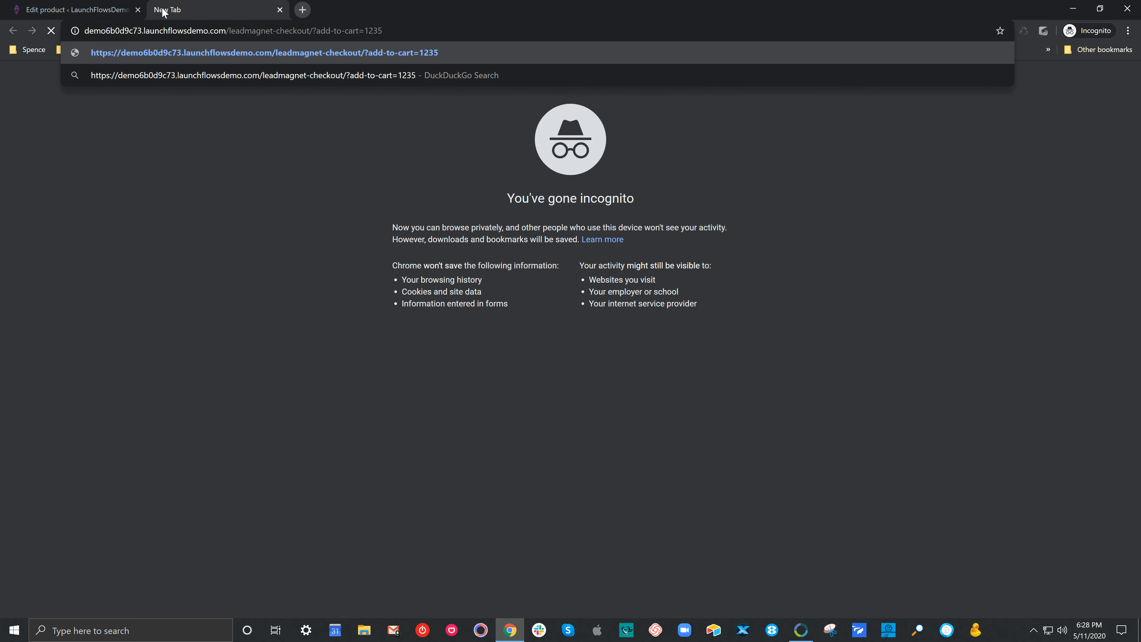
pyautogui.press('Return')
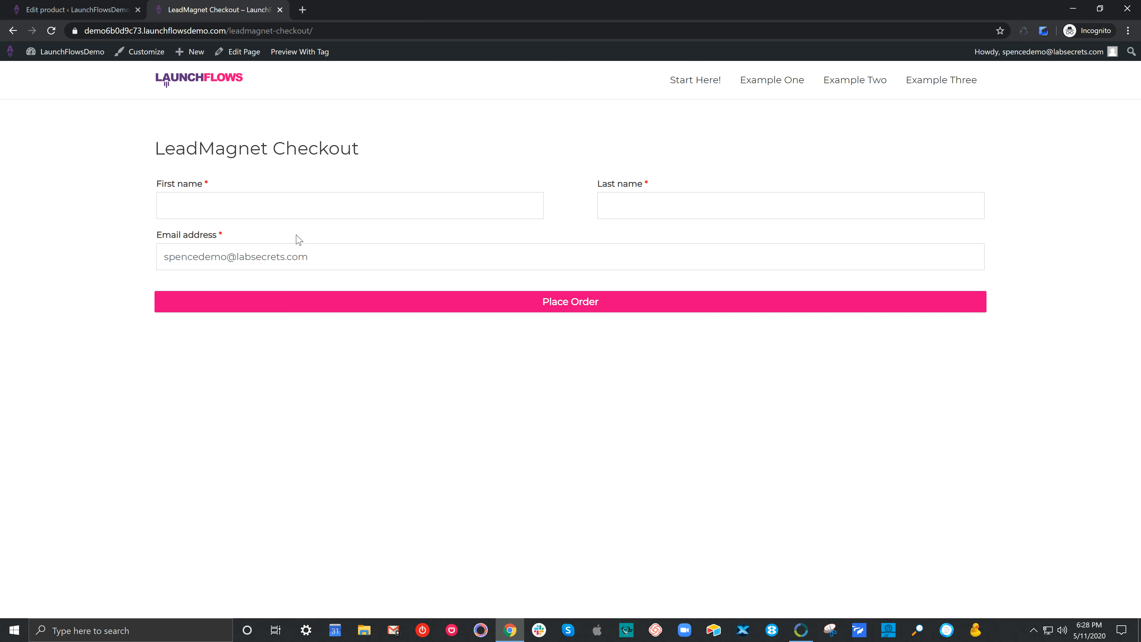
pyautogui.moveTo(166, 152); pyautogui.dragTo(237, 149)
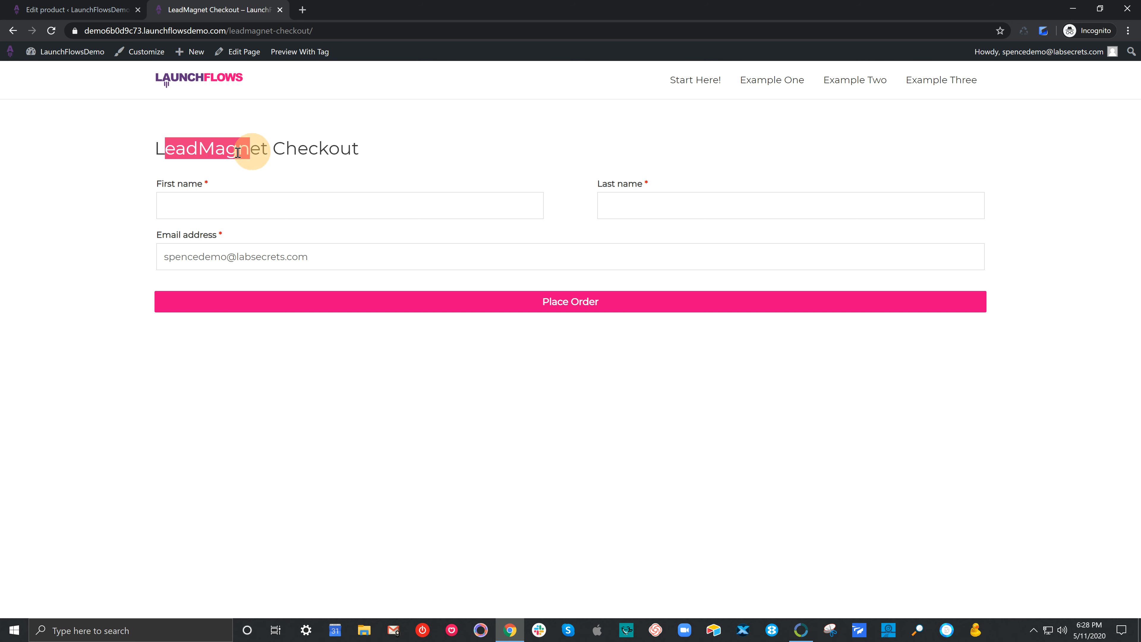
pyautogui.click(232, 191)
pyautogui.click(619, 215)
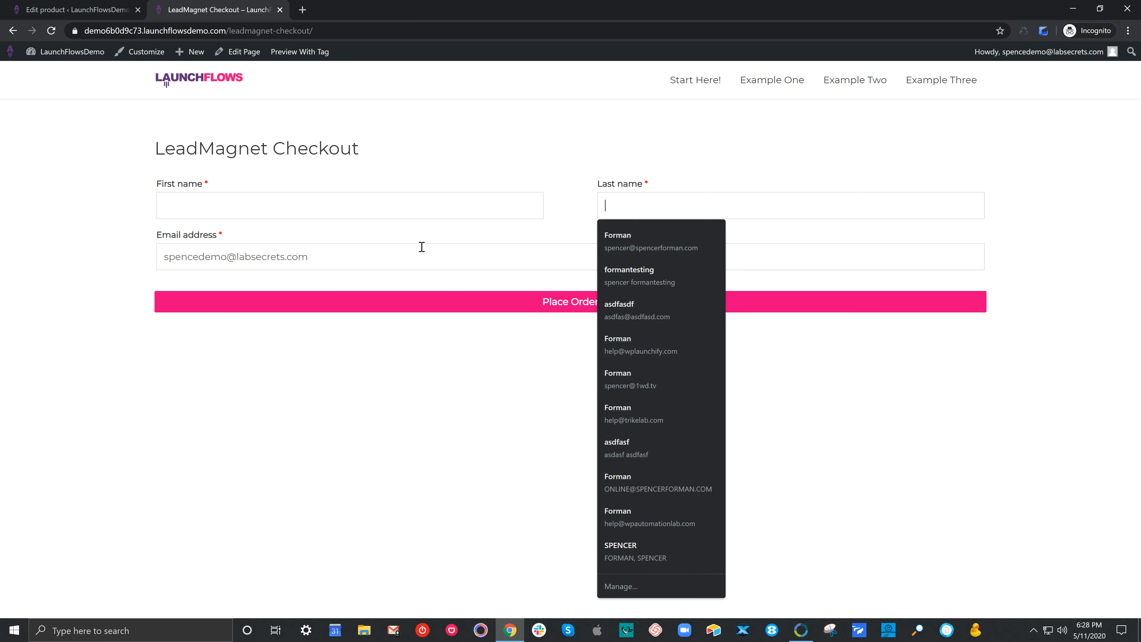
# Step: Open the LeadMagnet Checkout page for editing and set its Astra content layout to Boxed
pyautogui.click(285, 378)
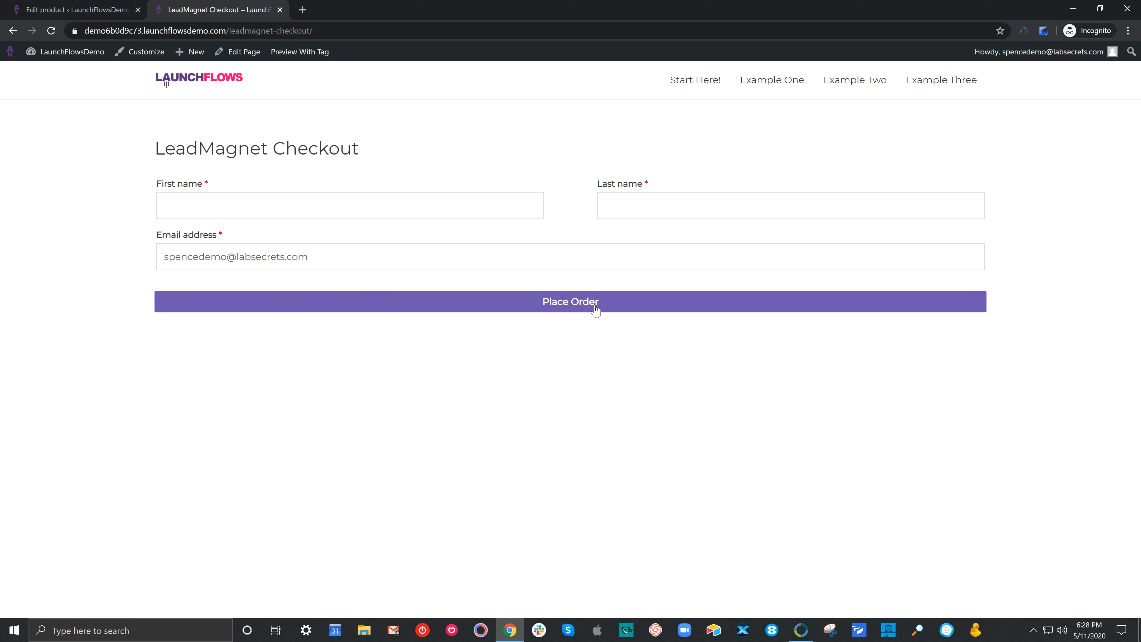
pyautogui.click(452, 304)
pyautogui.click(242, 53)
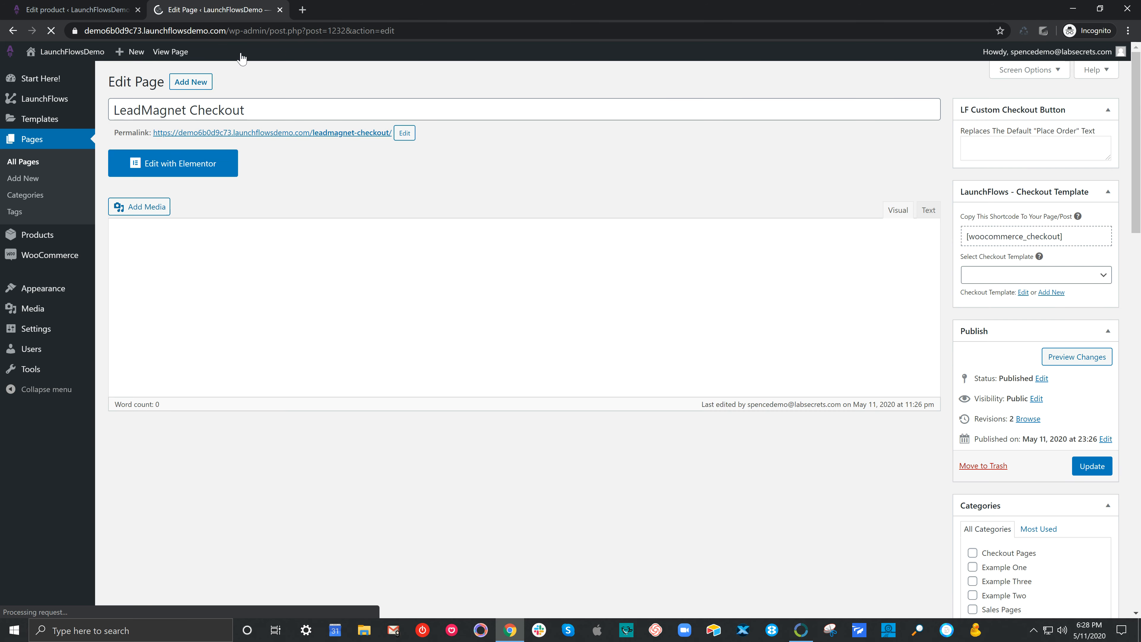
pyautogui.scroll(-8, 1029, 347)
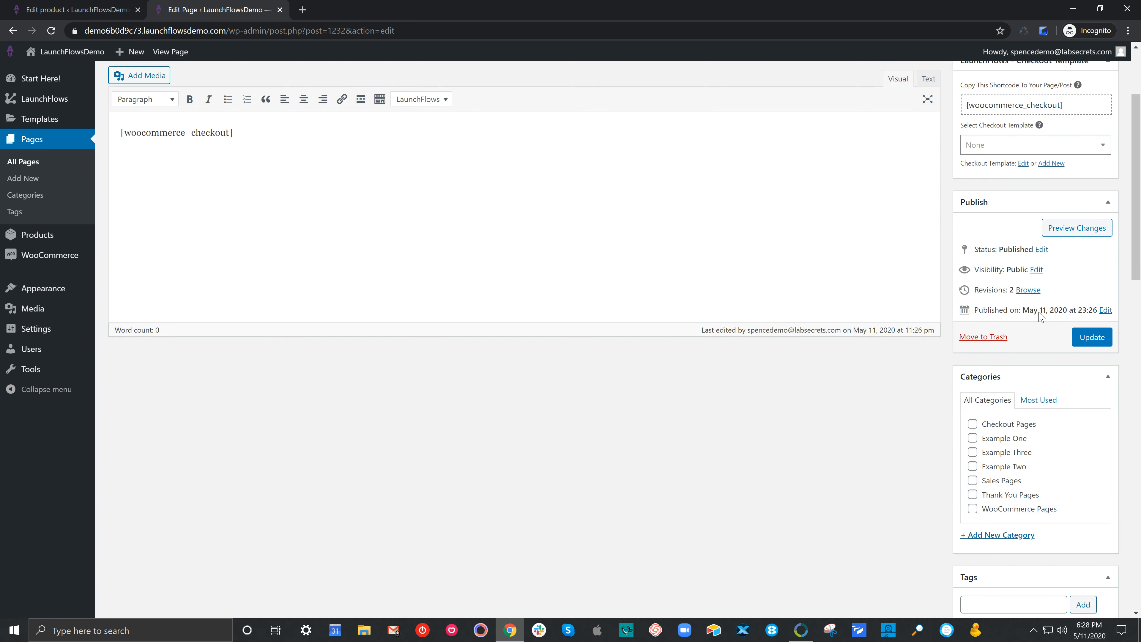
pyautogui.scroll(-17, 1030, 347)
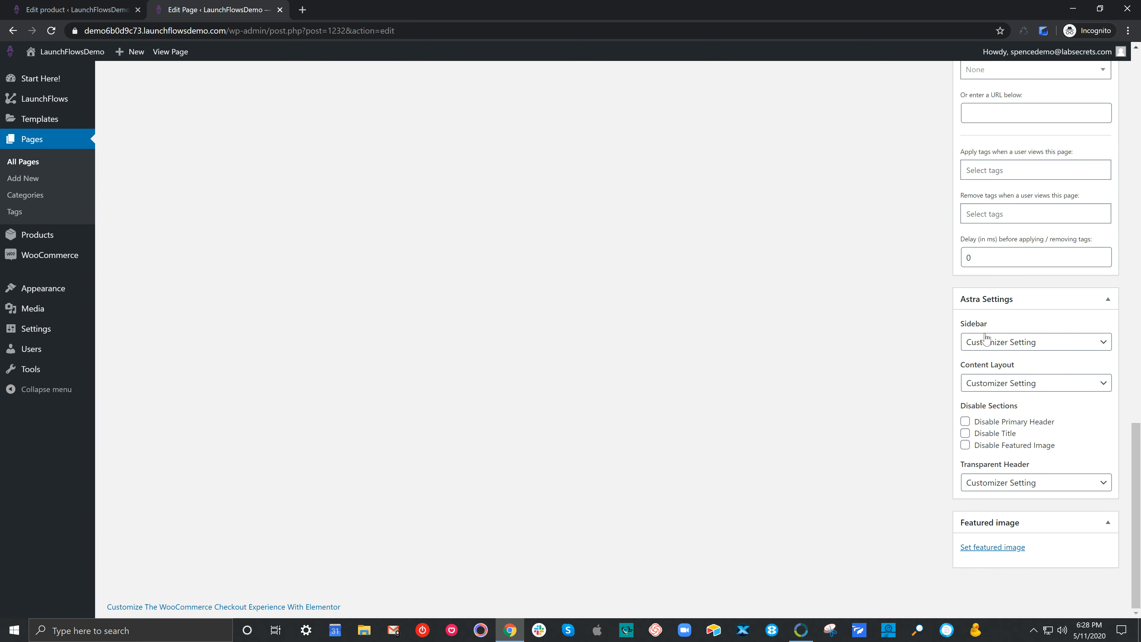
pyautogui.click(997, 386)
pyautogui.click(978, 408)
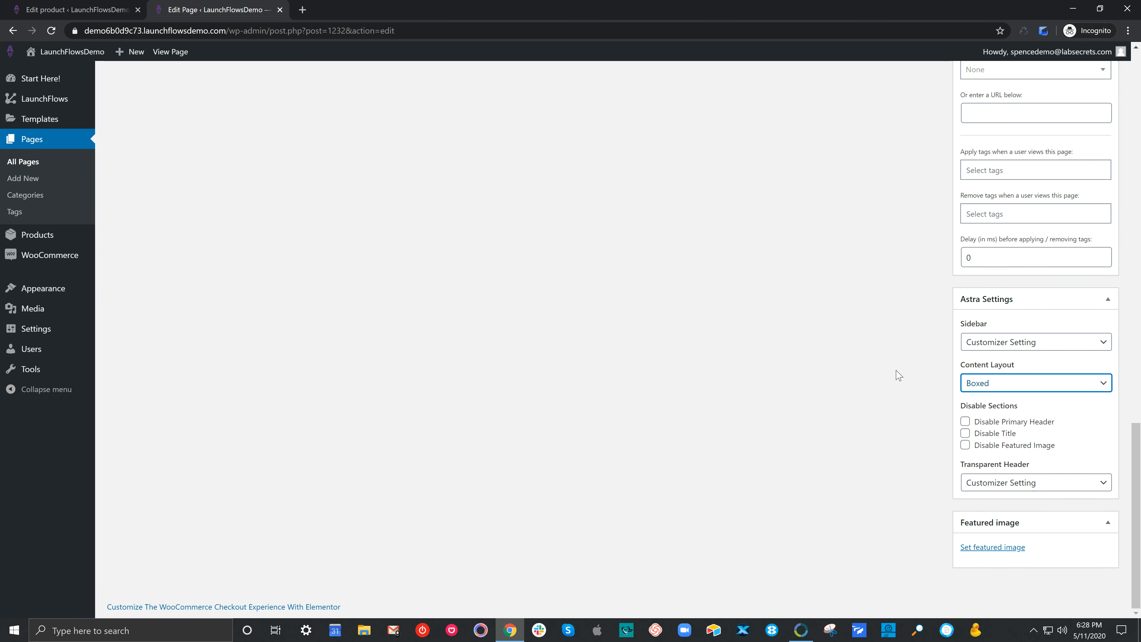
# Step: Disable the checkout page's title in the Astra settings, update the page and view it live
pyautogui.click(964, 434)
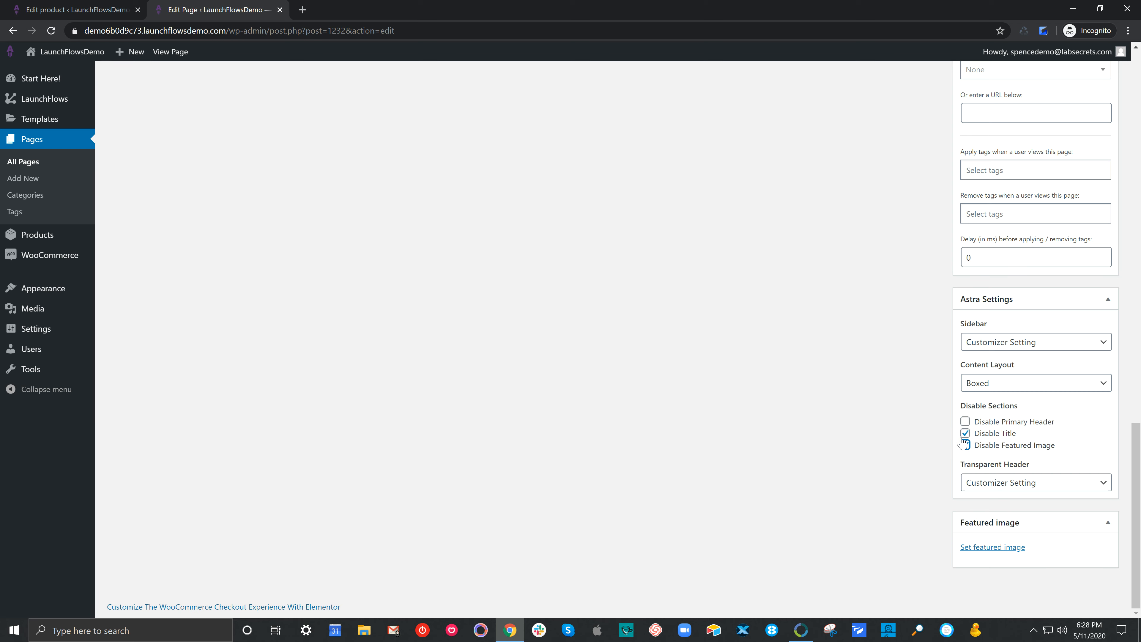
pyautogui.click(964, 445)
pyautogui.click(965, 433)
pyautogui.scroll(10, 938, 428)
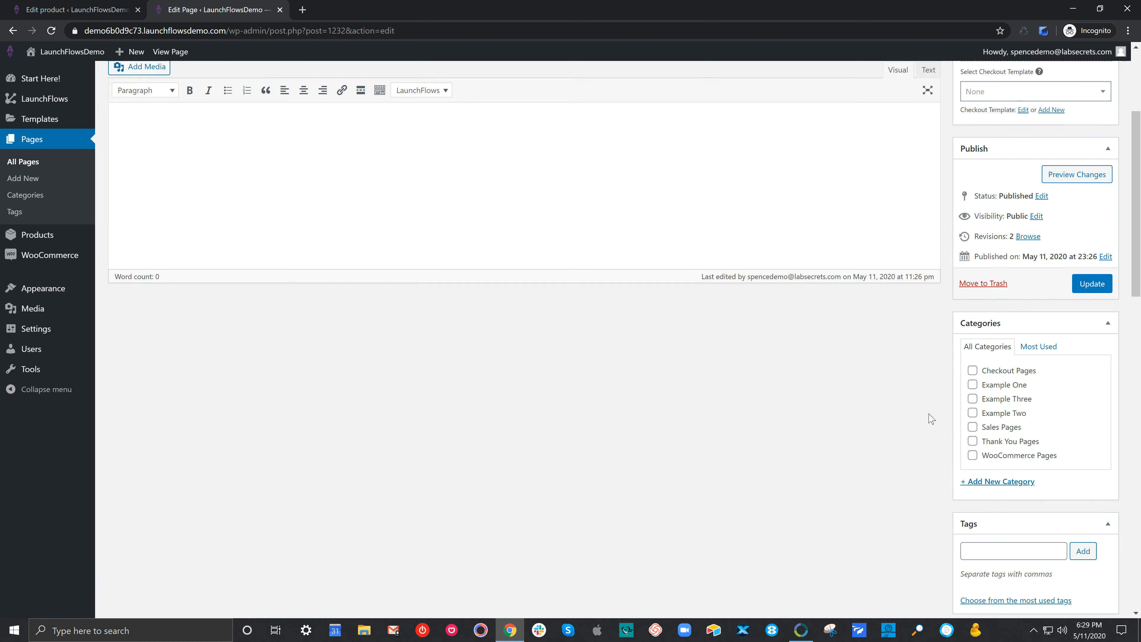
pyautogui.scroll(3, 932, 419)
pyautogui.click(1092, 466)
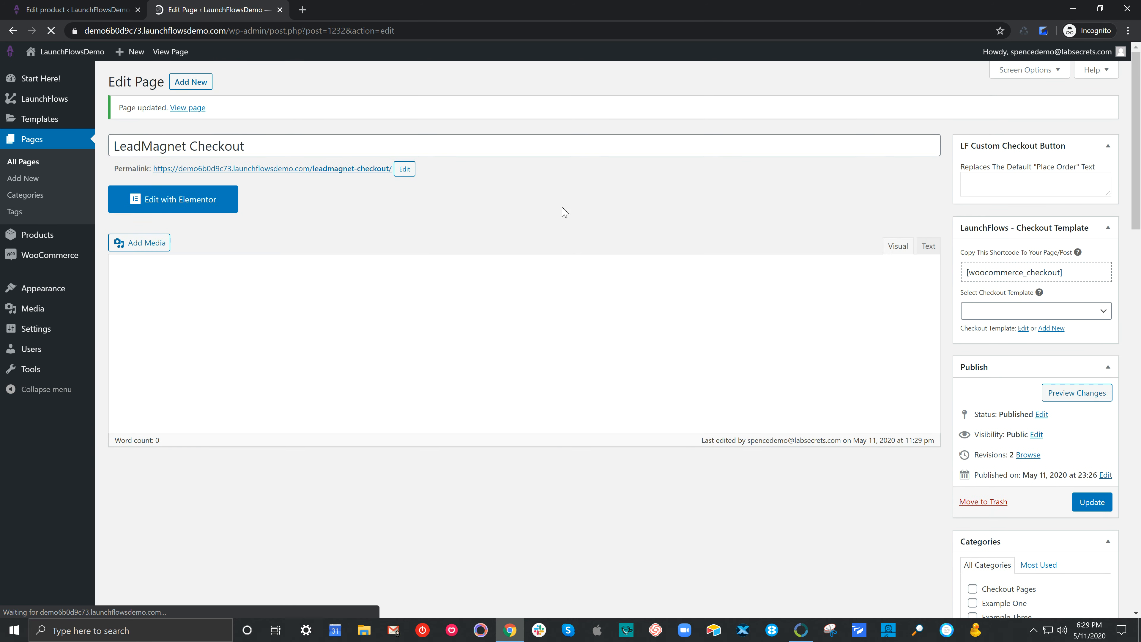
pyautogui.click(366, 168)
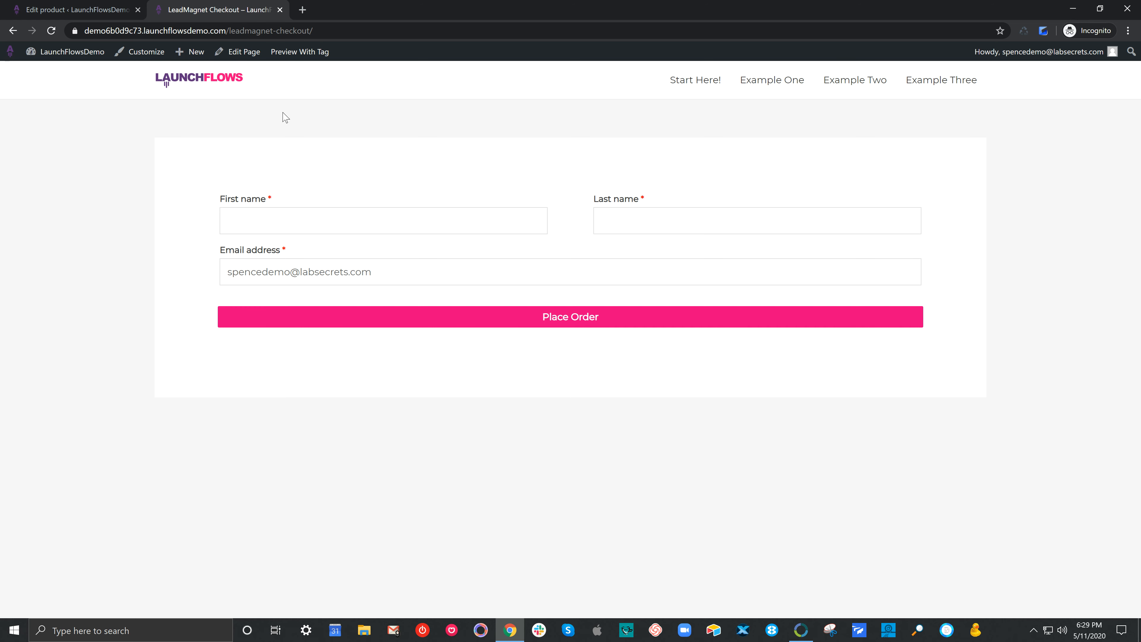
# Step: Edit the page's custom checkout button text to "Get Your LeadMagnet Now!", update the page and view it live
pyautogui.click(245, 52)
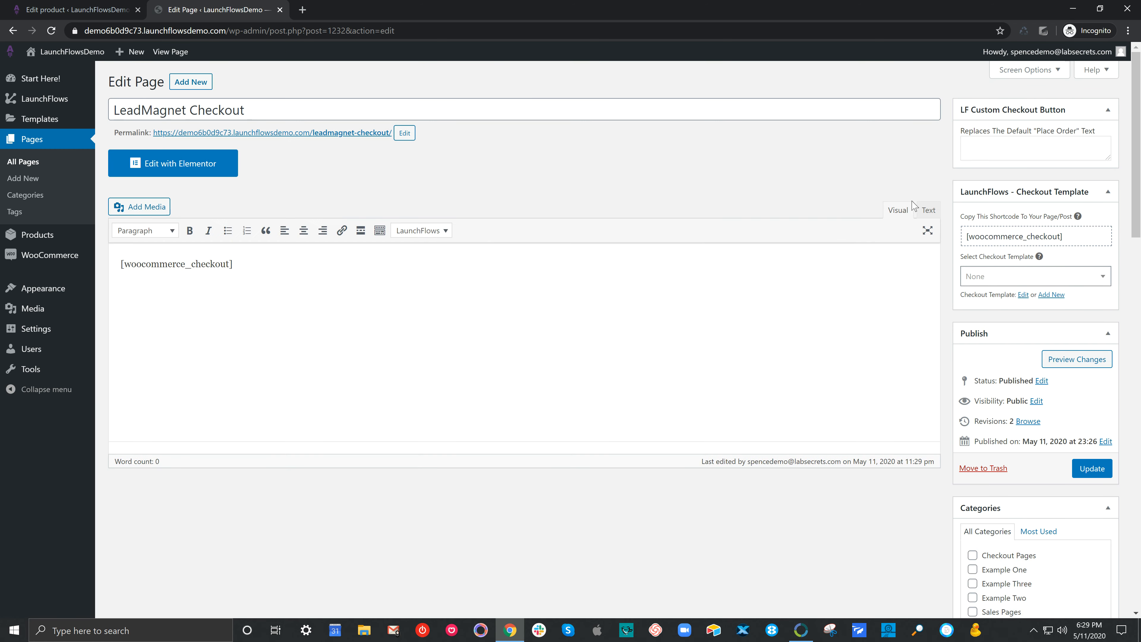
pyautogui.click(1022, 149)
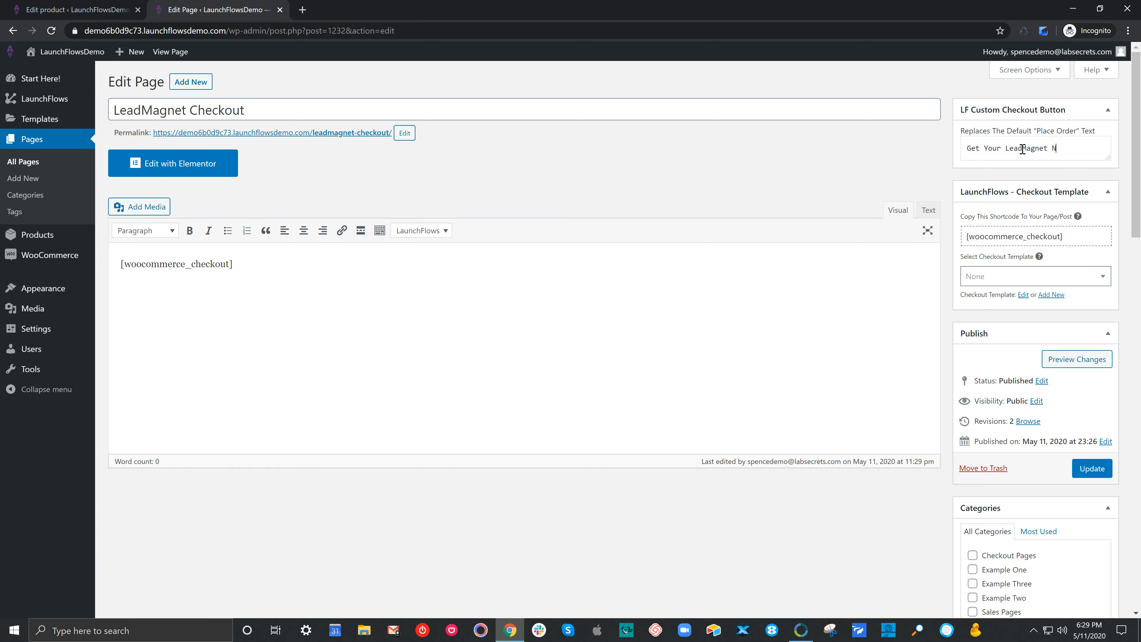
pyautogui.click(1090, 470)
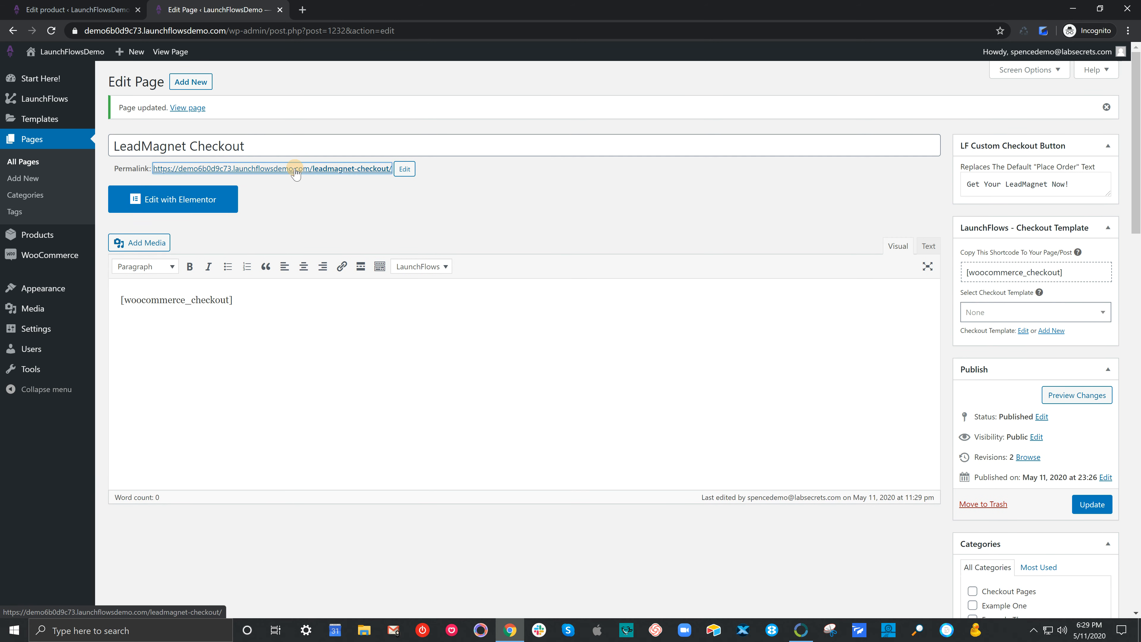
pyautogui.click(295, 169)
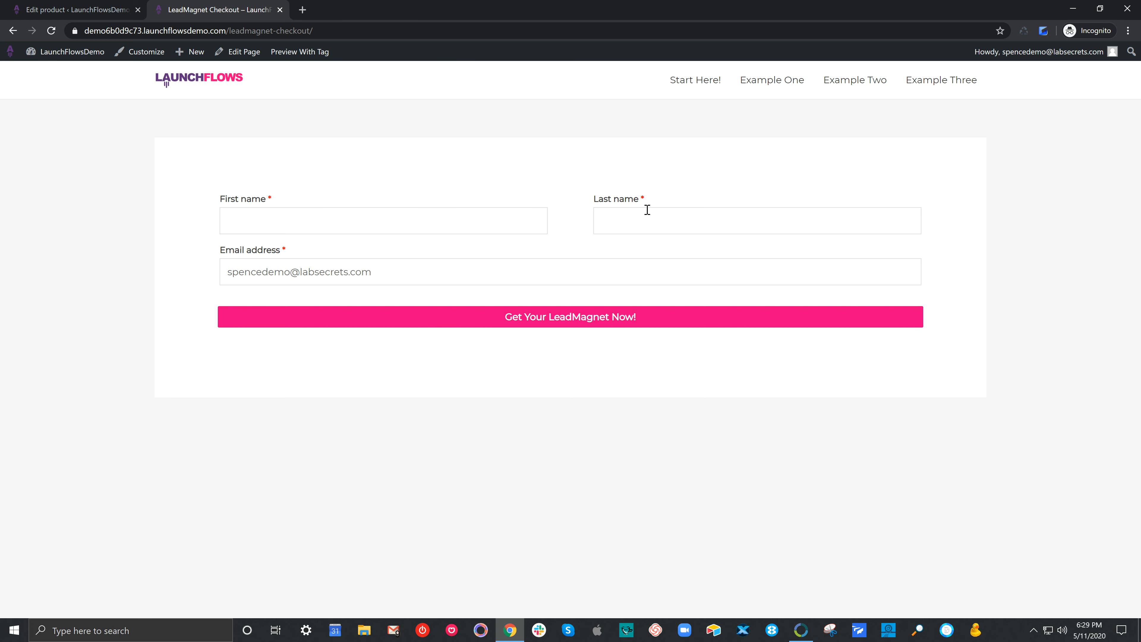
# Step: Edit the checkout page with Elementor, add a second column and move the checkout shortcode widget into it
pyautogui.click(248, 52)
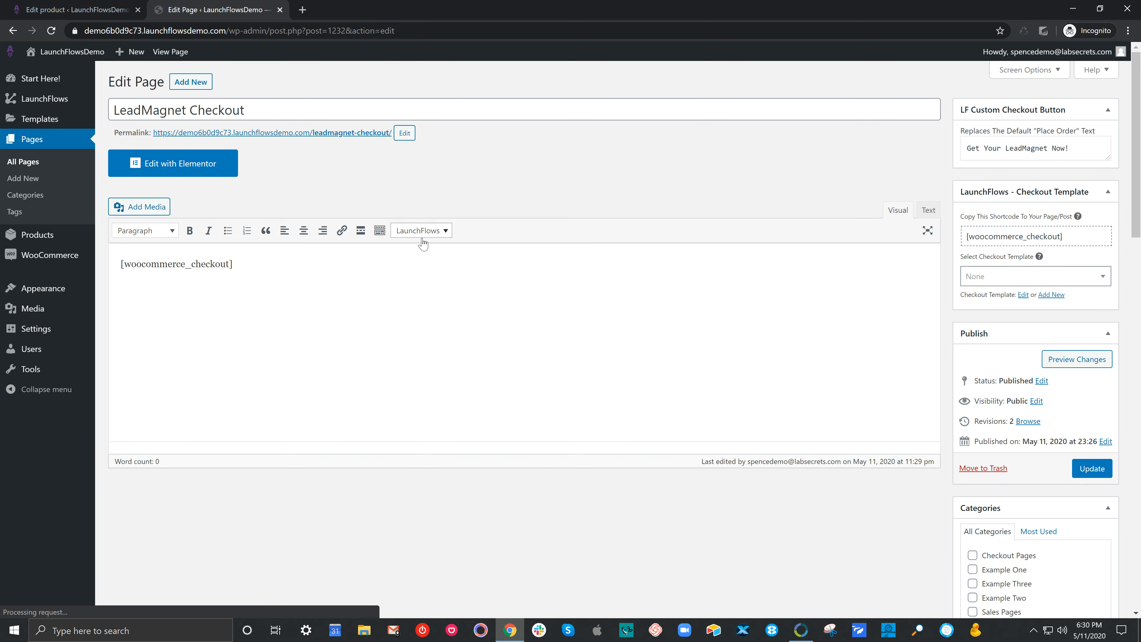
pyautogui.click(179, 162)
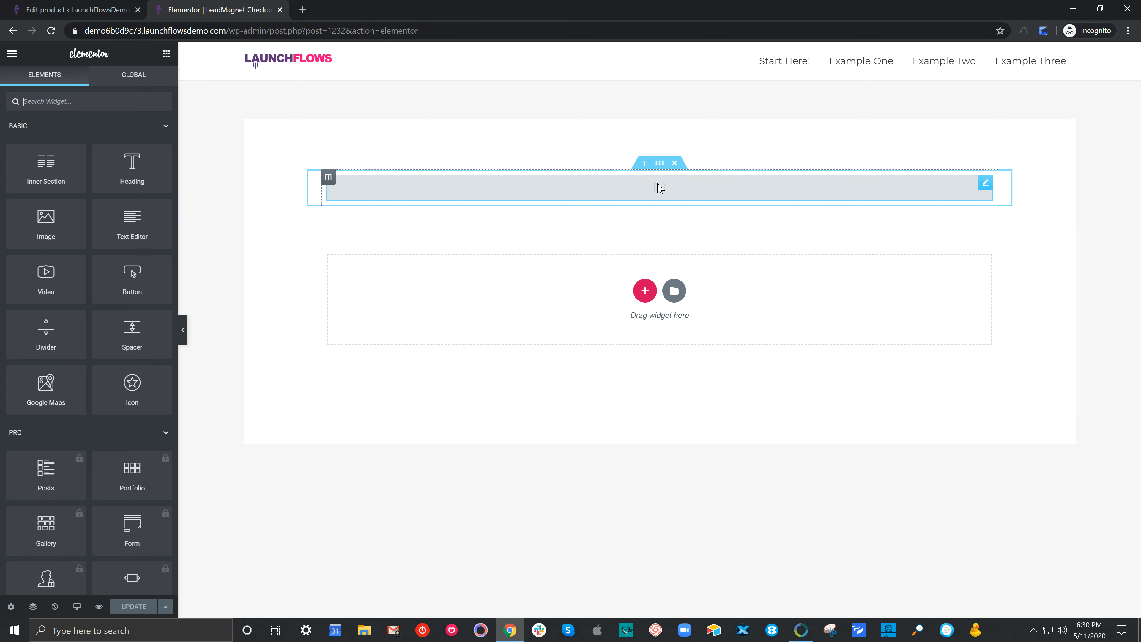
pyautogui.rightClick(327, 178)
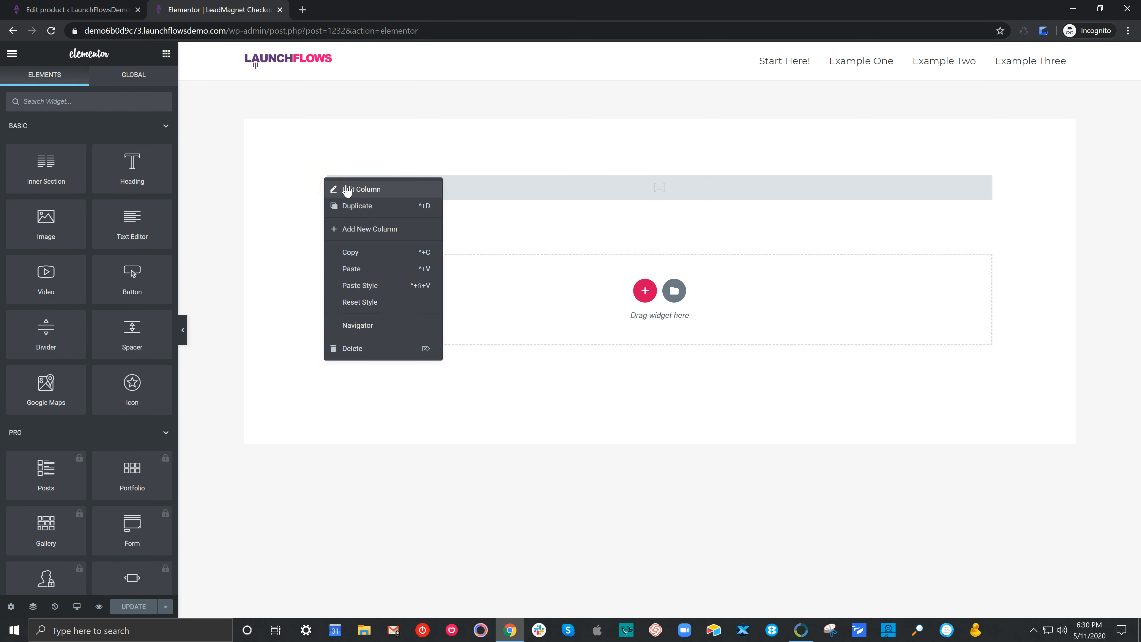
pyautogui.click(360, 228)
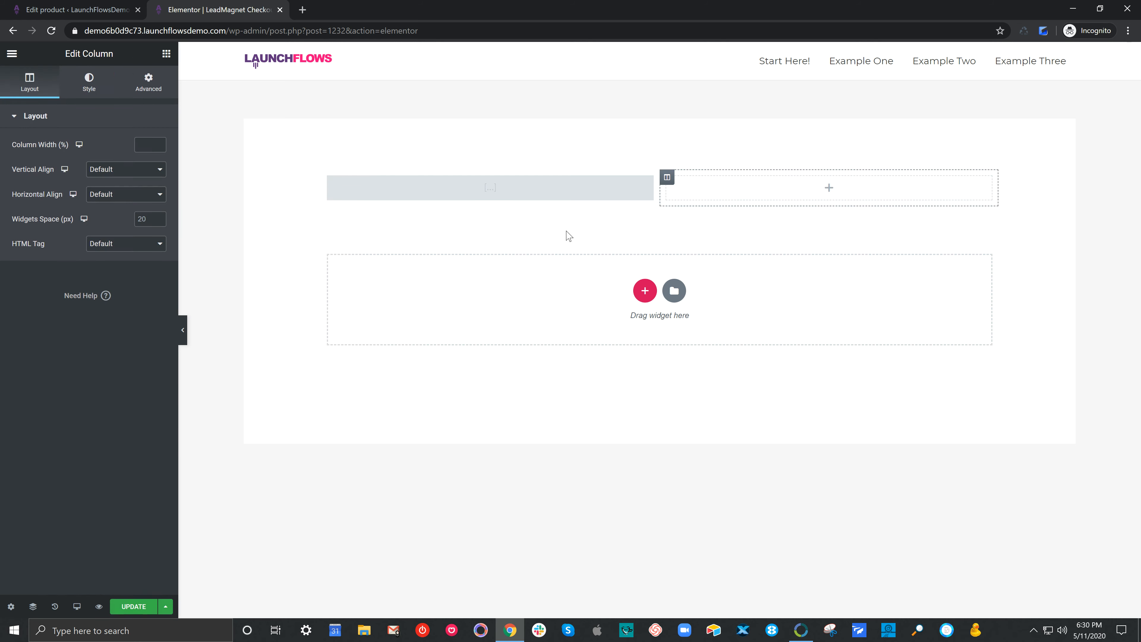
pyautogui.moveTo(573, 186); pyautogui.dragTo(712, 195)
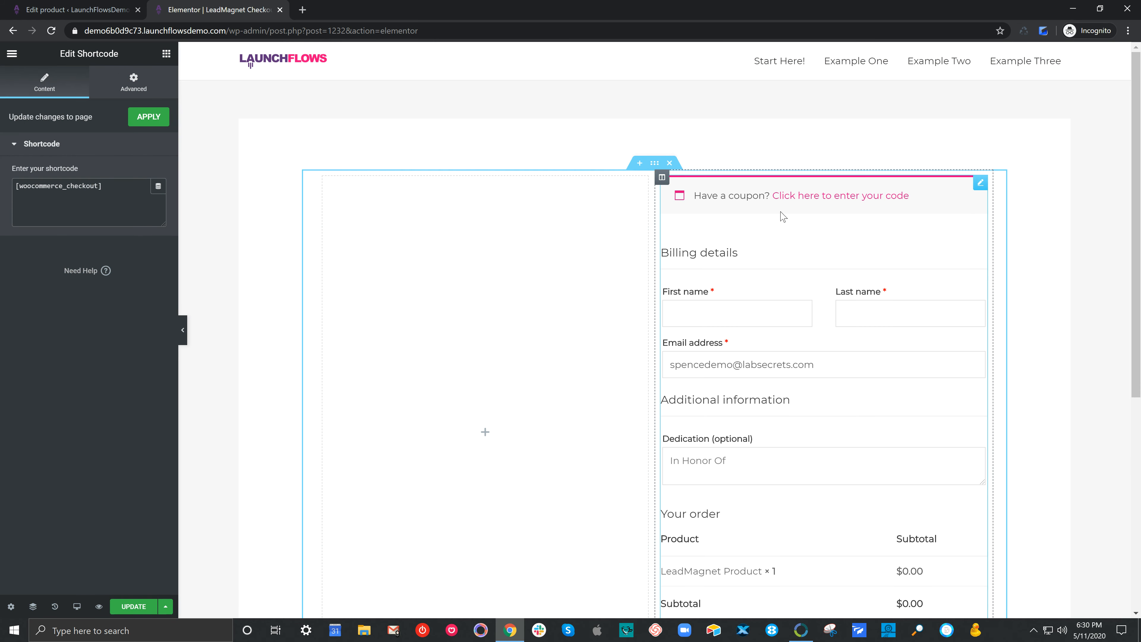
# Step: Find the LaunchFlows Components widget and place it in the empty column beside the checkout form
pyautogui.click(167, 56)
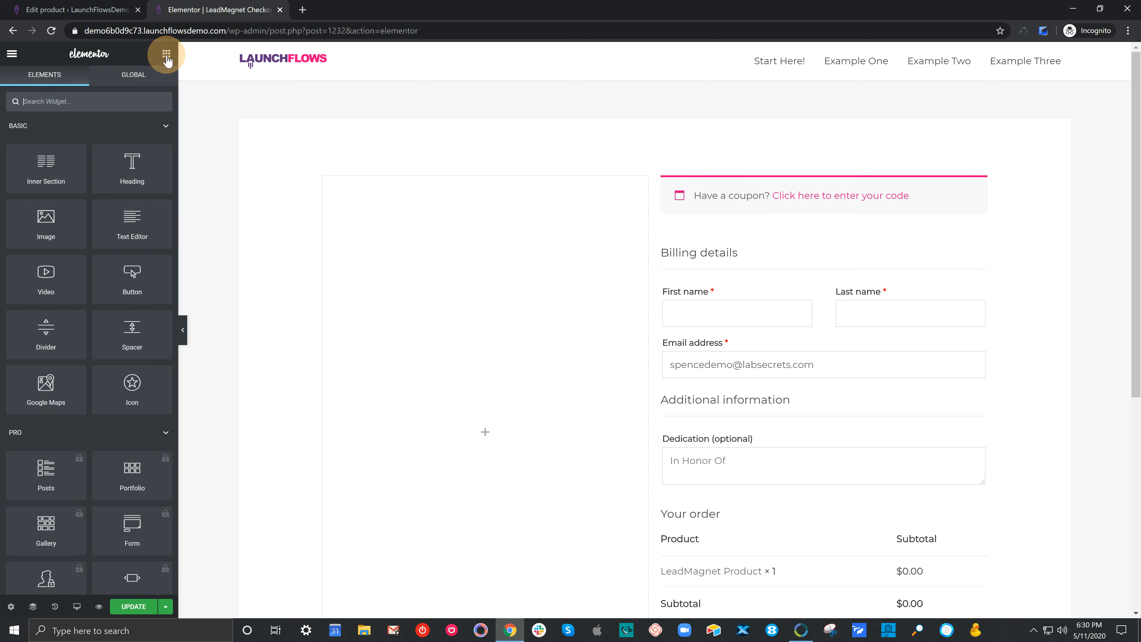
pyautogui.click(135, 102)
pyautogui.write('launch')
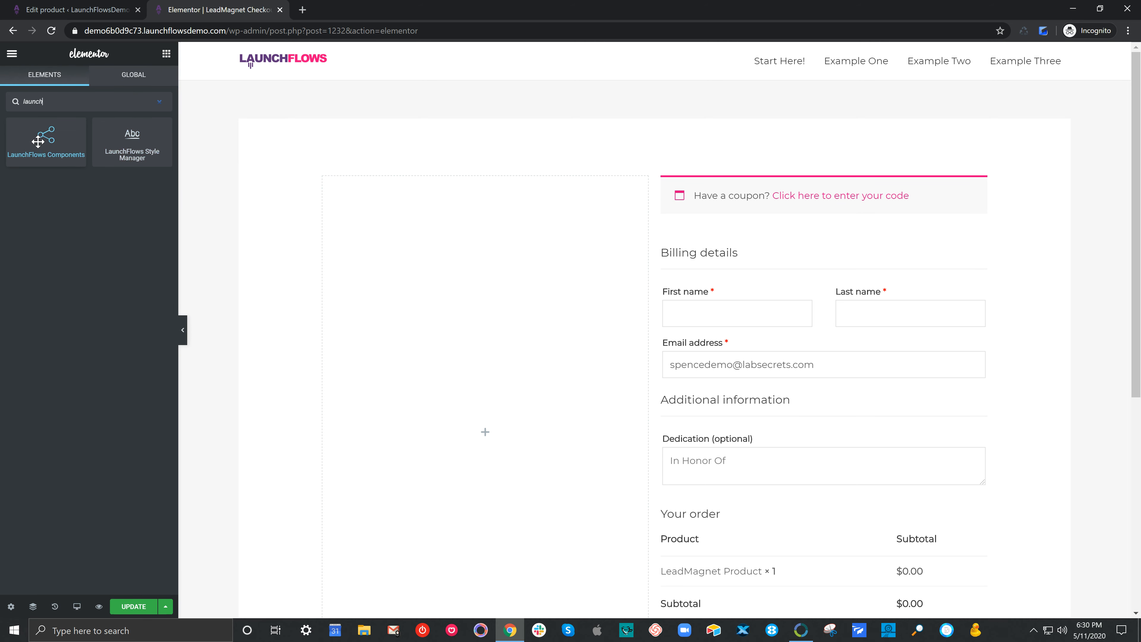
pyautogui.moveTo(45, 137); pyautogui.dragTo(394, 197)
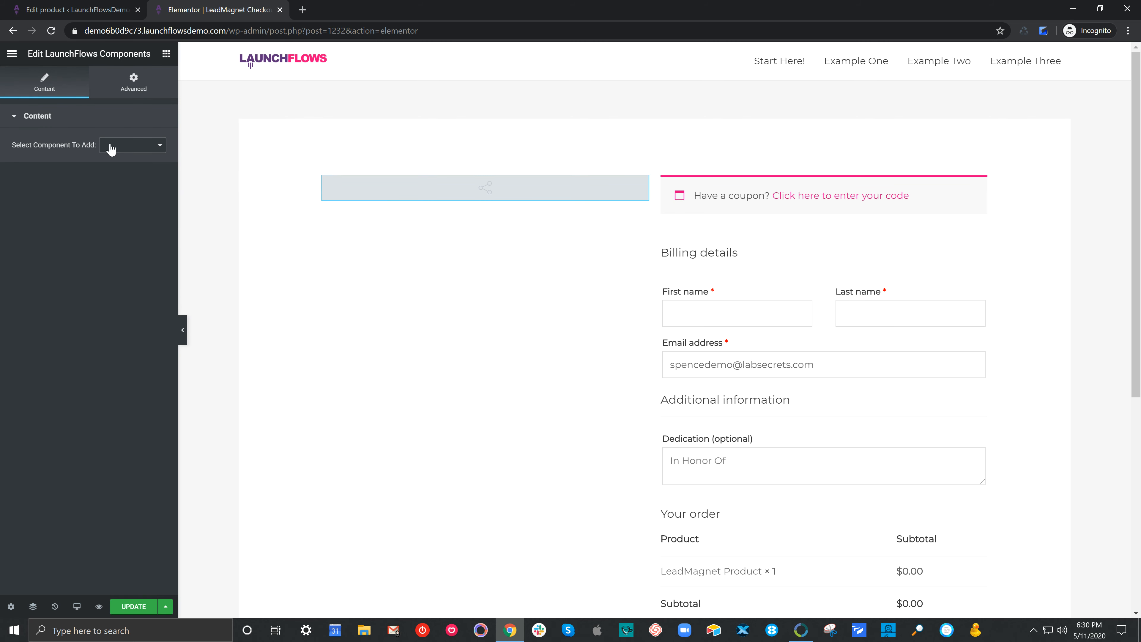
# Step: Set the widget's component to Product - Featured Image, update the page and preview it
pyautogui.click(134, 145)
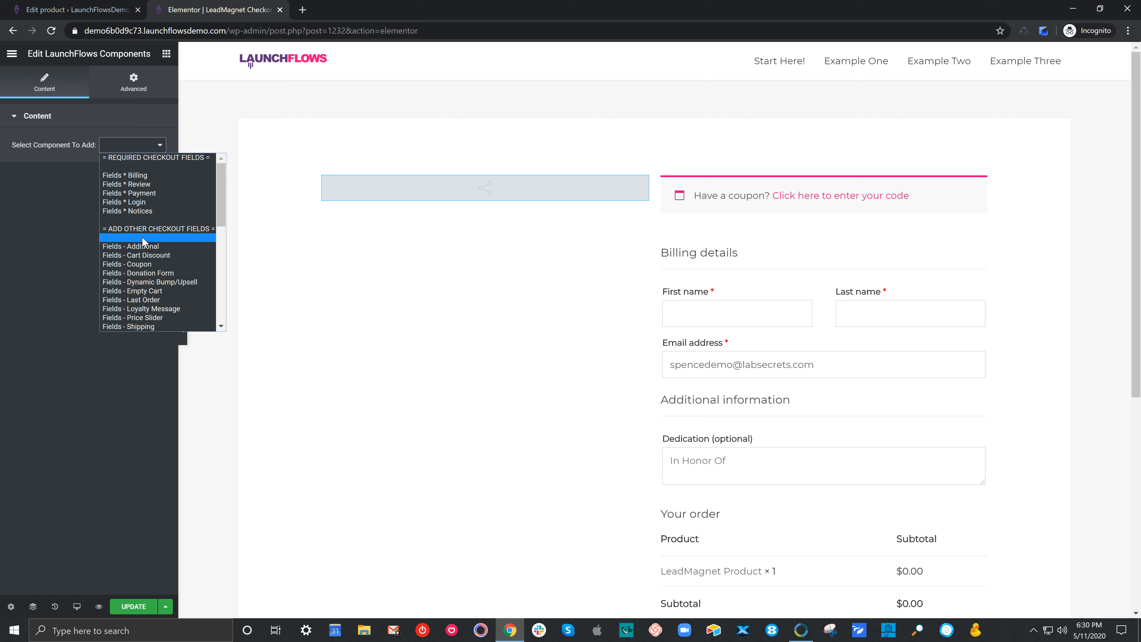
pyautogui.scroll(-10, 142, 237)
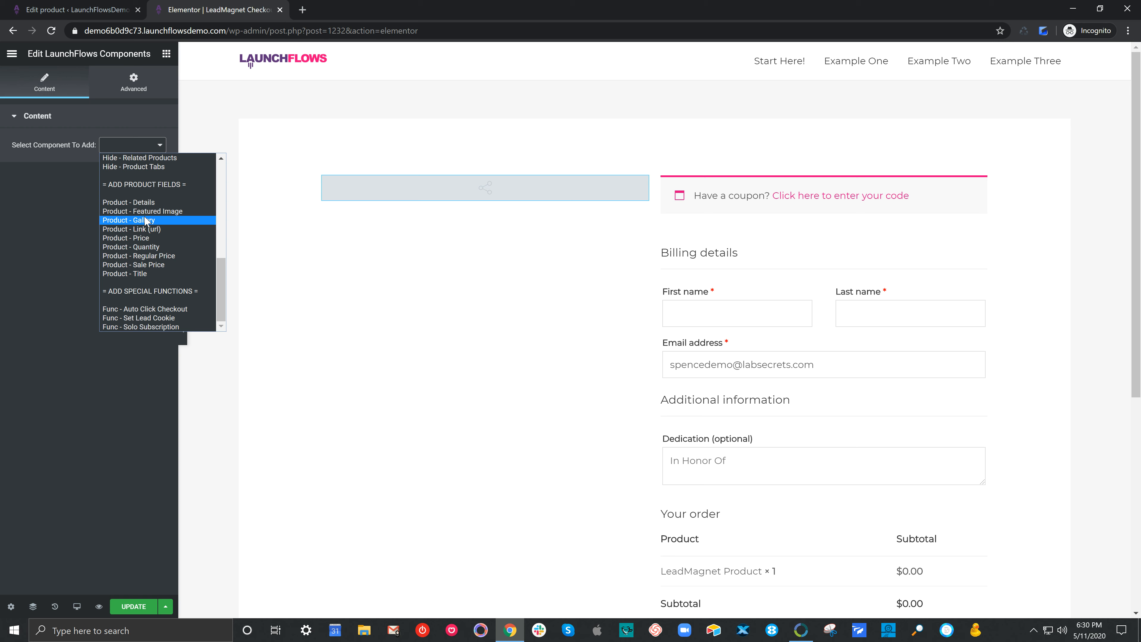
pyautogui.scroll(10, 144, 219)
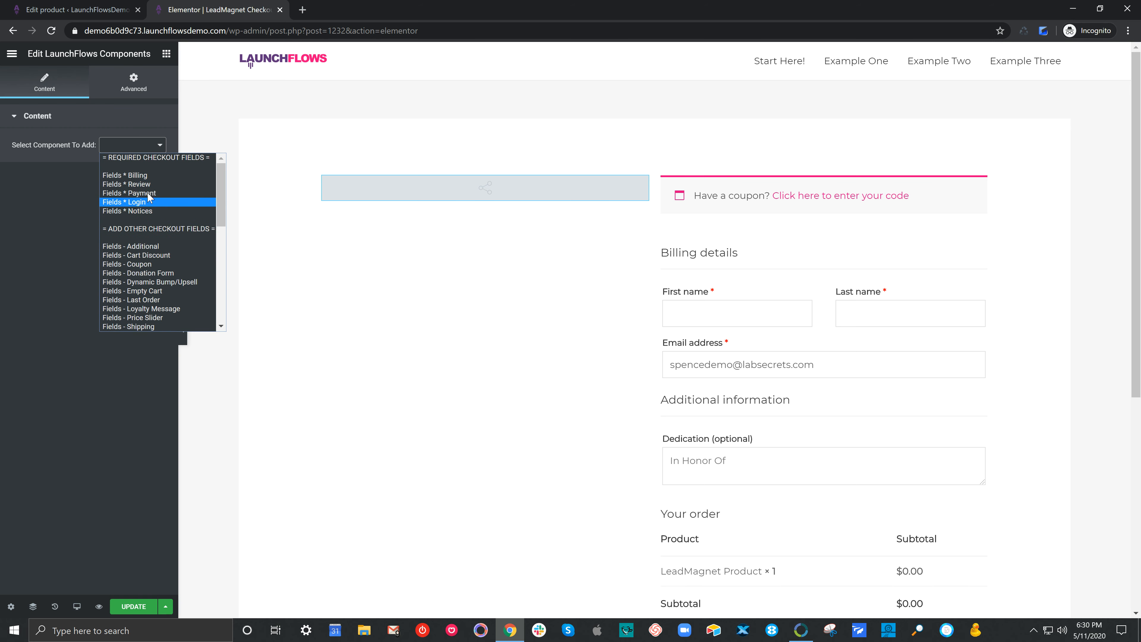
pyautogui.scroll(-5, 167, 212)
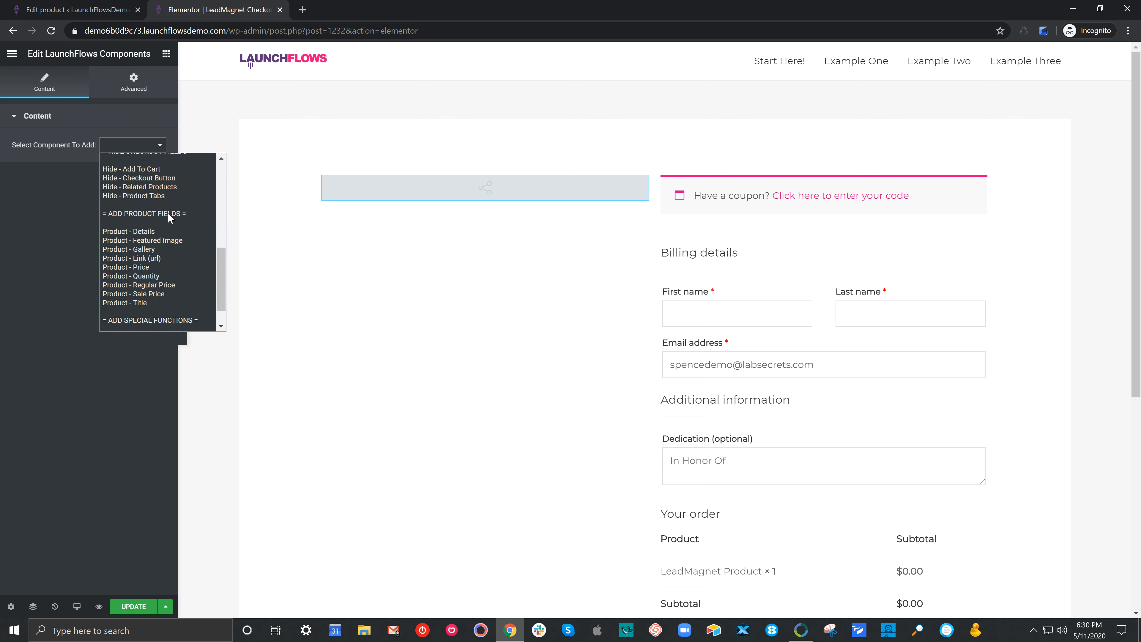
pyautogui.click(166, 241)
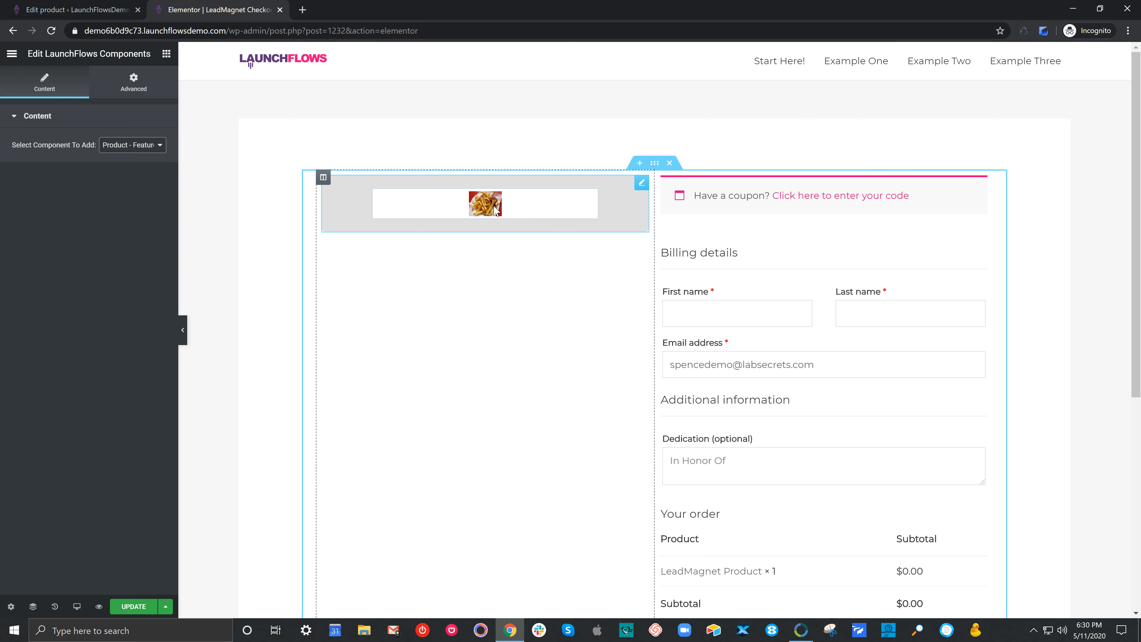
pyautogui.click(133, 607)
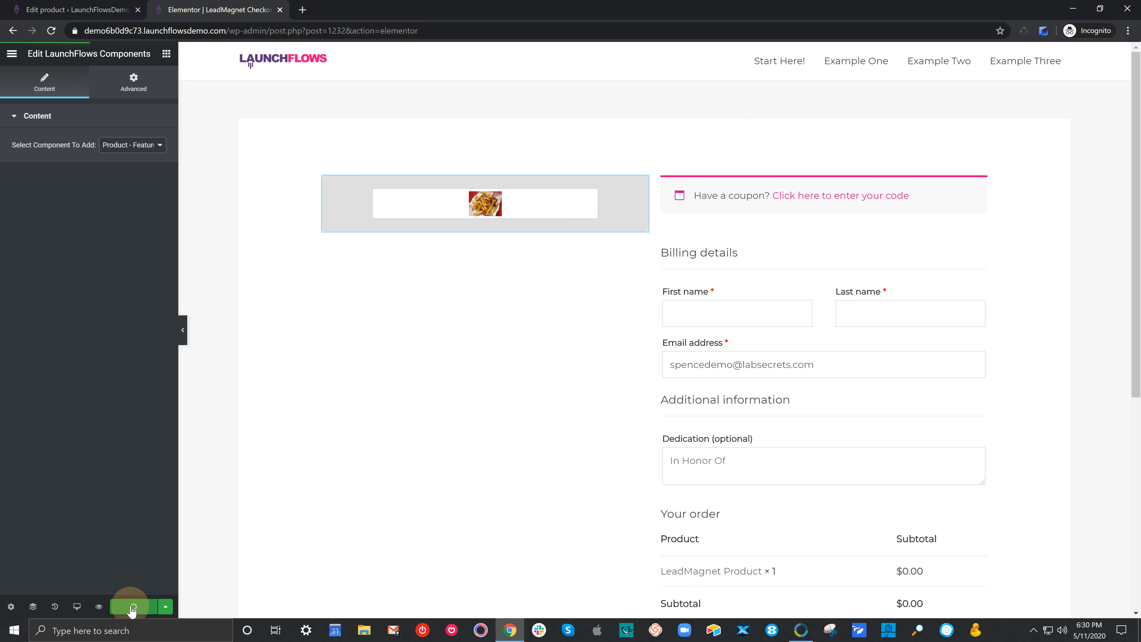
pyautogui.click(98, 607)
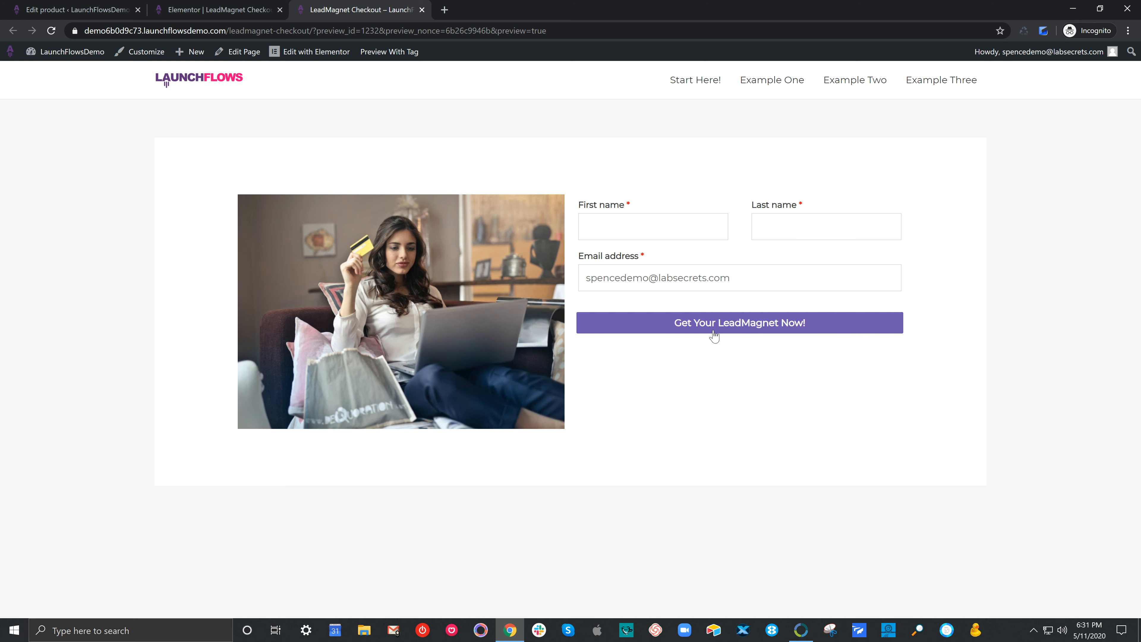
# Step: Return to the Elementor editor and add a Button widget beneath the checkout form's order total
pyautogui.click(228, 8)
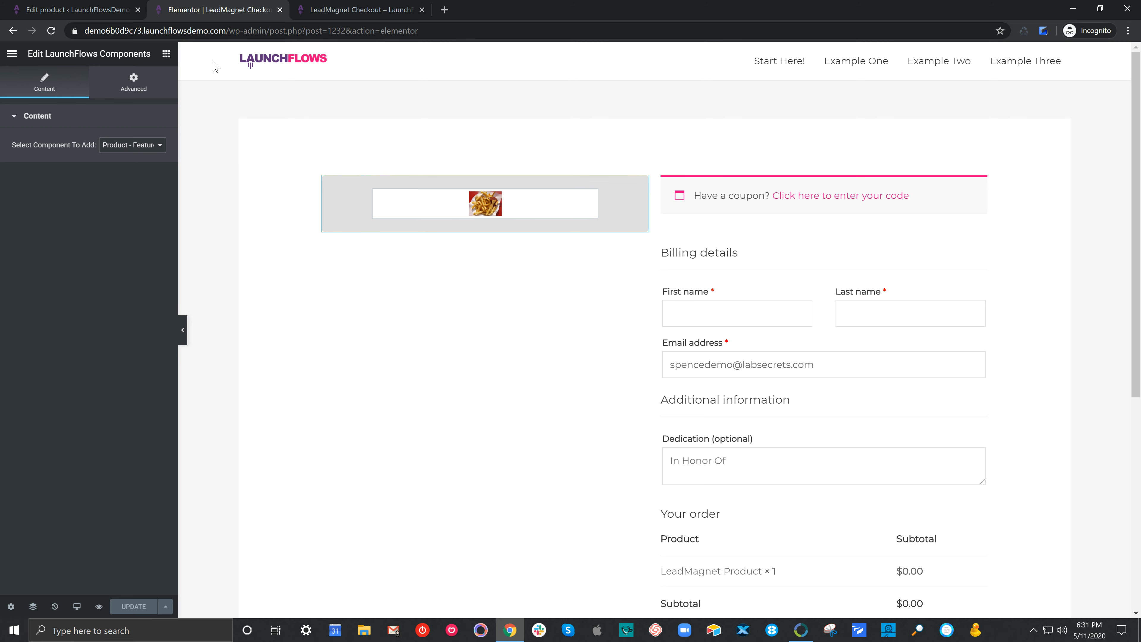
pyautogui.click(166, 53)
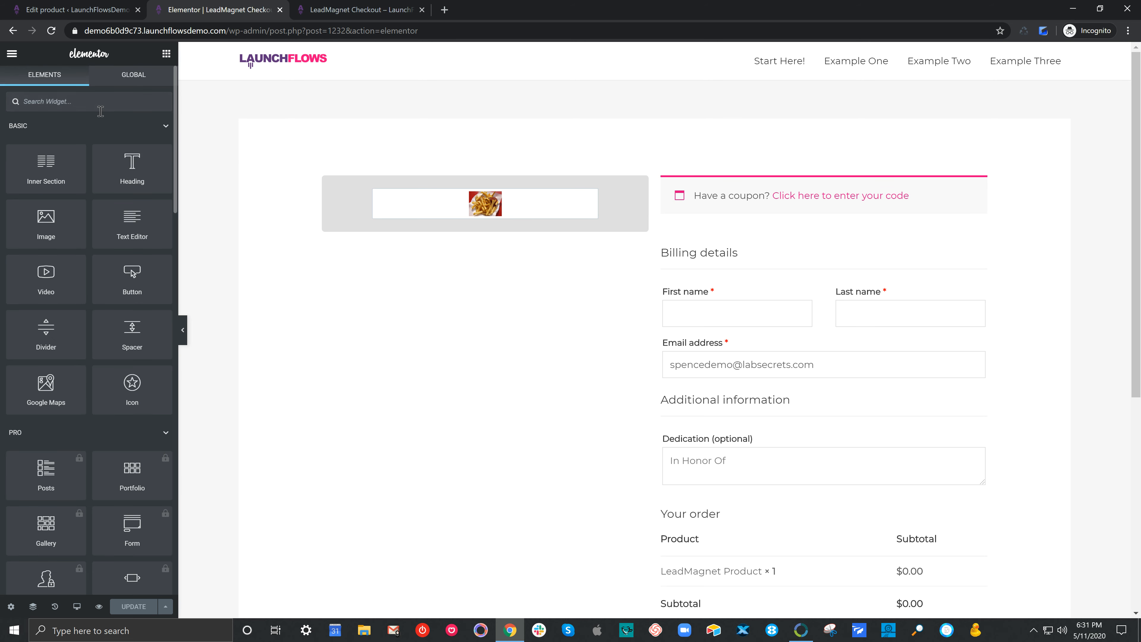
pyautogui.write('but')
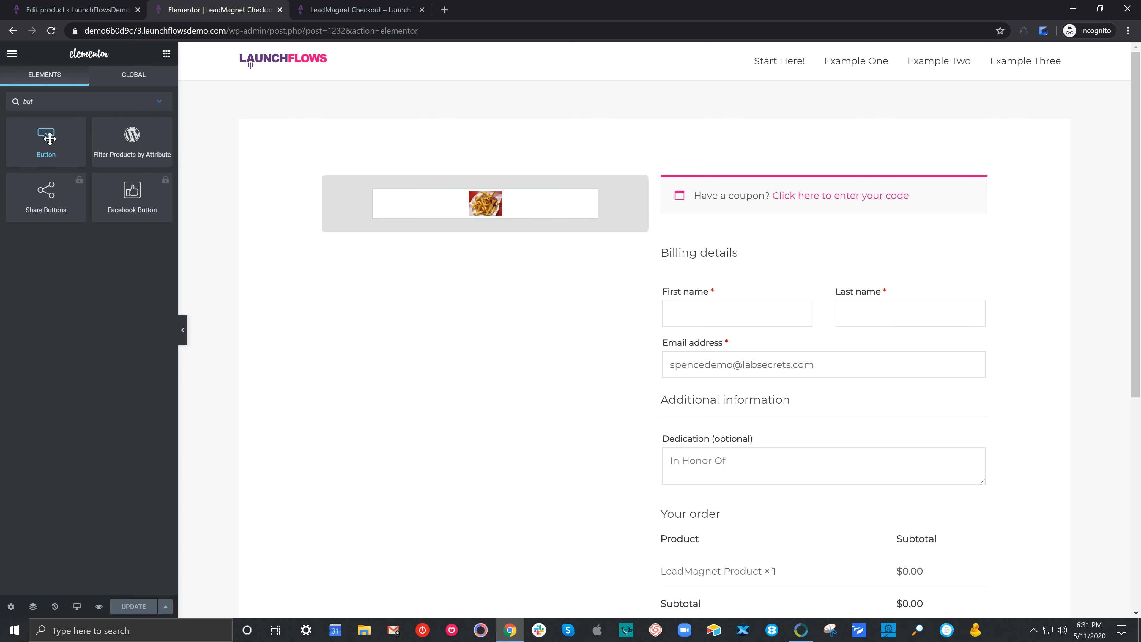
pyautogui.moveTo(48, 139); pyautogui.dragTo(584, 216)
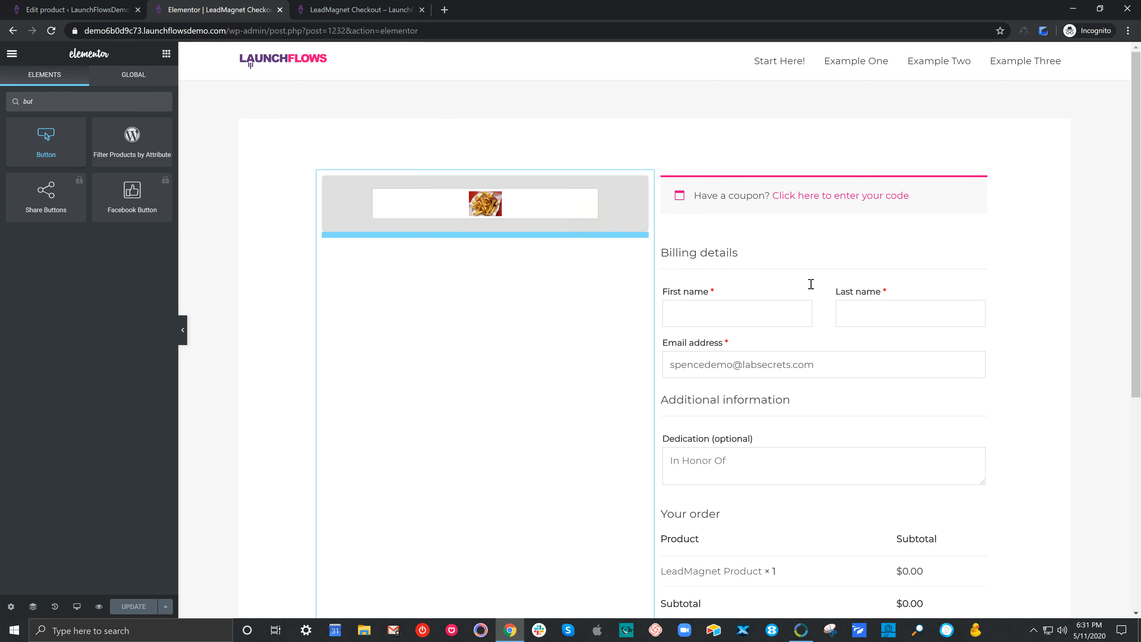
pyautogui.scroll(-5, 811, 284)
pyautogui.scroll(1, 811, 284)
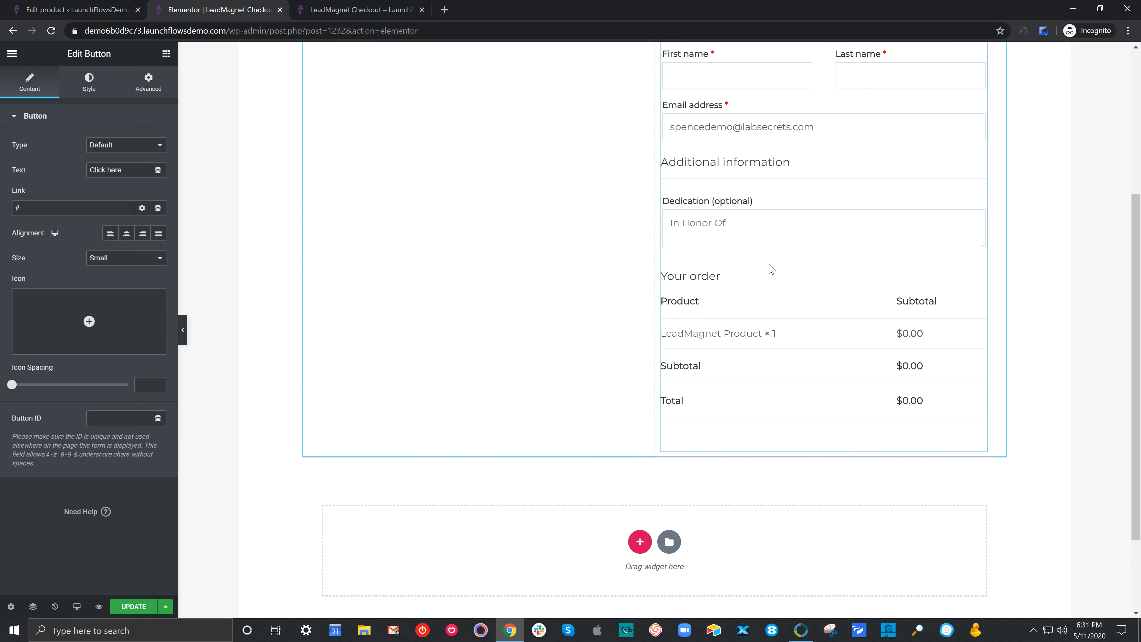
pyautogui.scroll(1, 772, 269)
pyautogui.moveTo(482, 122); pyautogui.dragTo(779, 411)
# Step: Change the new button's text to "Get Your Free LeadMagnet!"
pyautogui.click(758, 532)
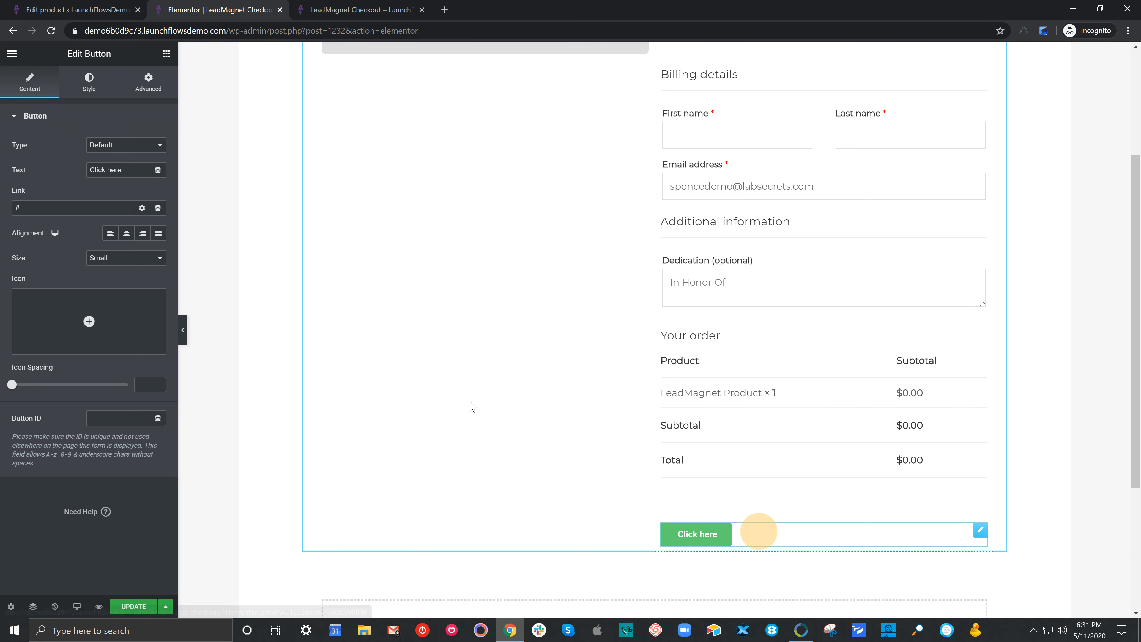
pyautogui.moveTo(143, 170); pyautogui.dragTo(71, 155)
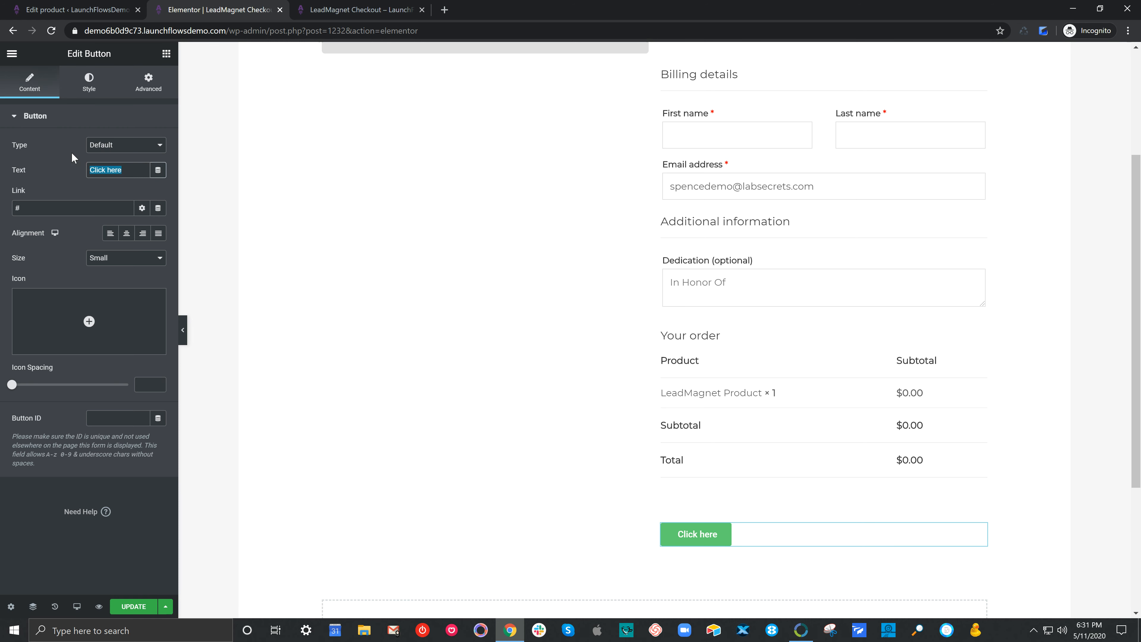
pyautogui.write('Get Your Free ')
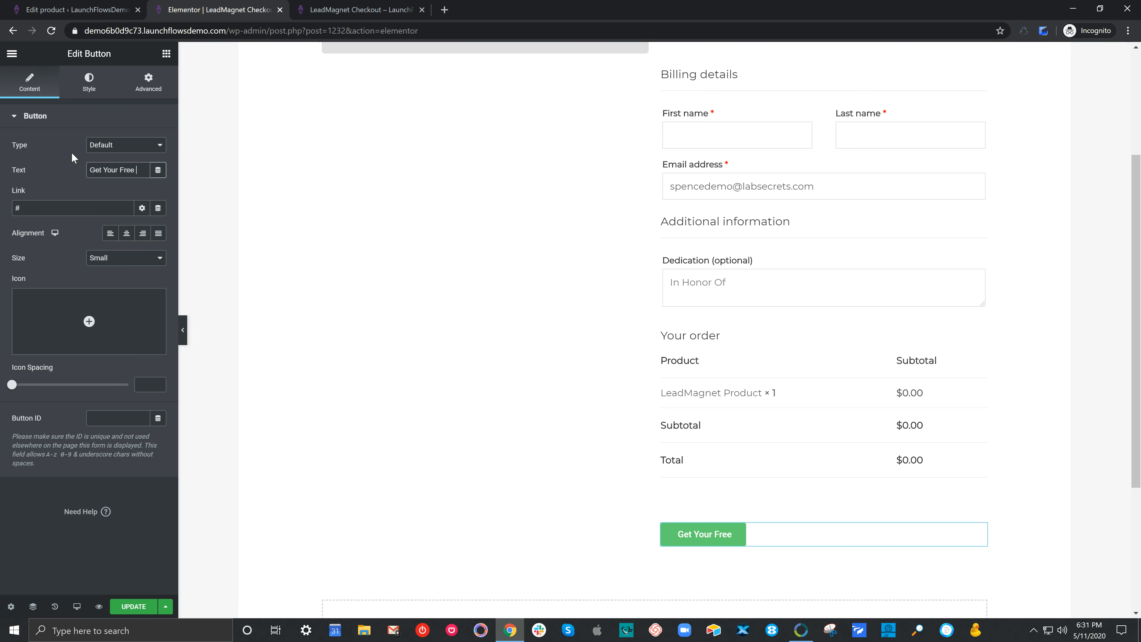
pyautogui.write('LeadMagnet')
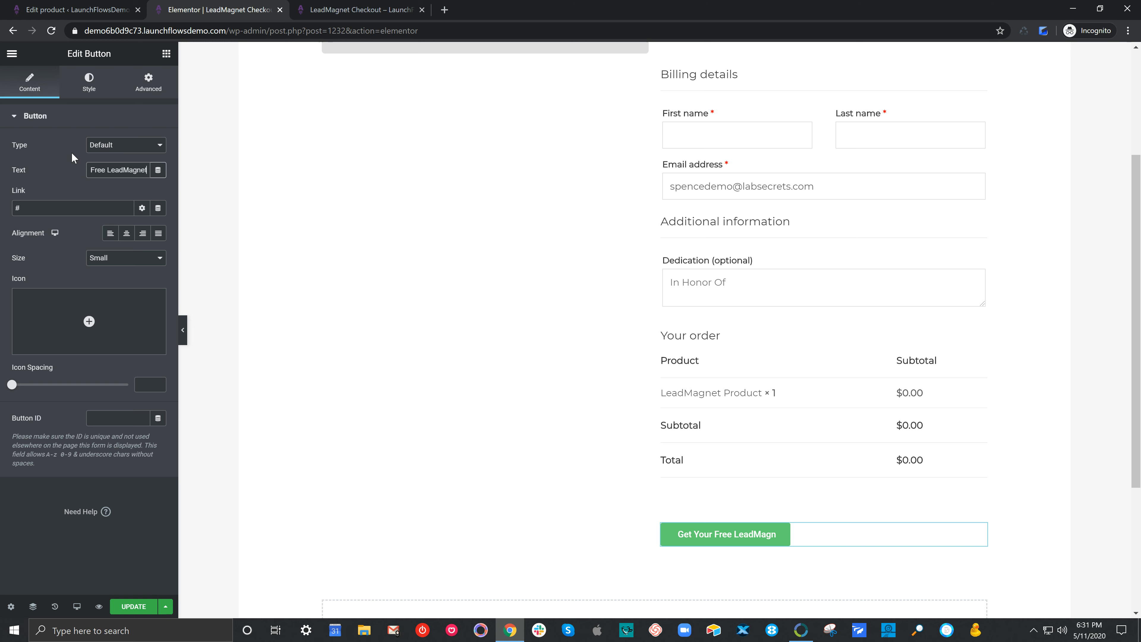
pyautogui.write('!')
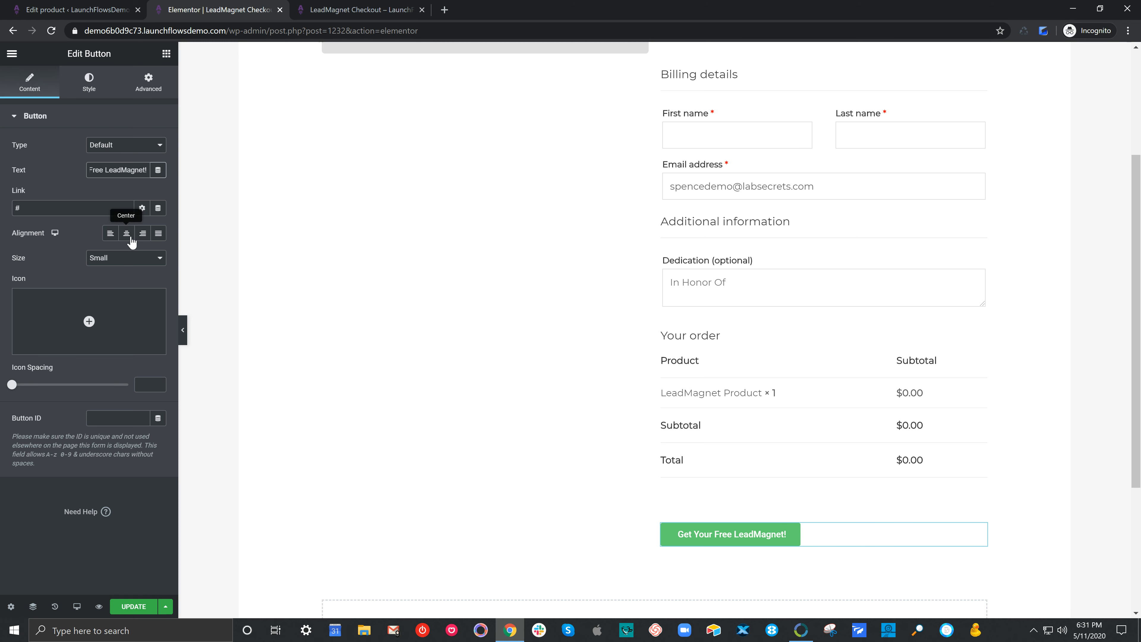
# Step: Center the button in its column and set its size to Large
pyautogui.click(130, 238)
pyautogui.click(126, 258)
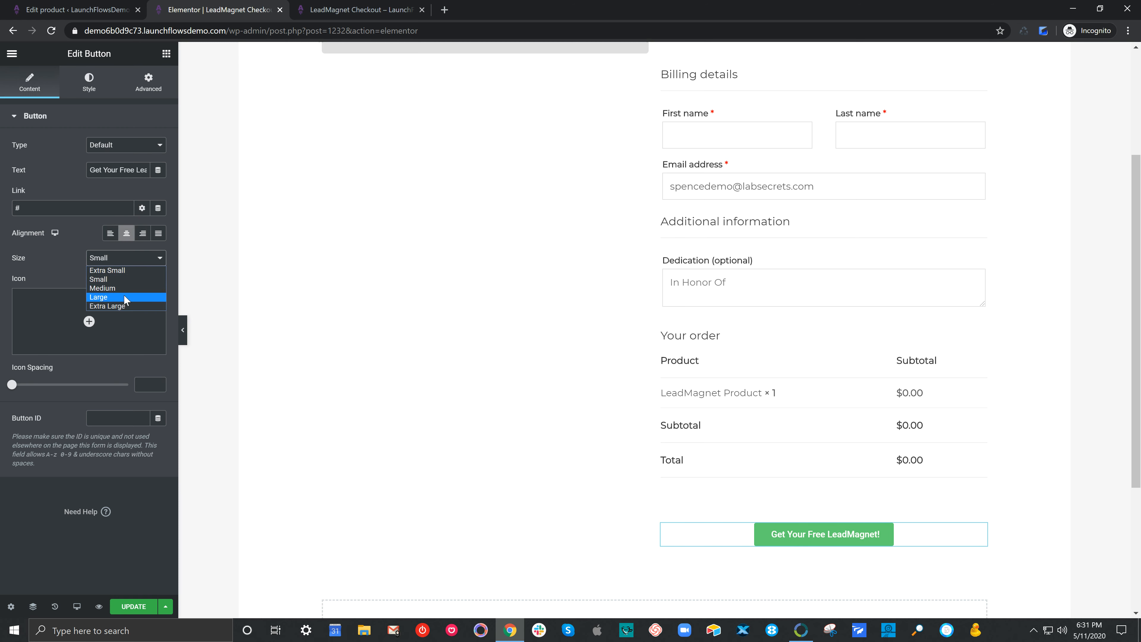
pyautogui.click(126, 297)
# Step: Style the button with white text color and the pink preset as its background color
pyautogui.click(89, 83)
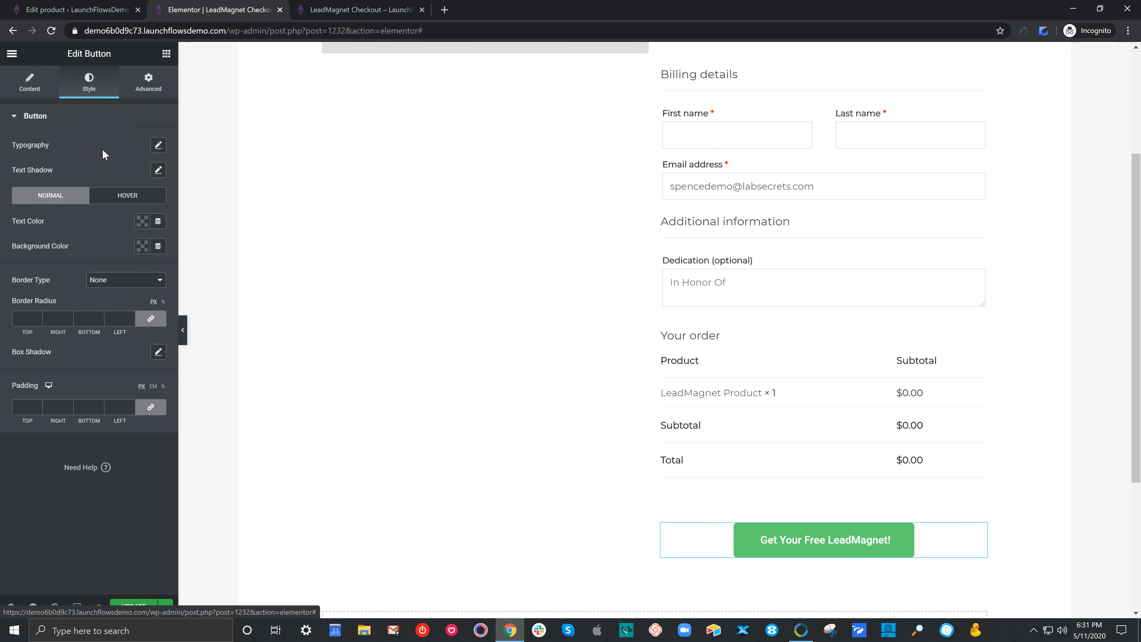
pyautogui.click(142, 221)
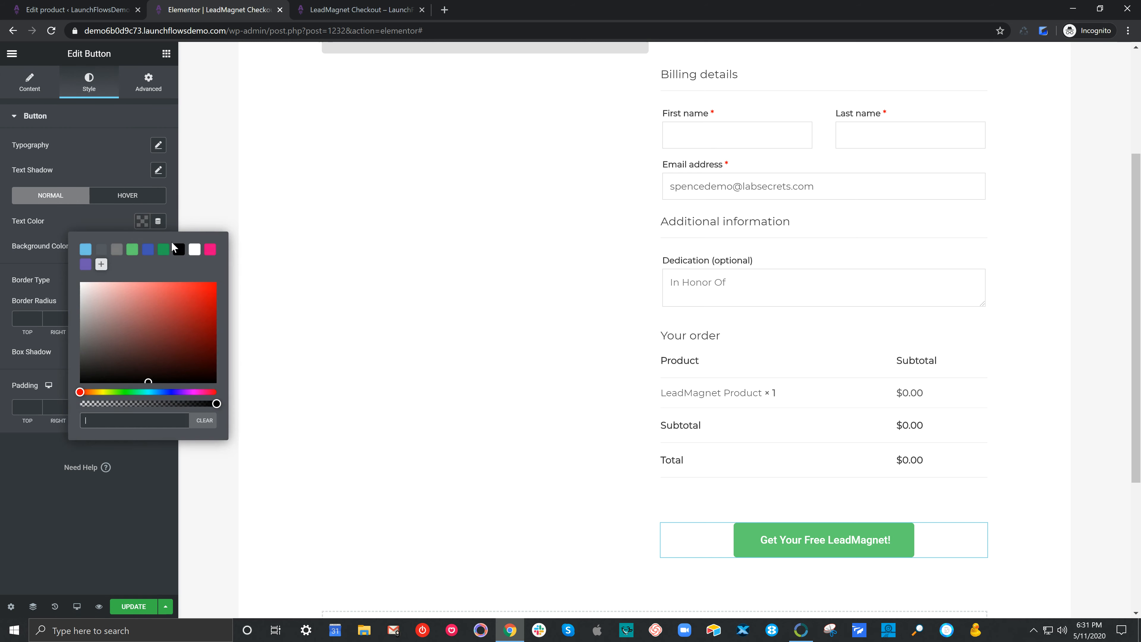
pyautogui.click(194, 249)
pyautogui.click(102, 210)
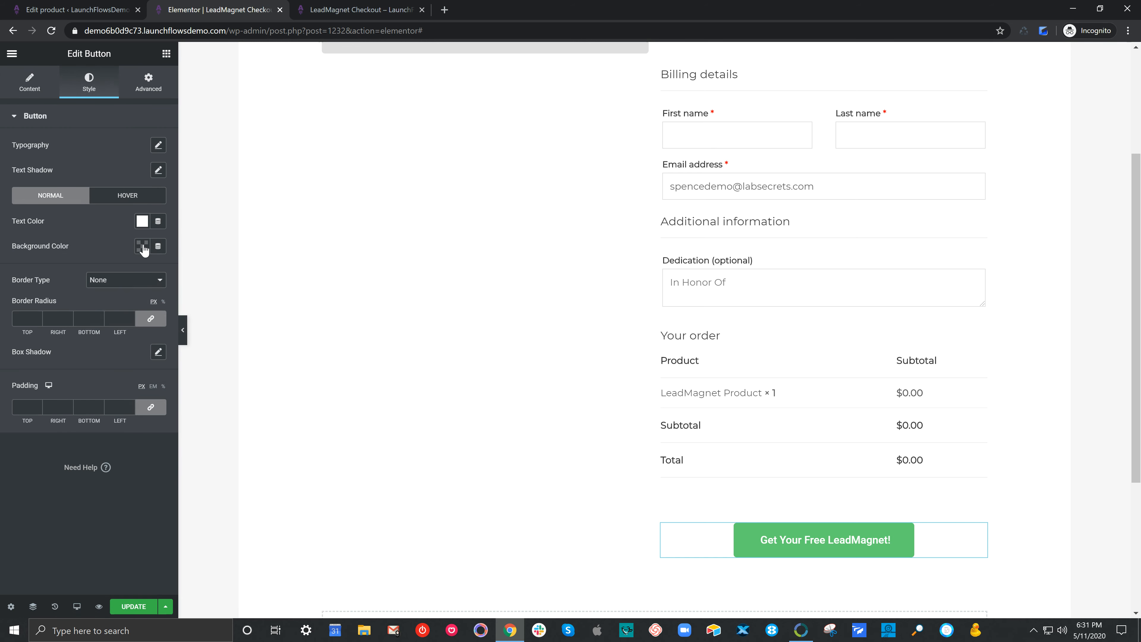
pyautogui.click(142, 246)
pyautogui.click(210, 276)
pyautogui.click(115, 236)
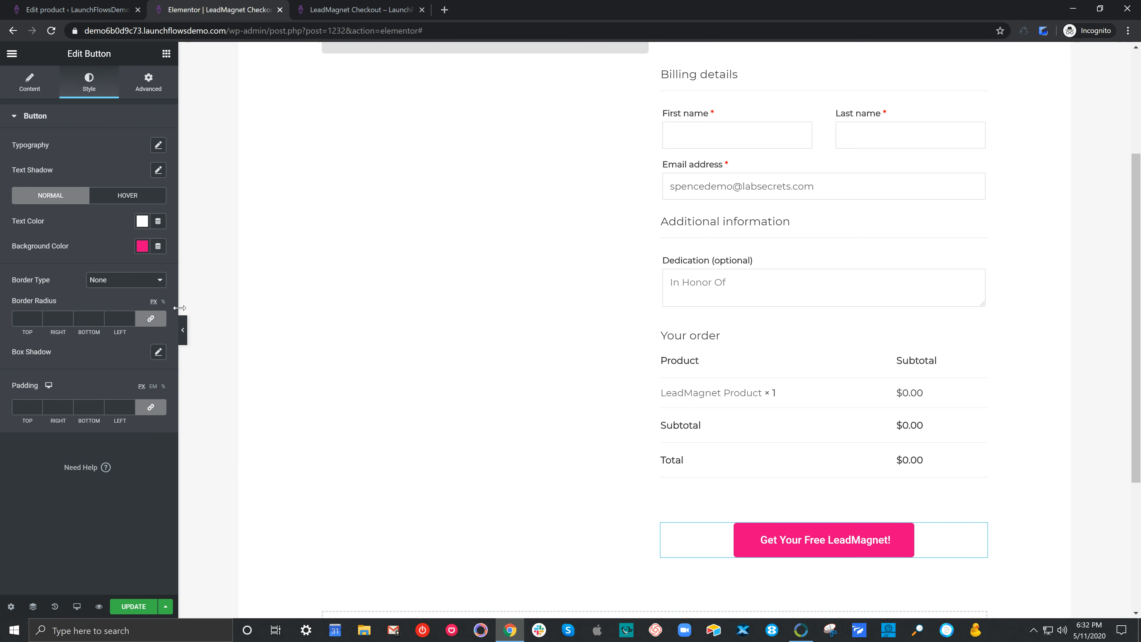
# Step: Set the button's ID to lf-checkout-button and update the page
pyautogui.click(26, 83)
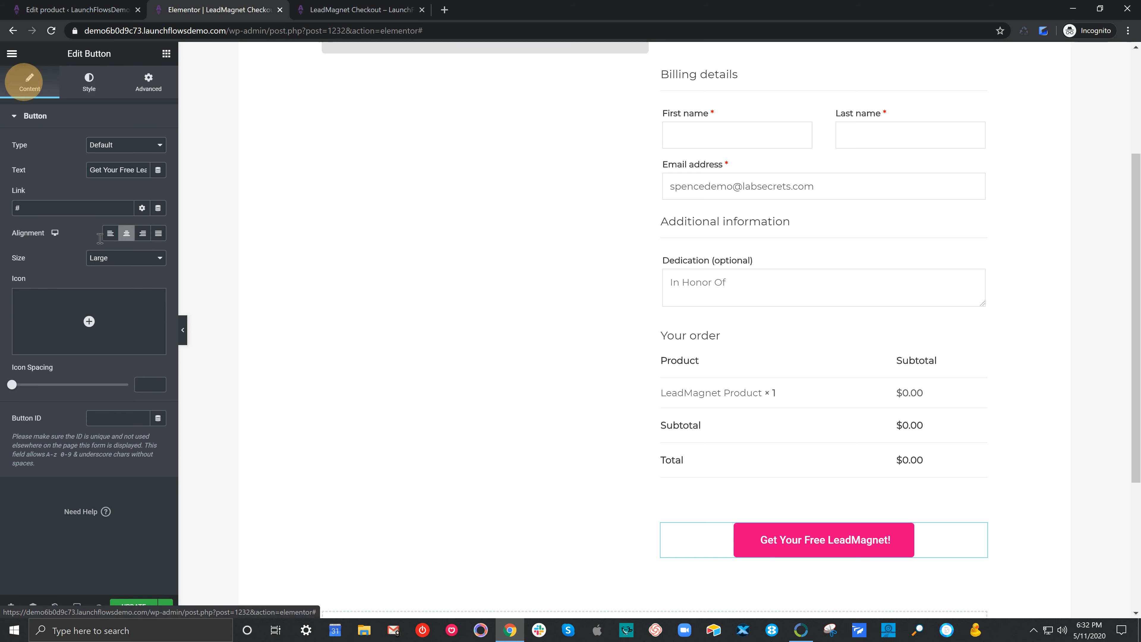
pyautogui.click(117, 423)
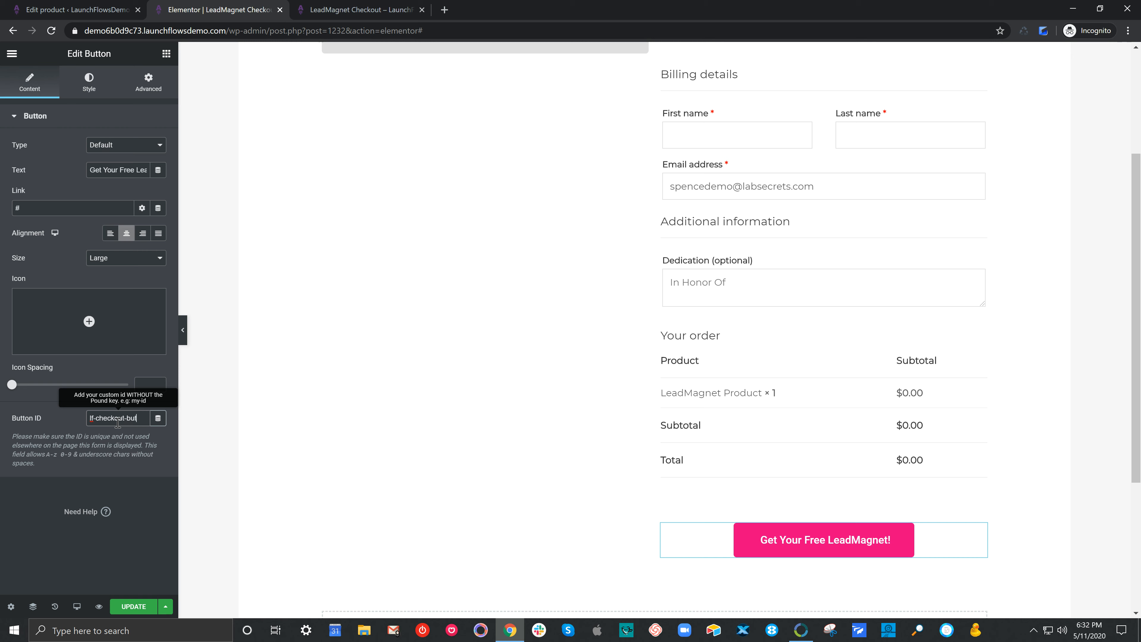
pyautogui.click(134, 606)
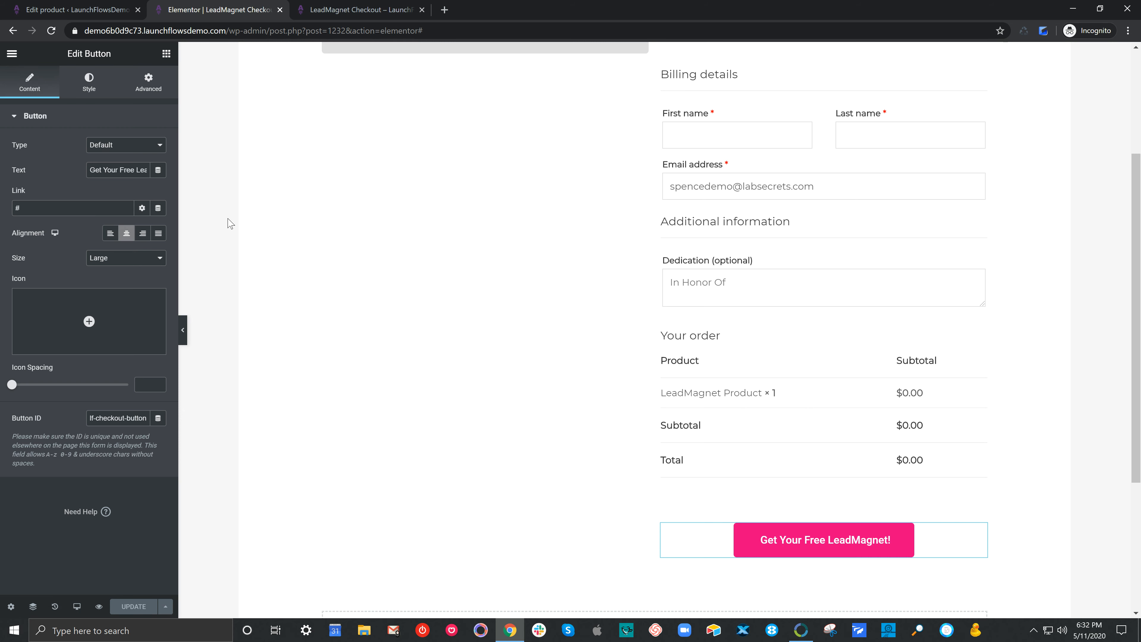
# Step: Enable dynamic animations for the button, using the Pulse type with the Medium variation
pyautogui.click(148, 84)
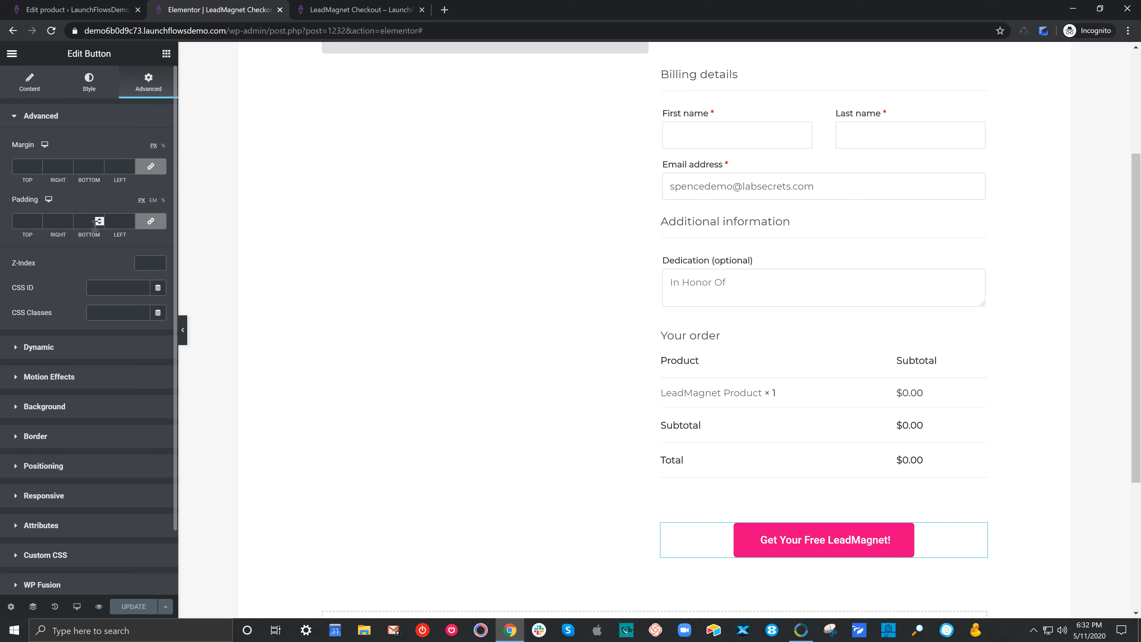
pyautogui.click(75, 348)
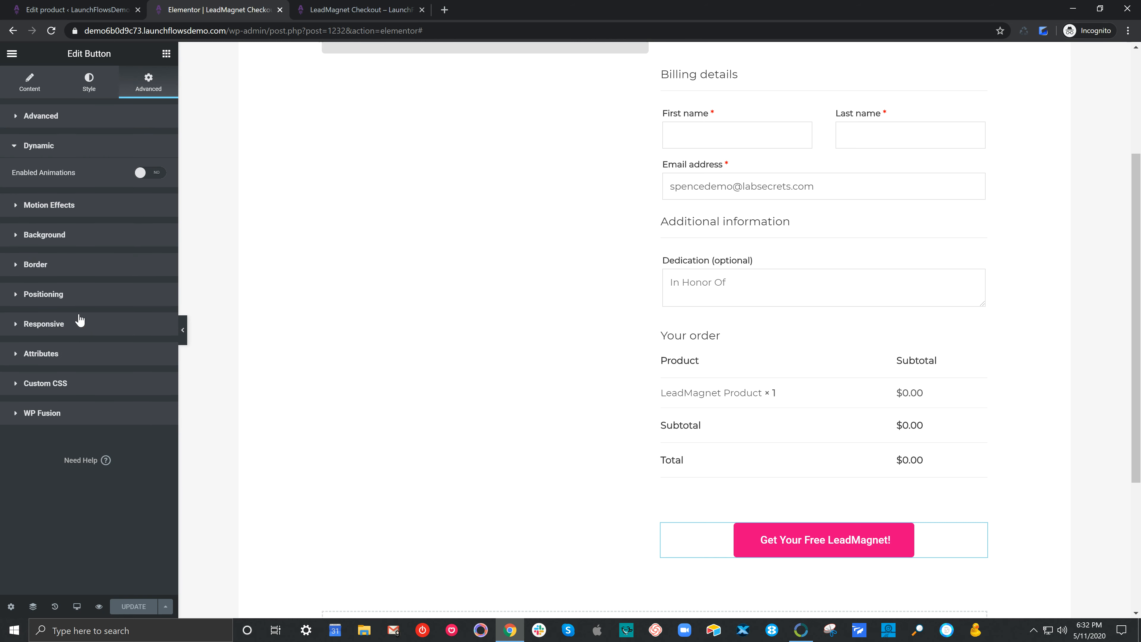
pyautogui.click(155, 174)
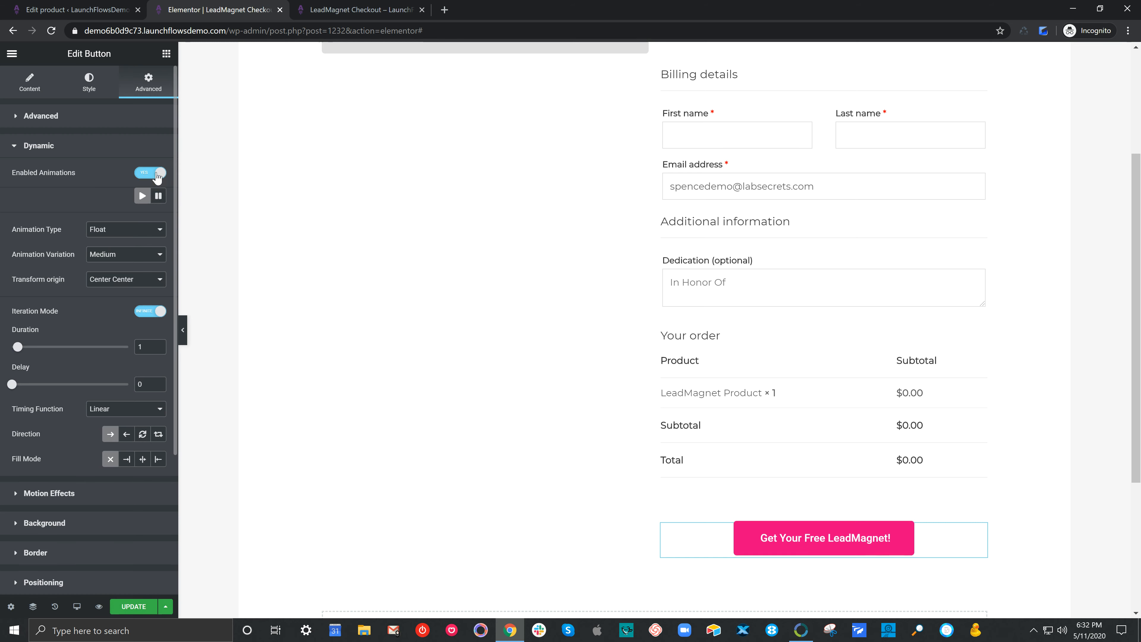
pyautogui.click(136, 228)
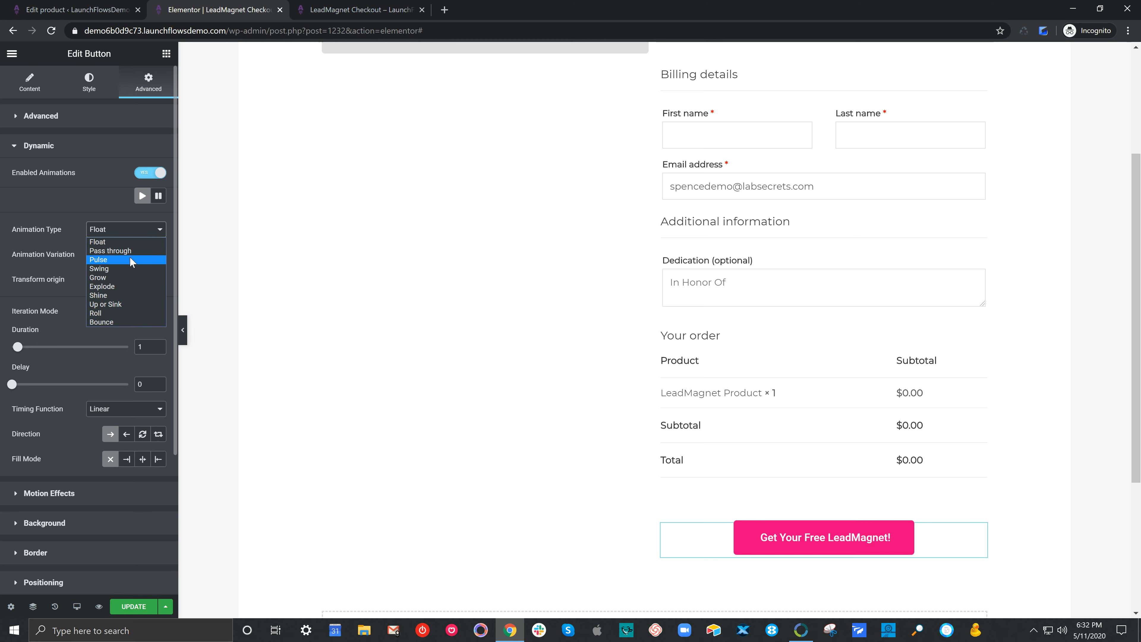
pyautogui.click(128, 260)
pyautogui.click(119, 255)
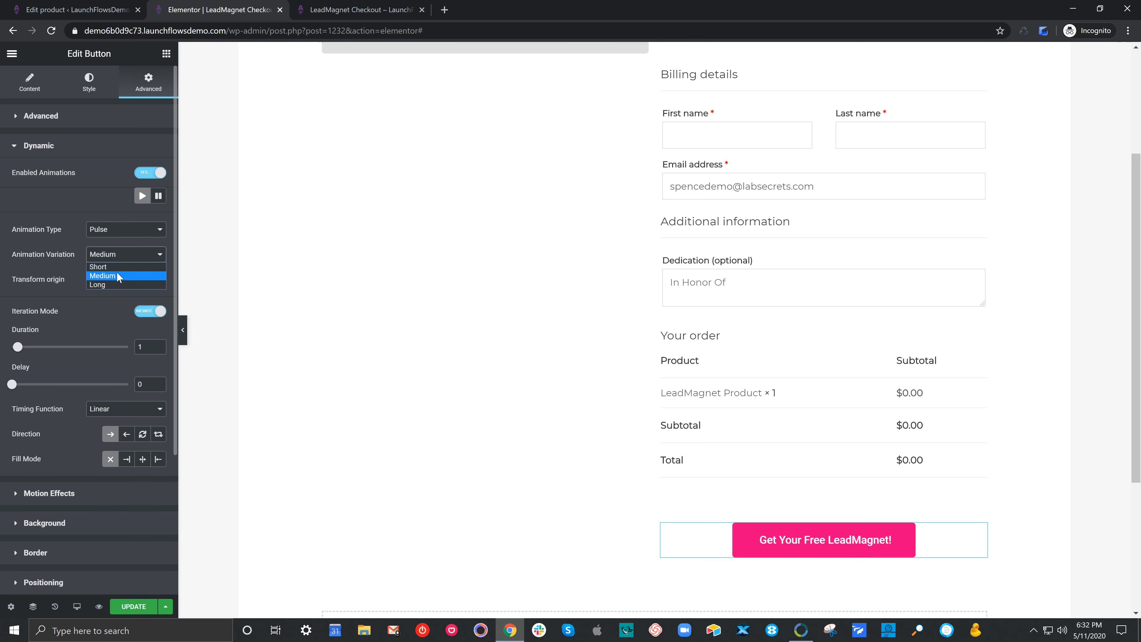
pyautogui.click(117, 275)
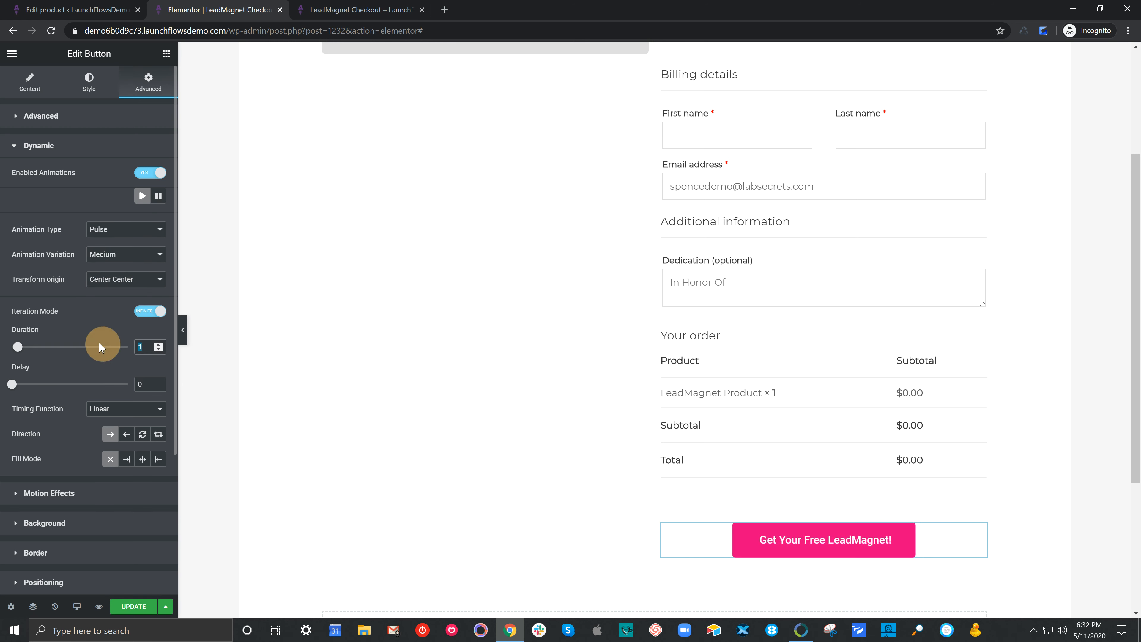
# Step: Set the button animation's duration to 1.5, direction to Alternate and timing function to Ease In Out, and update the page
pyautogui.write('1.5')
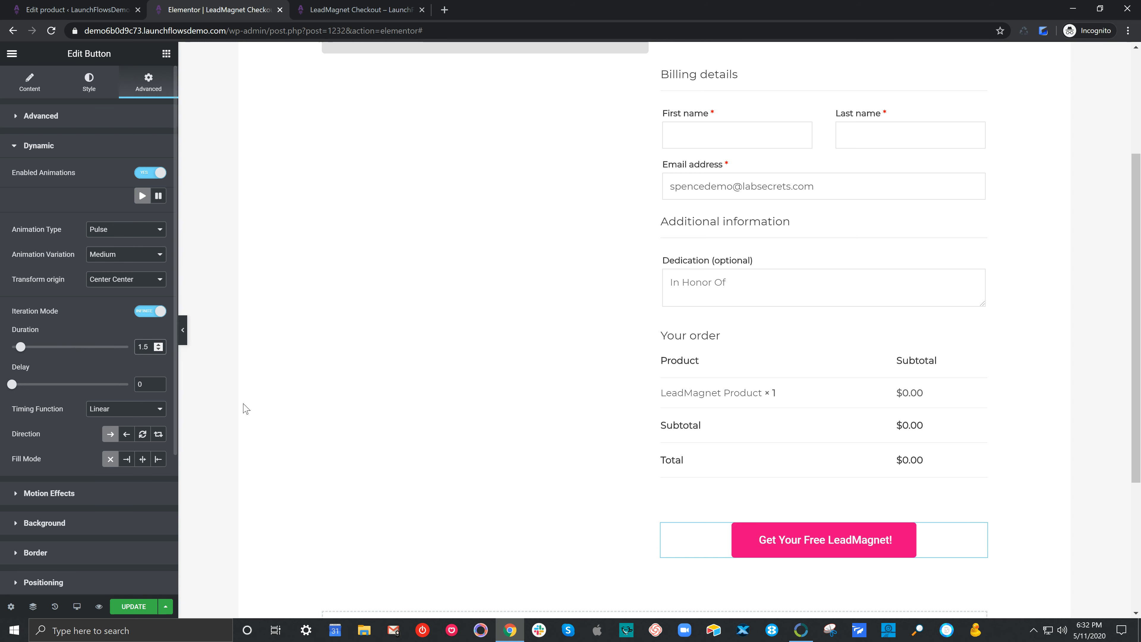
pyautogui.click(142, 434)
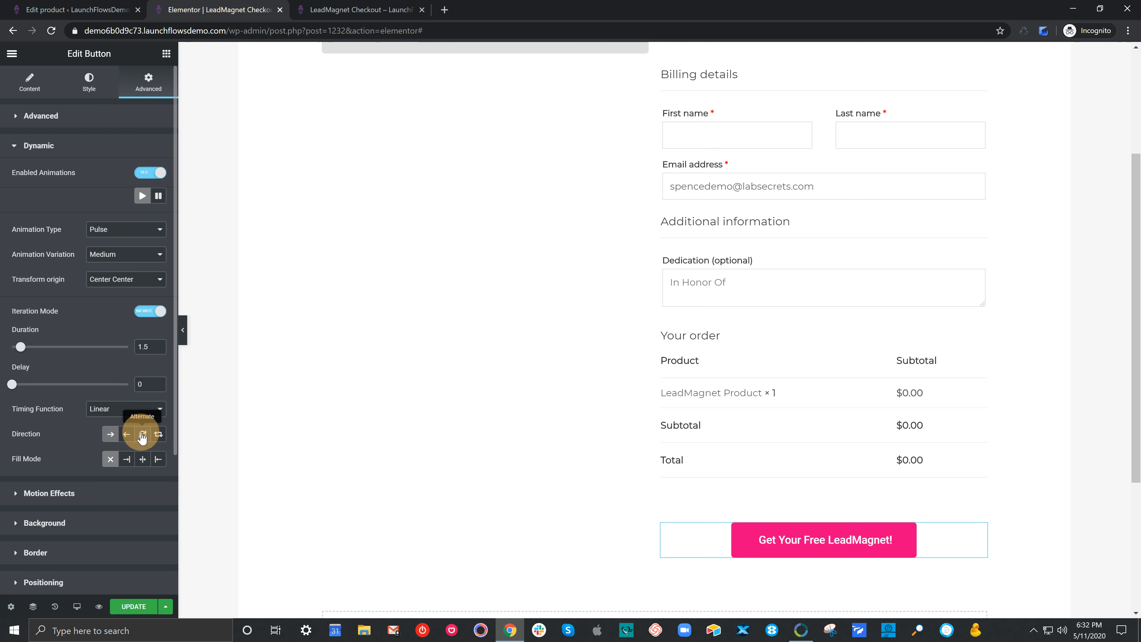
pyautogui.click(126, 412)
pyautogui.click(121, 467)
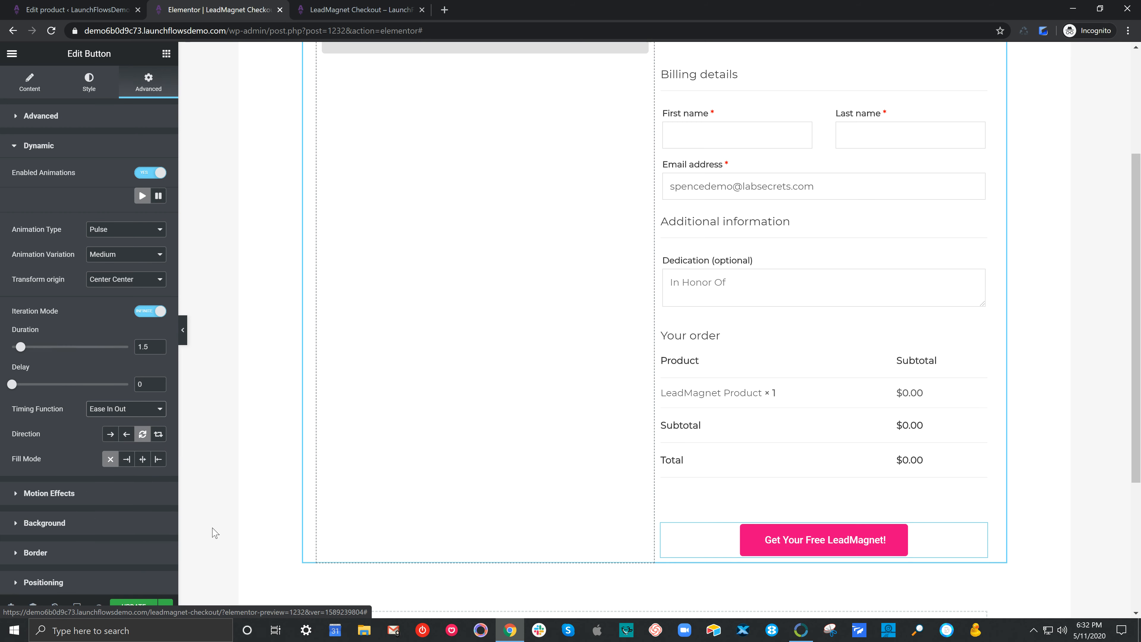
pyautogui.click(134, 606)
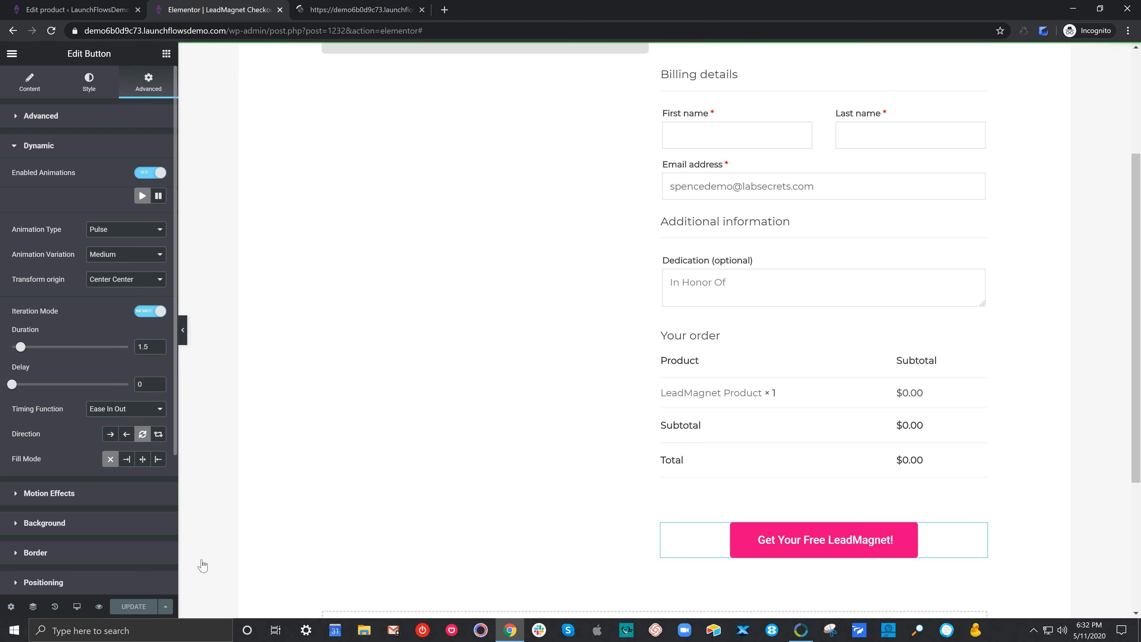
# Step: Duplicate the featured image component and set the copy's component to Hide - Checkout Button
pyautogui.scroll(4, 489, 426)
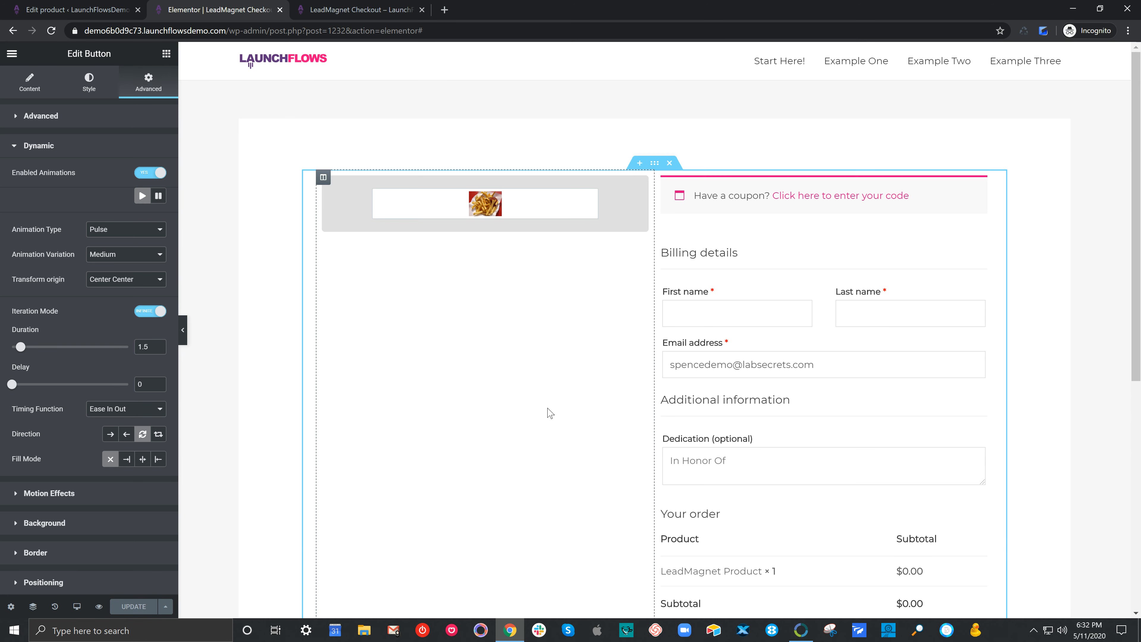
pyautogui.click(564, 199)
pyautogui.rightClick(534, 199)
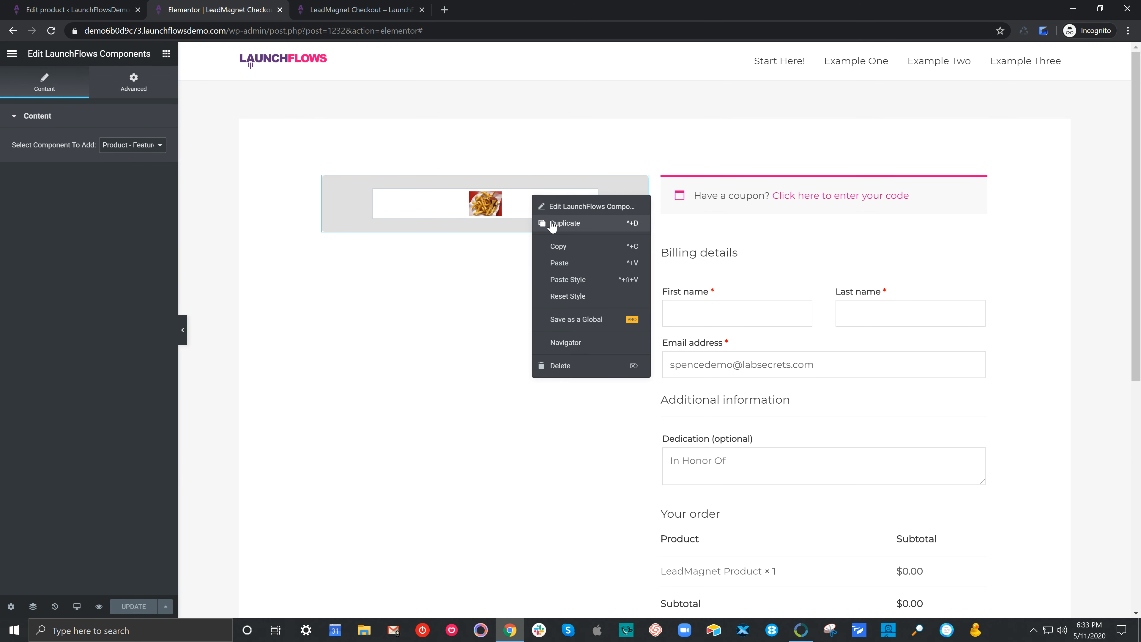
pyautogui.click(553, 220)
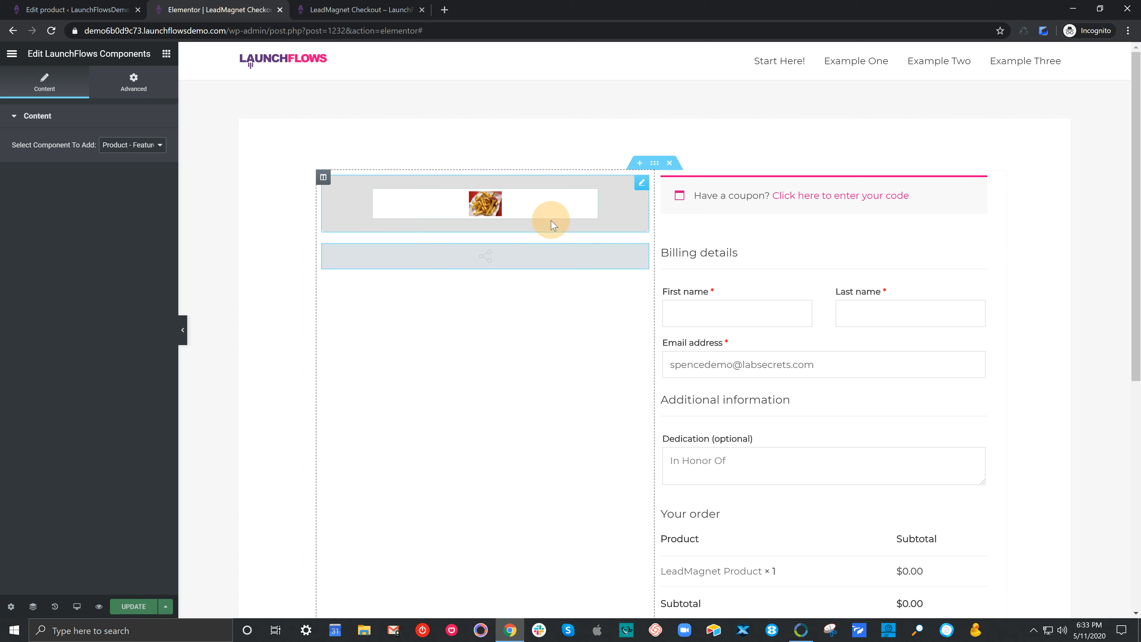
pyautogui.click(127, 148)
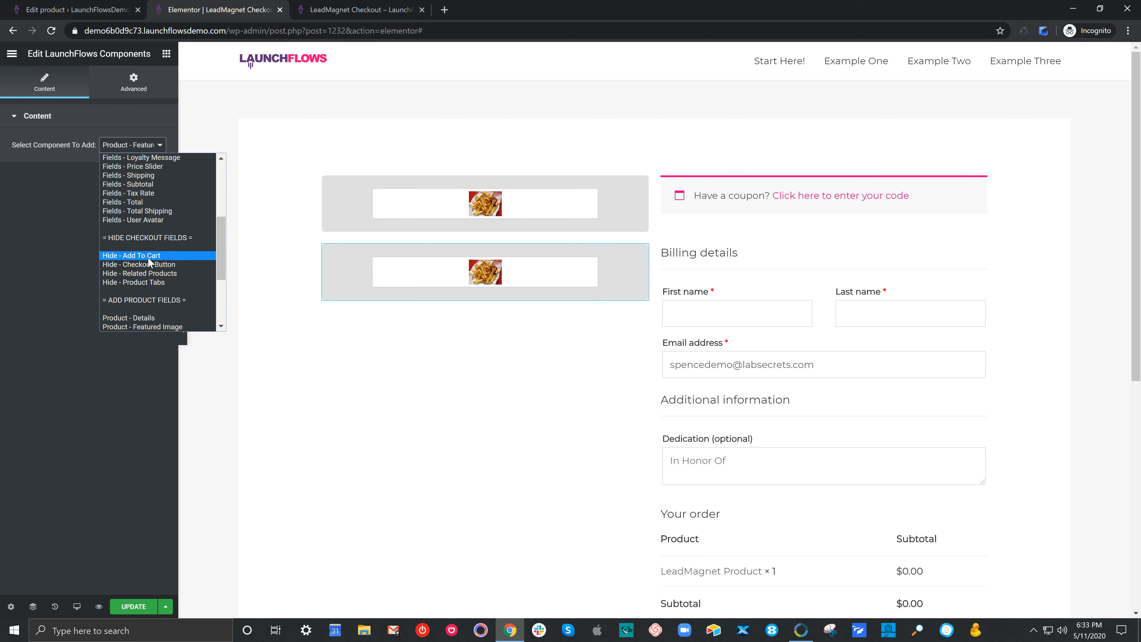
pyautogui.click(150, 263)
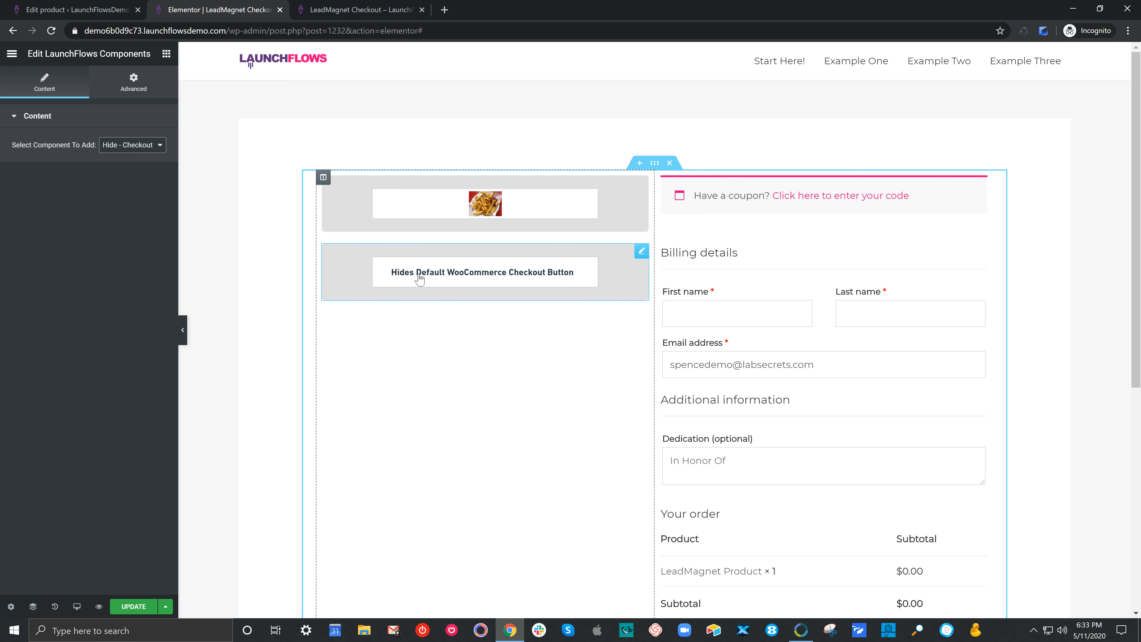
# Step: Update the page and reload the LeadMagnet Checkout preview to check the result
pyautogui.scroll(-5, 449, 292)
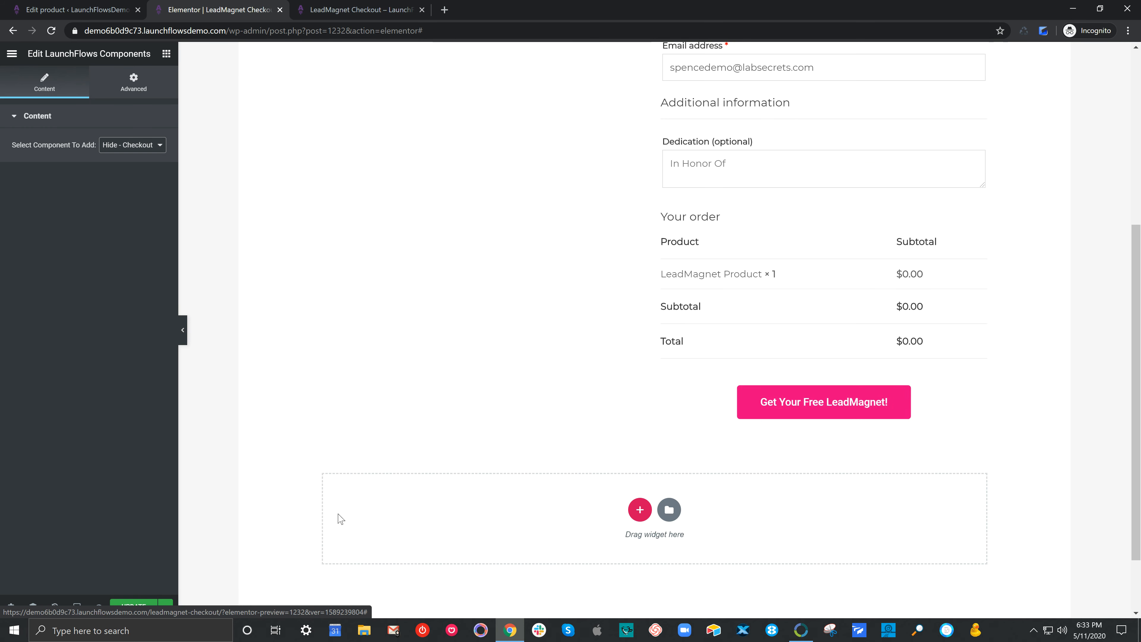
pyautogui.click(133, 606)
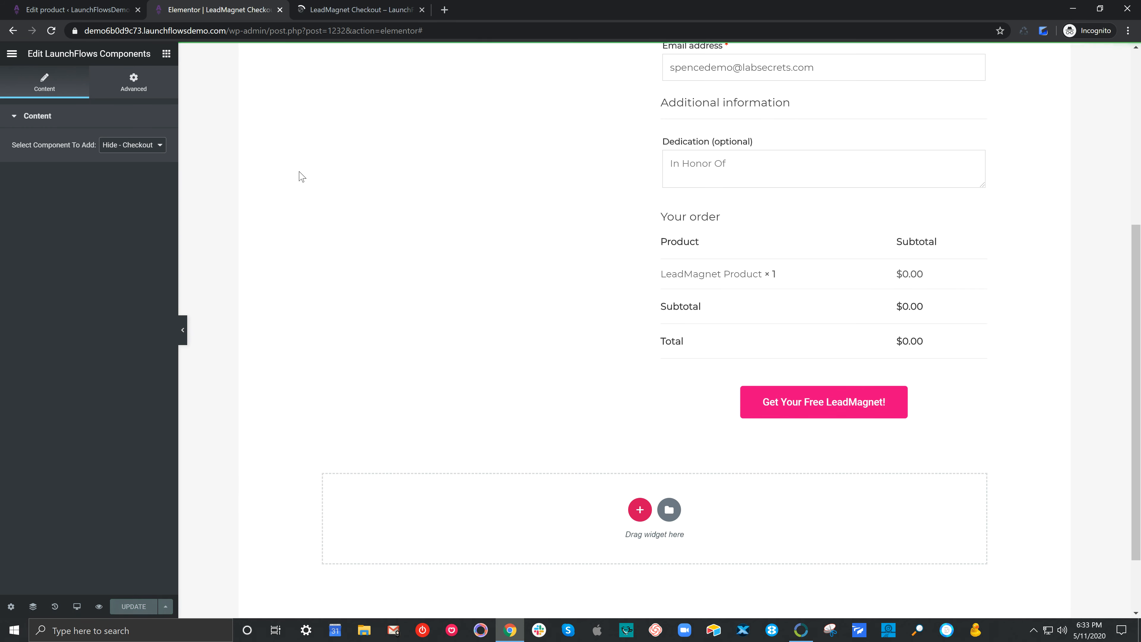
pyautogui.click(334, 9)
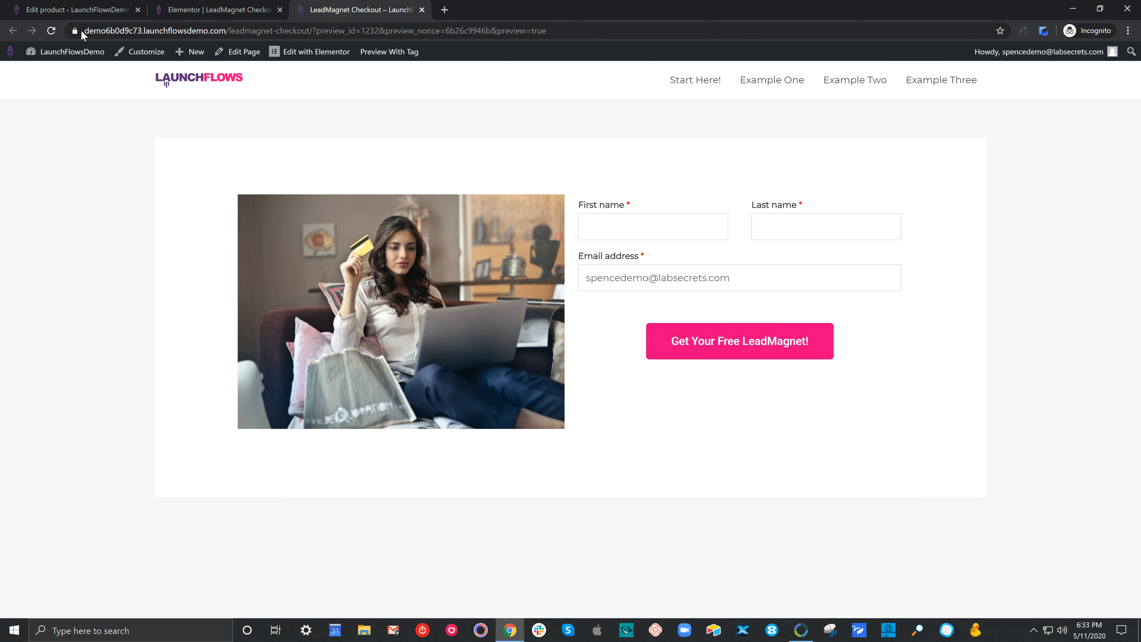
pyautogui.click(52, 31)
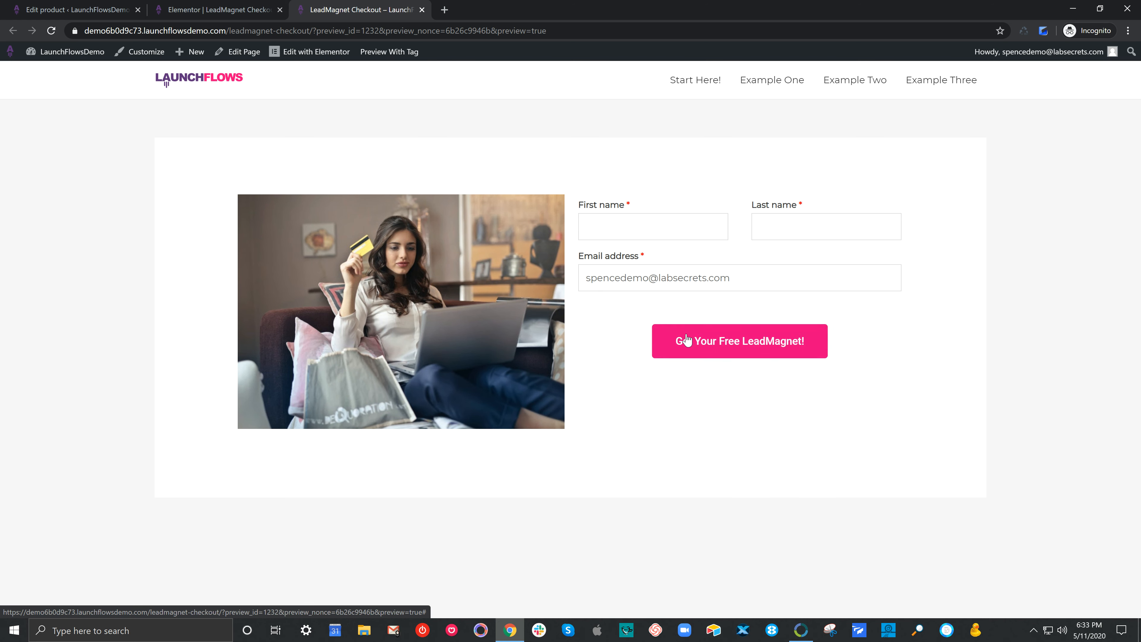
# Step: Go back to the product editing tab and open the list of all site pages from there
pyautogui.click(110, 10)
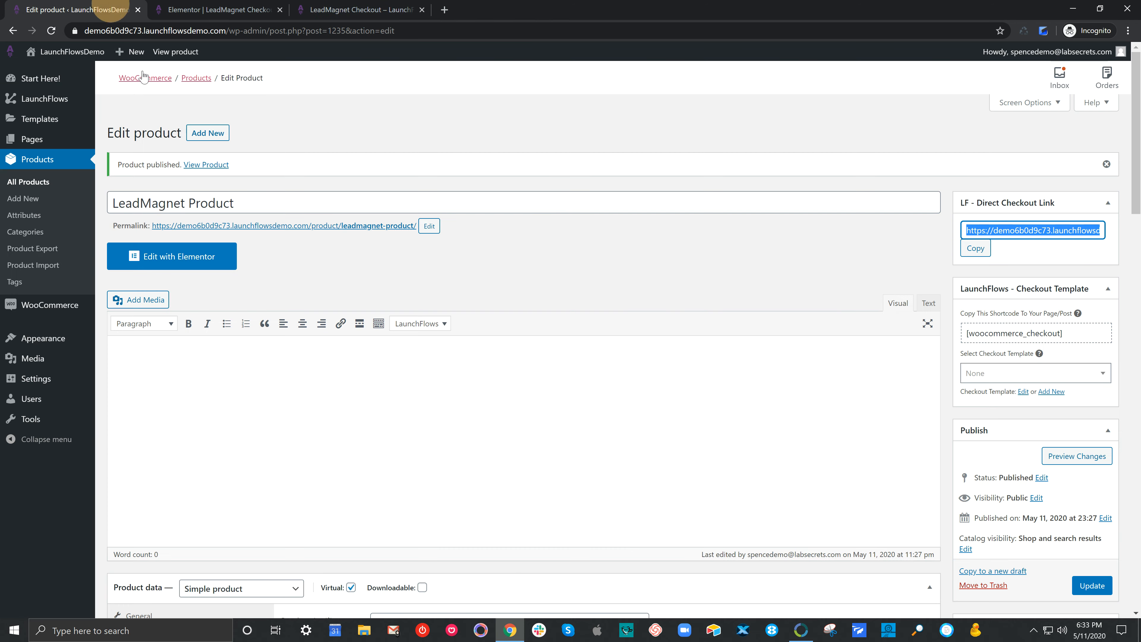
pyautogui.moveTo(76, 129)
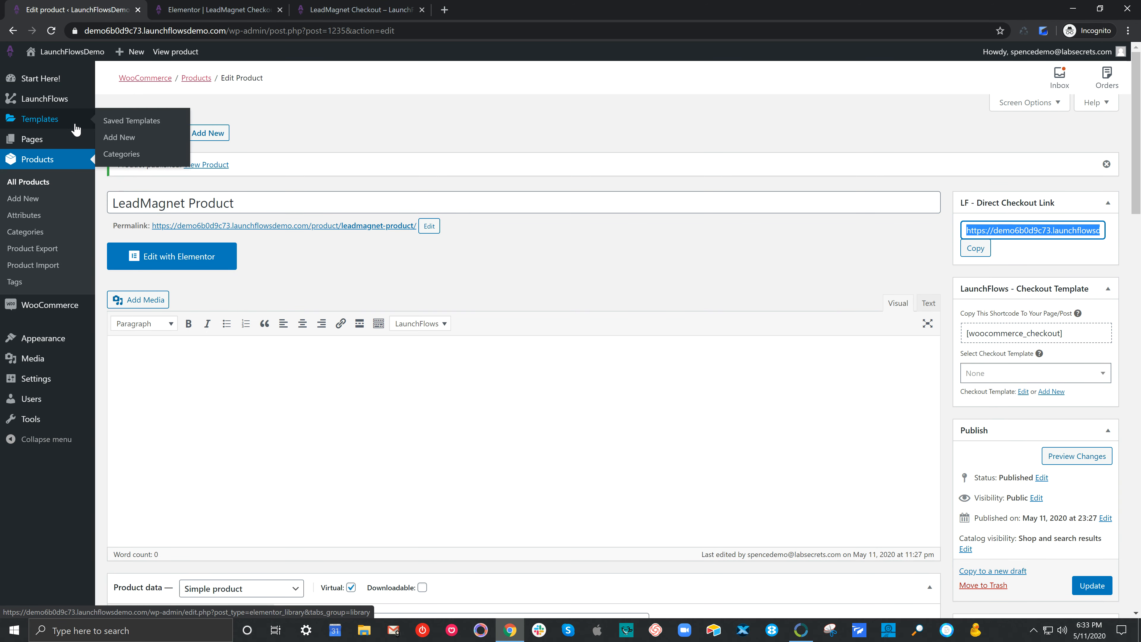
pyautogui.click(118, 142)
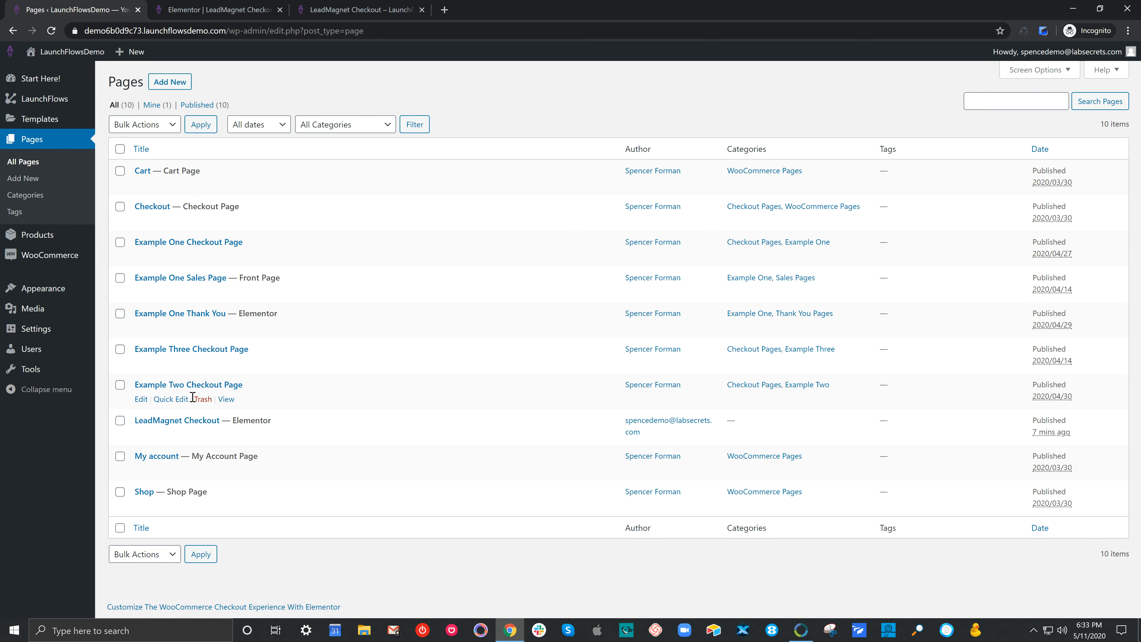
# Step: Filter the pages list to show only the Thank You Pages category
pyautogui.click(323, 127)
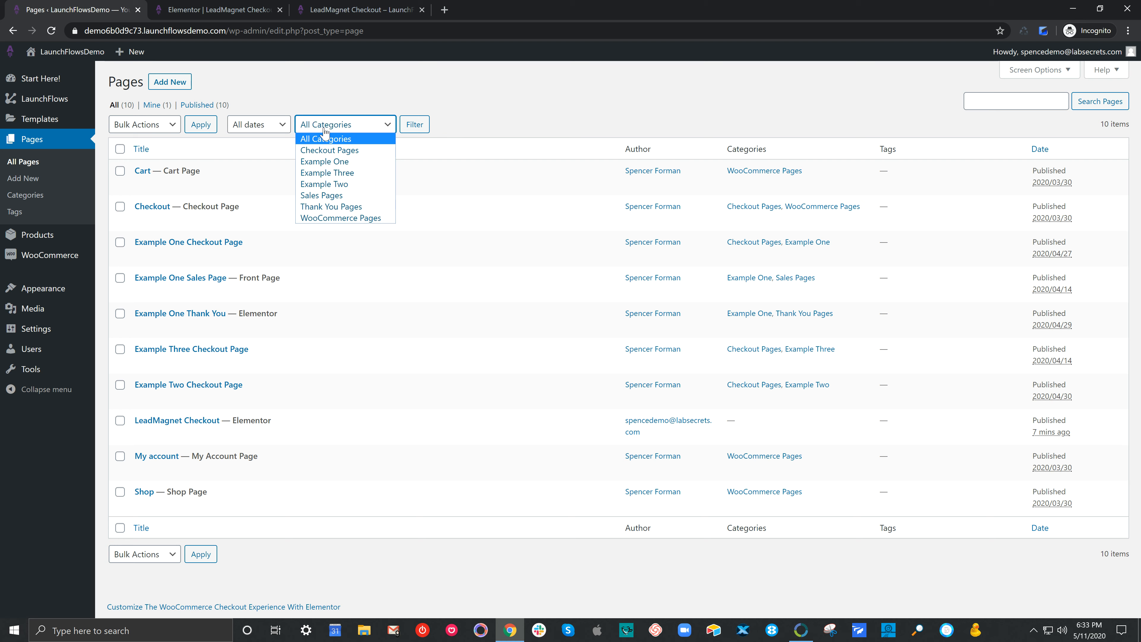
pyautogui.click(330, 206)
pyautogui.click(416, 129)
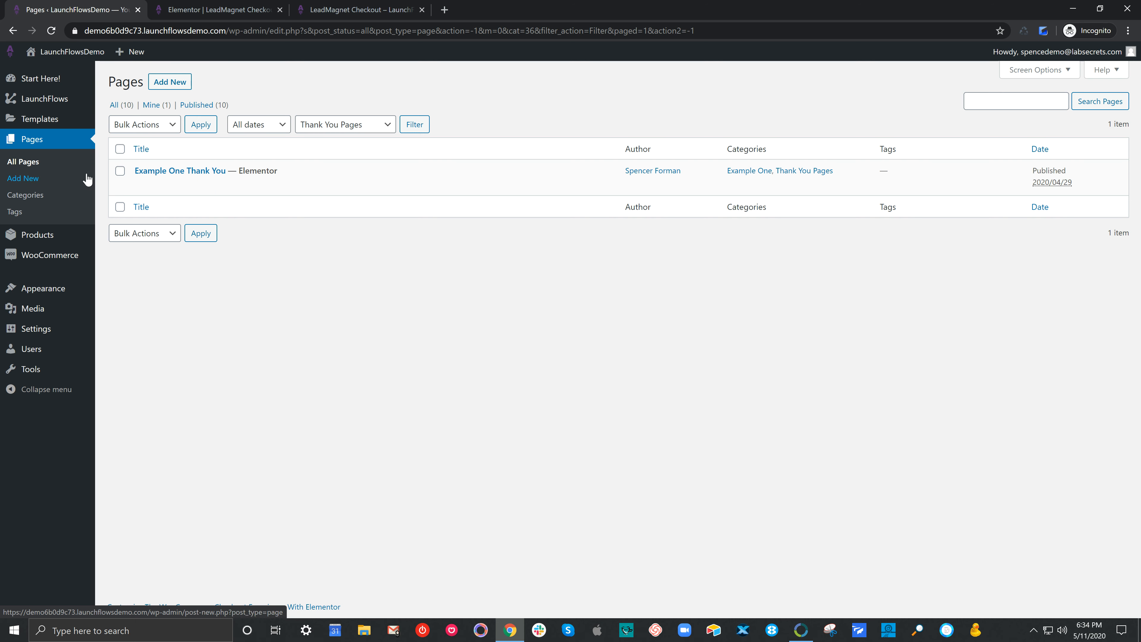
# Step: Add a new page titled "Your LeadMagnet" and open it for editing in Elementor
pyautogui.click(171, 81)
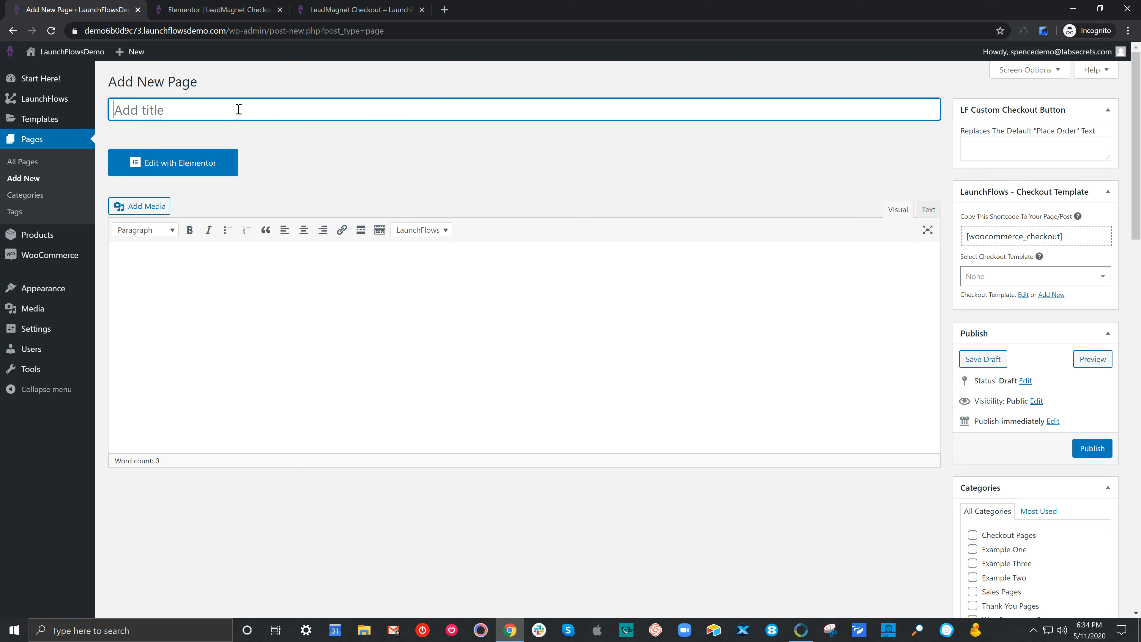
pyautogui.write('Your LeadMagnet')
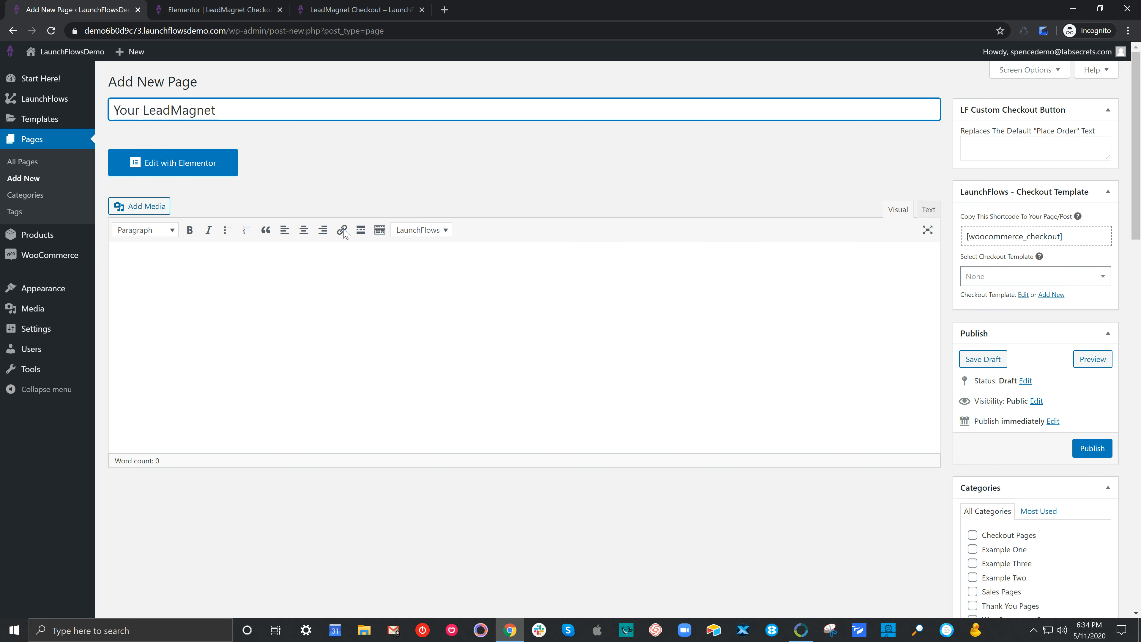
pyautogui.click(204, 165)
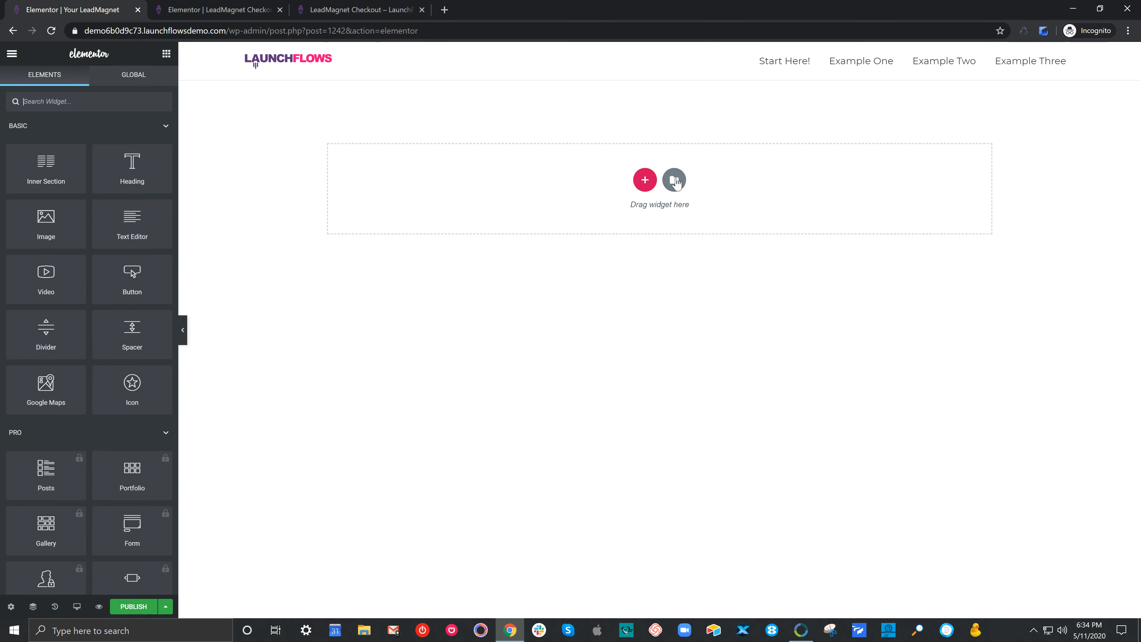
# Step: Add a two-column section to the page and place a Video widget in its second column
pyautogui.click(645, 180)
pyautogui.click(567, 218)
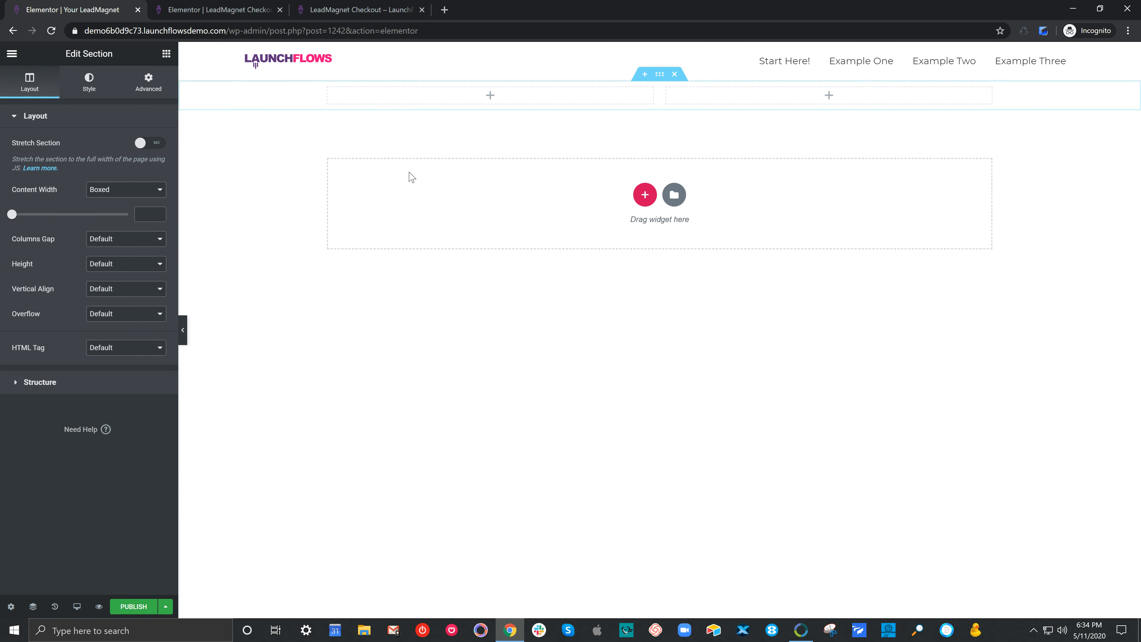
pyautogui.click(166, 53)
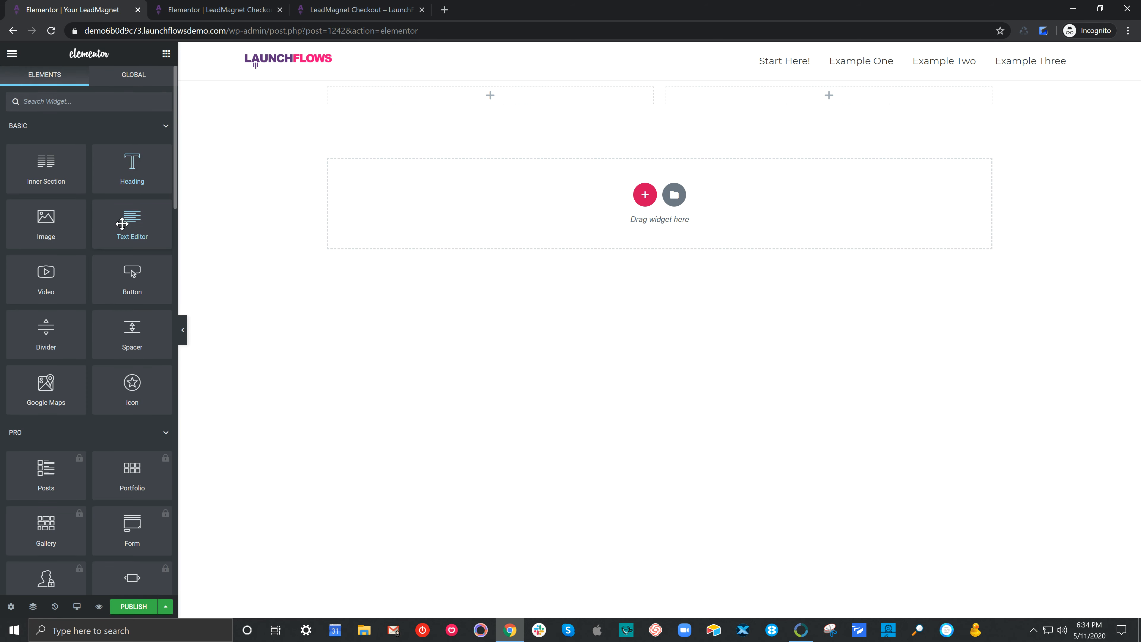
pyautogui.moveTo(74, 280); pyautogui.dragTo(723, 107)
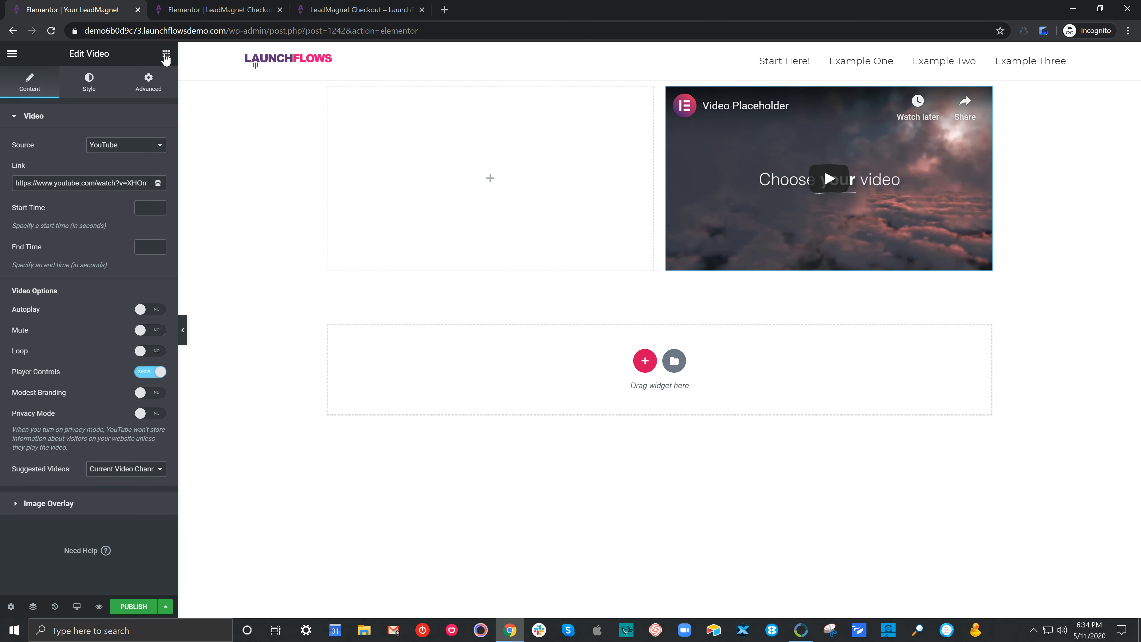
# Step: Place a Heading widget in the section's first column with the title "Here's Your LeadMagnet!"
pyautogui.click(165, 54)
pyautogui.moveTo(166, 164); pyautogui.dragTo(513, 154)
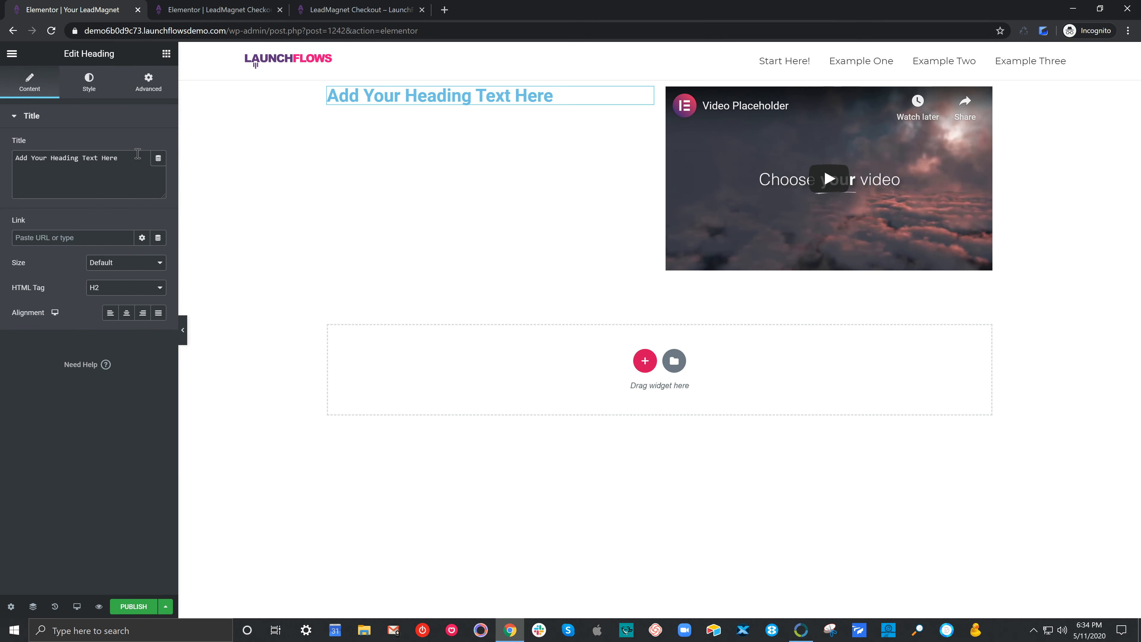
pyautogui.moveTo(128, 163); pyautogui.dragTo(2, 127)
pyautogui.write("Here'")
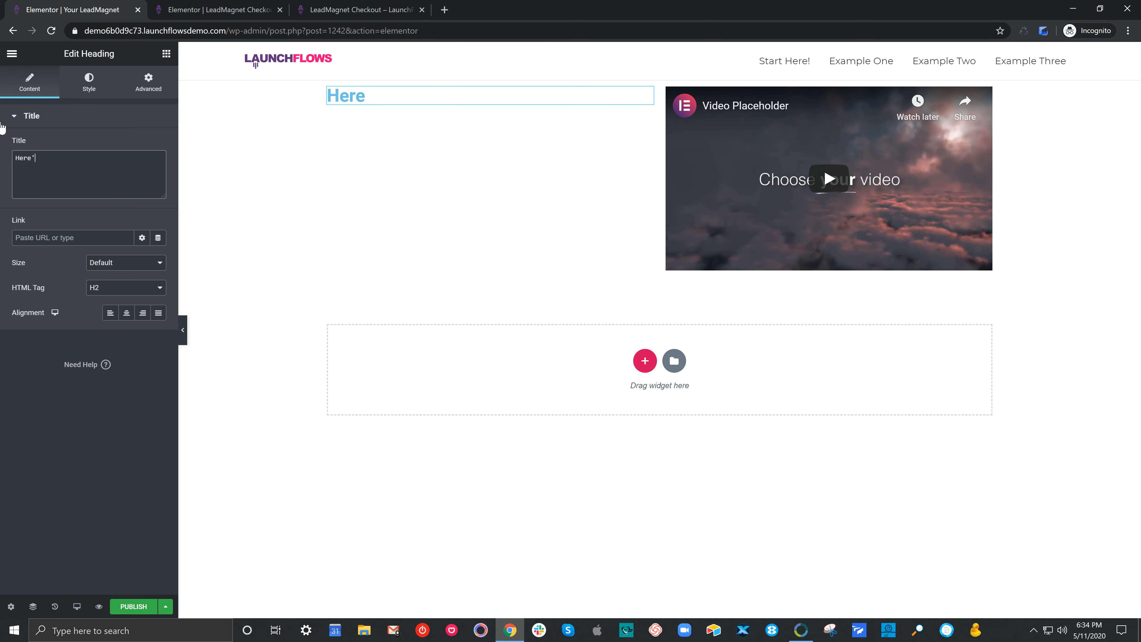
pyautogui.write('s Your LeadMagnet!')
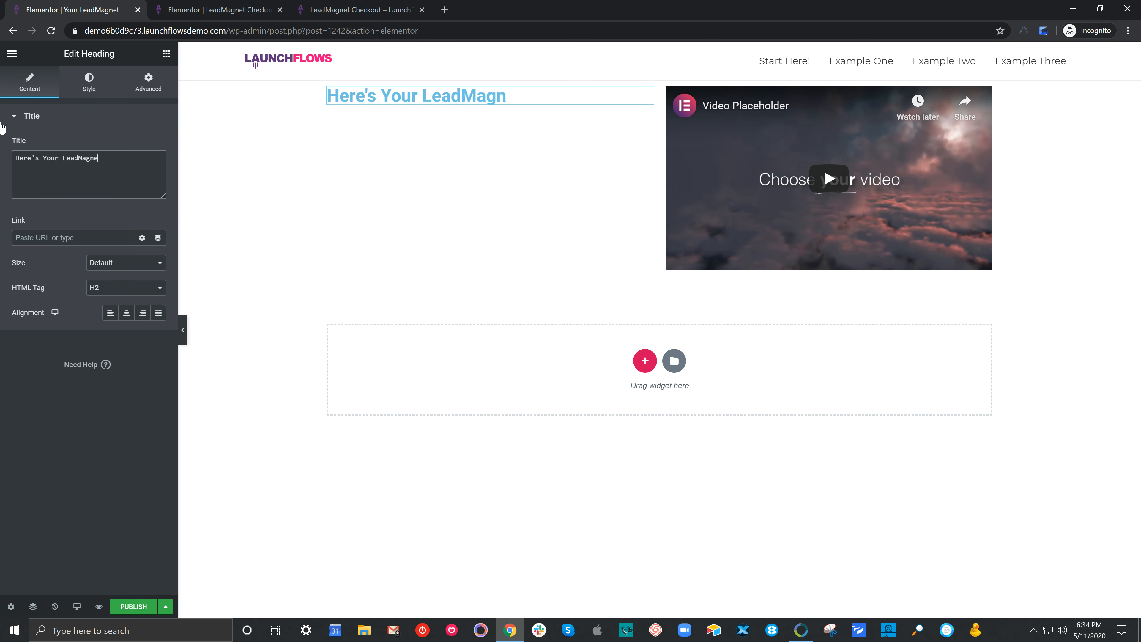
# Step: Set the heading's text color to the dark grey preset swatch
pyautogui.click(90, 77)
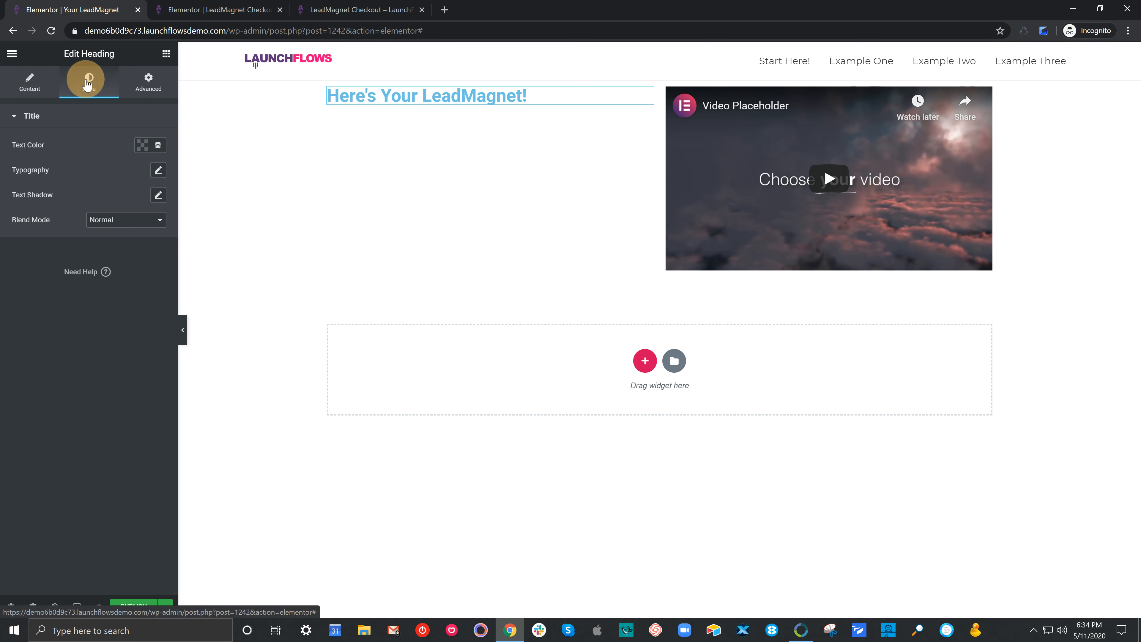
pyautogui.click(139, 145)
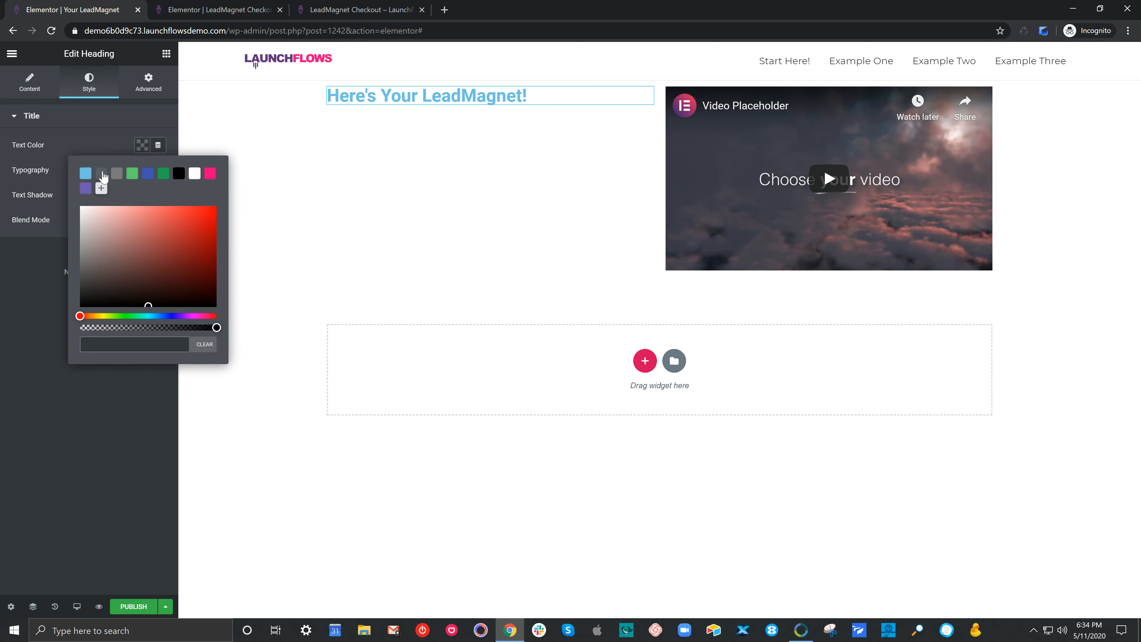
pyautogui.click(103, 176)
# Step: Publish the Your LeadMagnet page and leave the editor to view it live
pyautogui.click(135, 607)
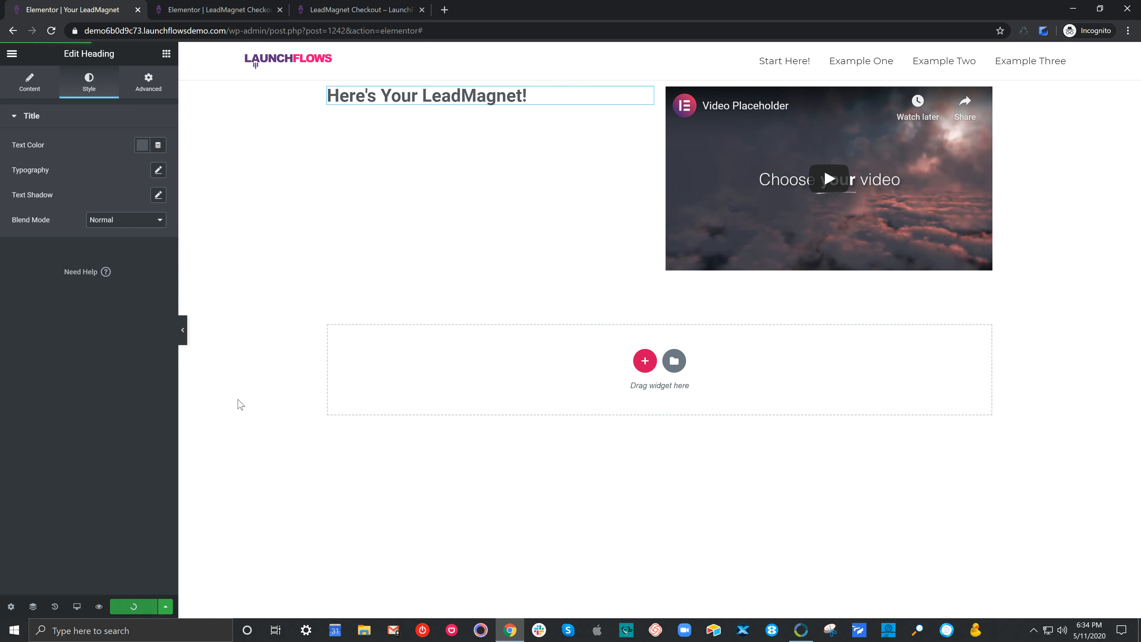
pyautogui.click(12, 54)
pyautogui.click(77, 367)
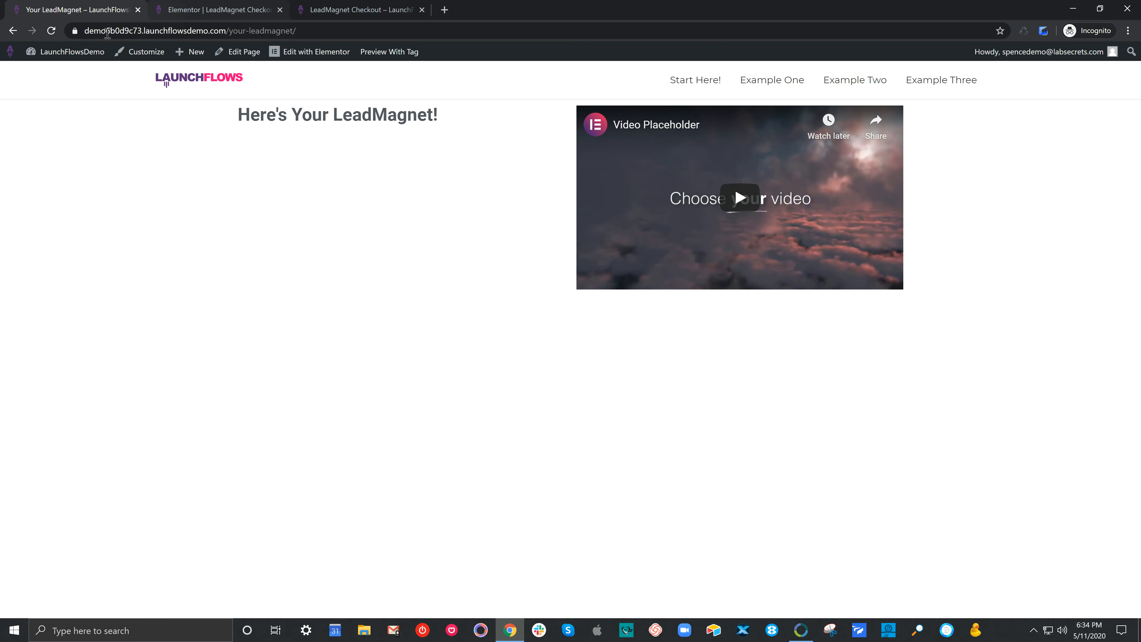
# Step: Return to the site dashboard and open LeadMagnet Product from the product list for editing
pyautogui.moveTo(70, 51)
pyautogui.click(63, 74)
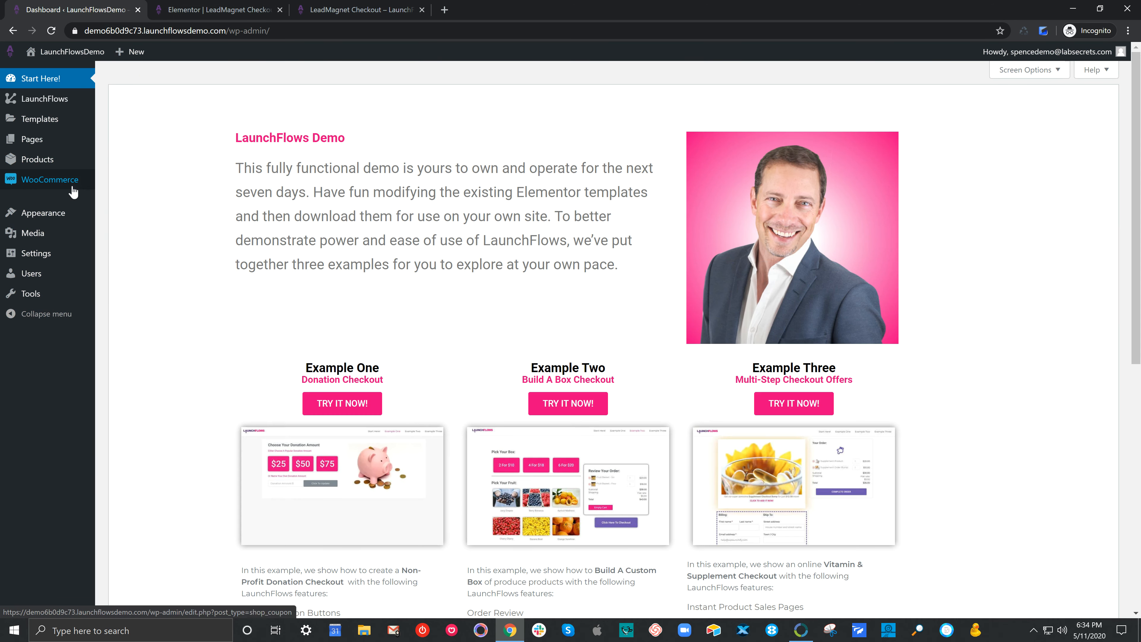
pyautogui.moveTo(49, 160)
pyautogui.click(118, 163)
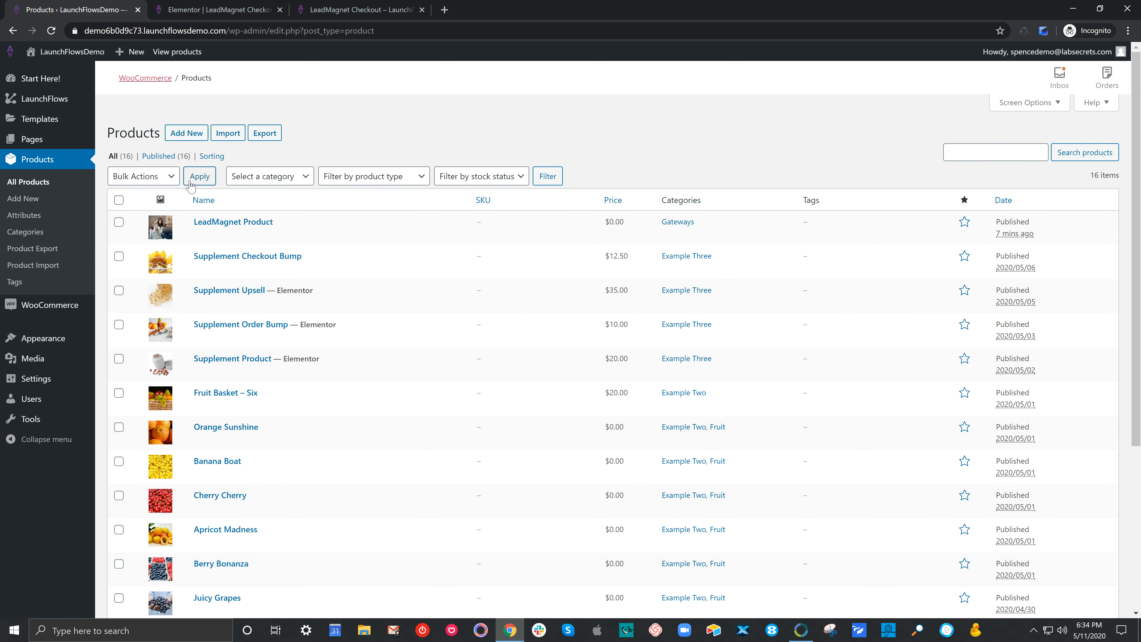
pyautogui.moveTo(211, 230)
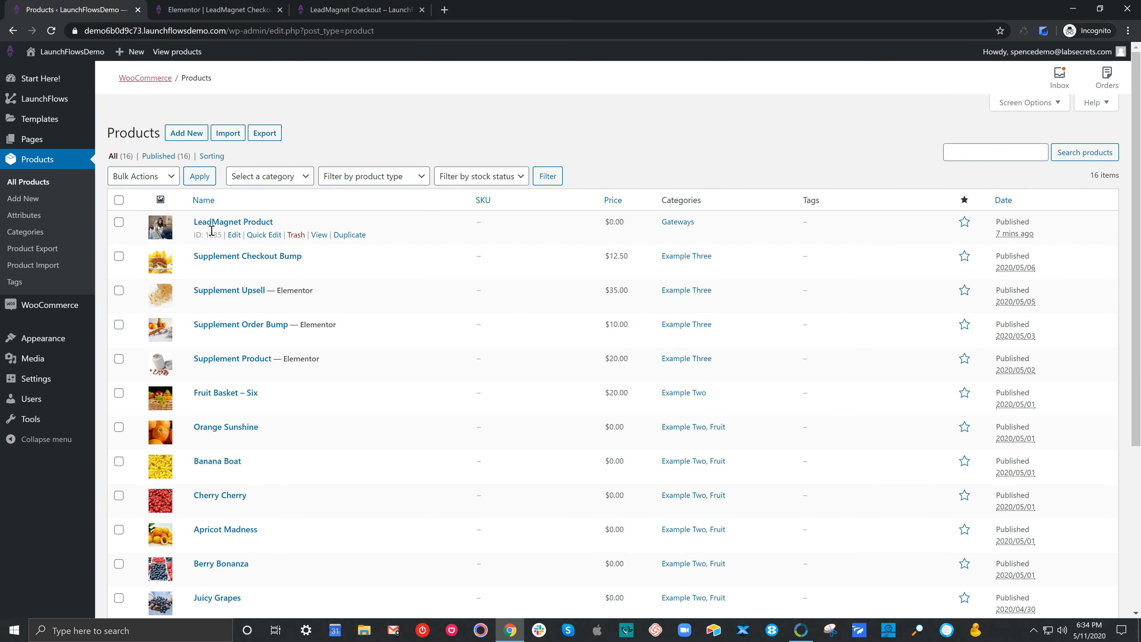
pyautogui.click(235, 235)
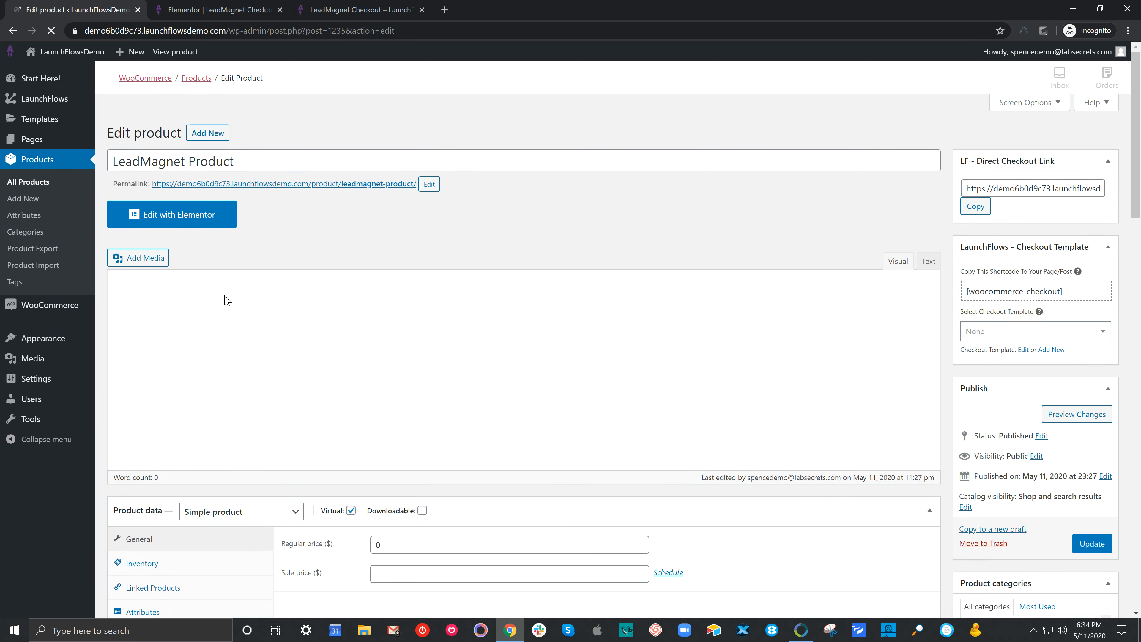
# Step: Set the product's LaunchFlows thank you page to Your LeadMagnet and update the product
pyautogui.scroll(-3, 225, 297)
pyautogui.scroll(-2, 225, 297)
pyautogui.click(147, 398)
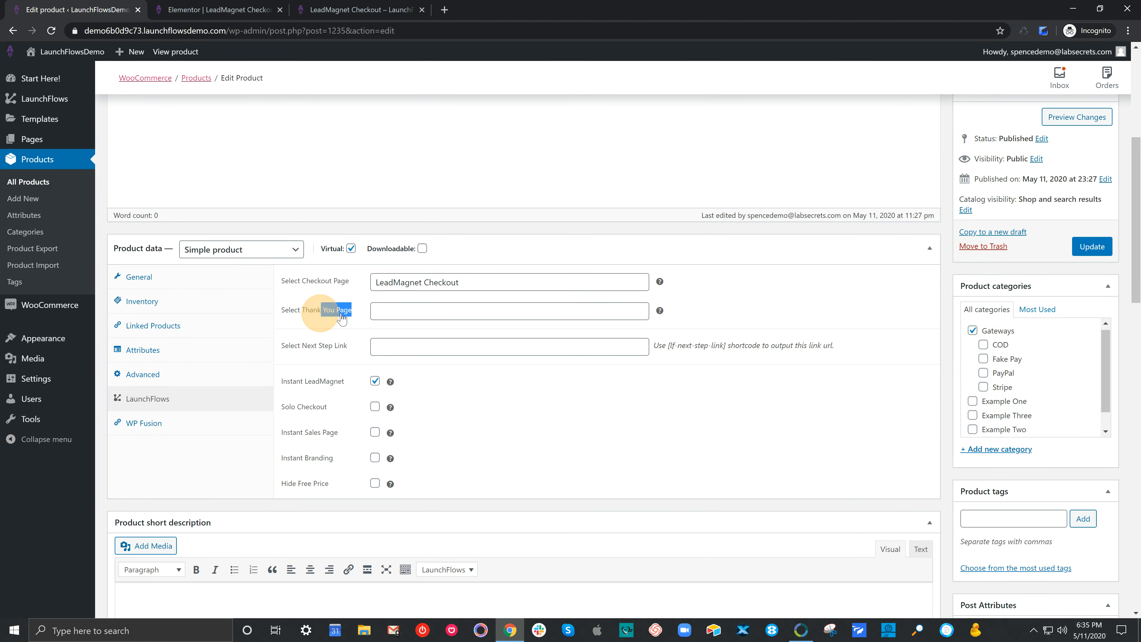
pyautogui.click(399, 311)
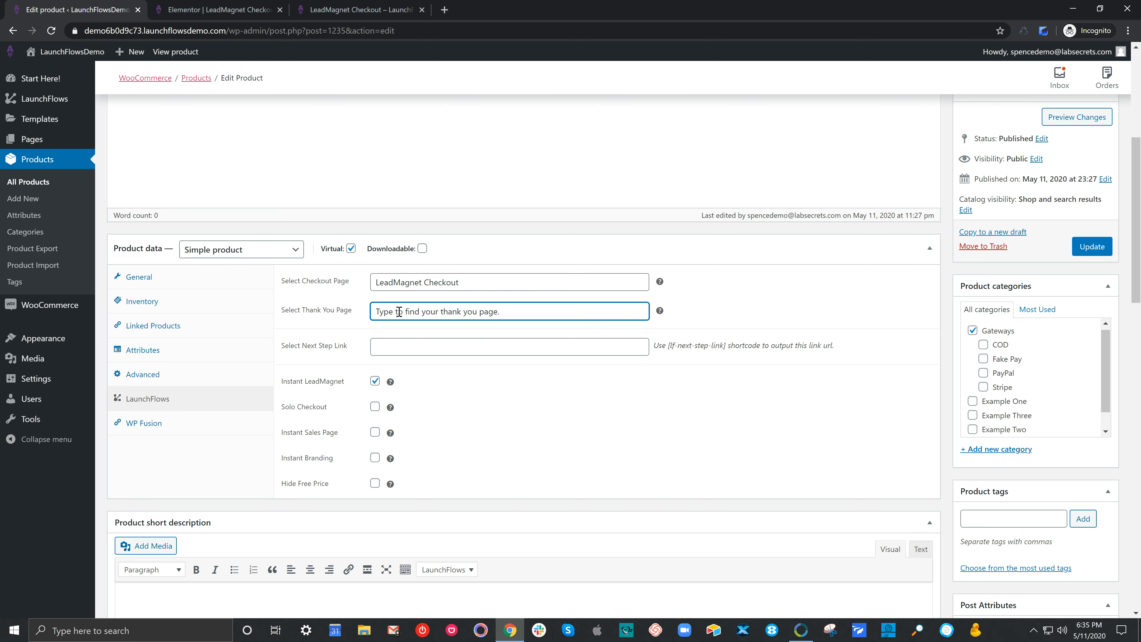
pyautogui.write('lead')
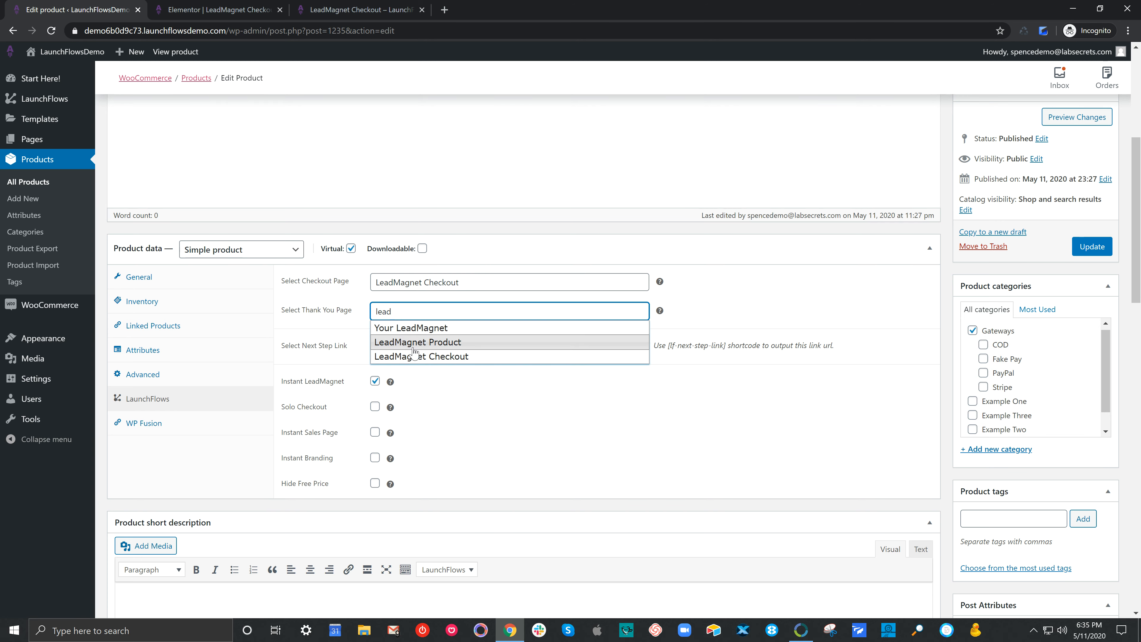
pyautogui.click(408, 327)
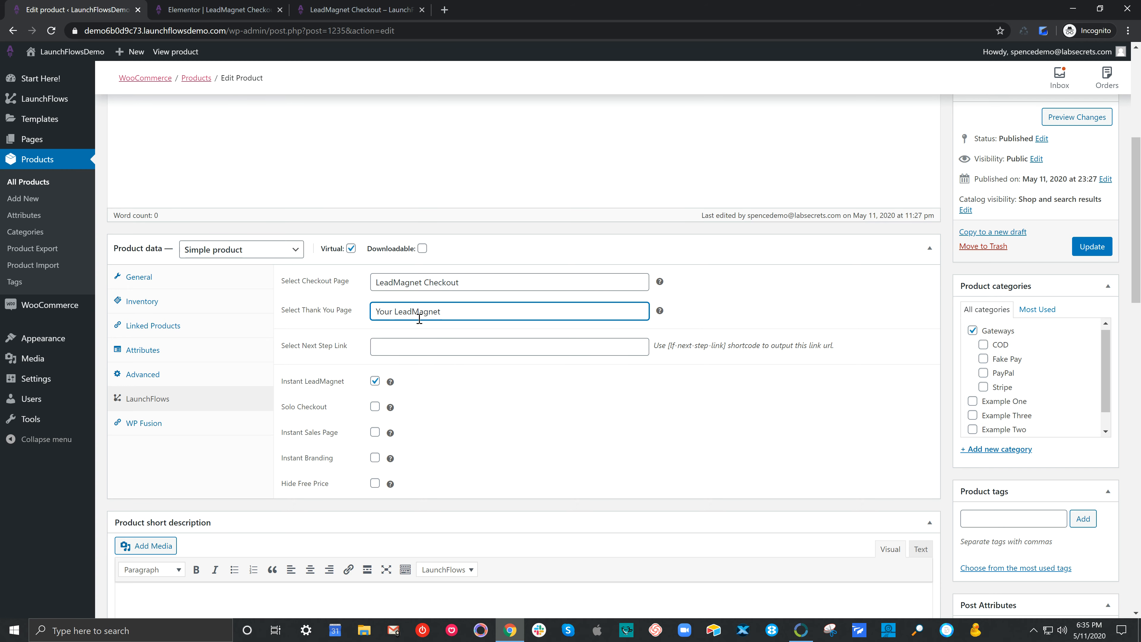
pyautogui.click(1093, 251)
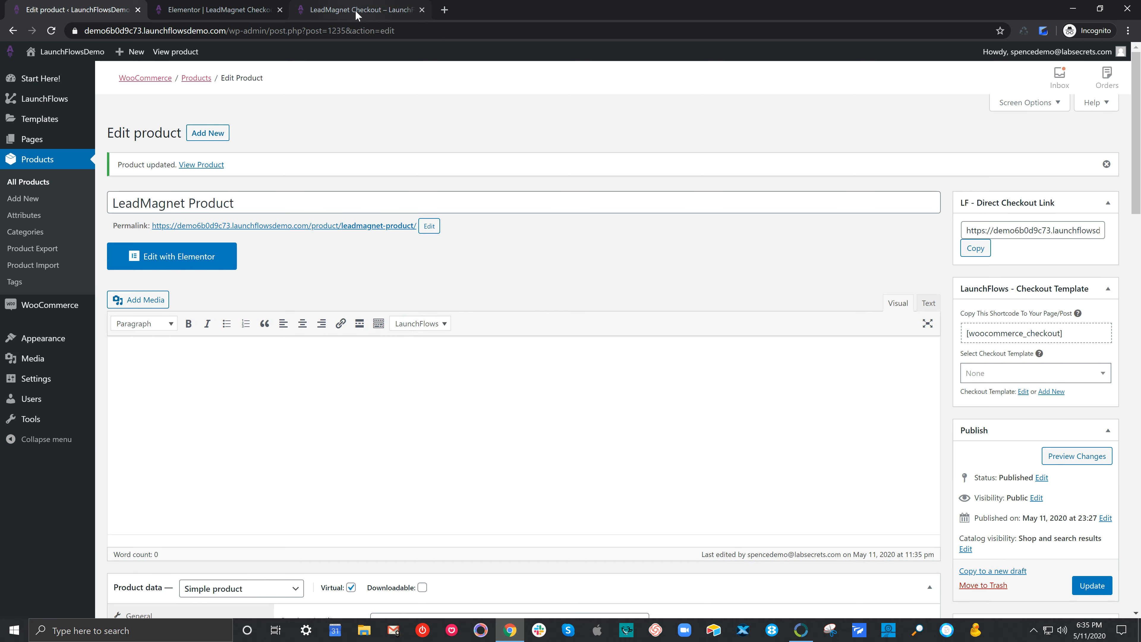
# Step: Switch to the LeadMagnet Checkout preview, reload it, and open the page's address without the preview parameters
pyautogui.click(358, 9)
pyautogui.click(52, 31)
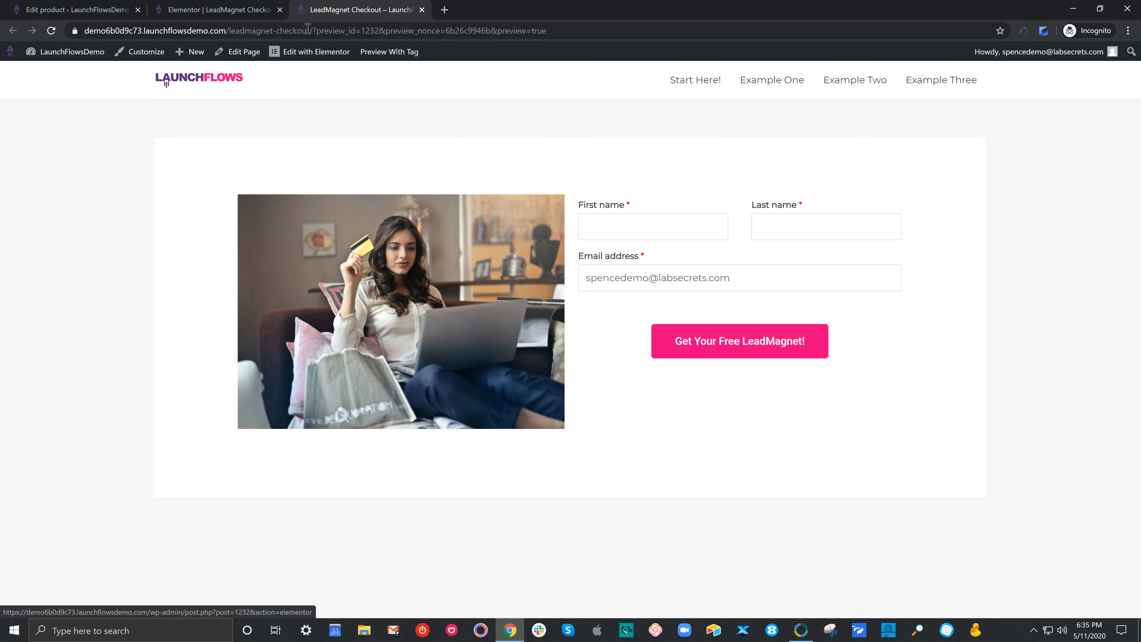
pyautogui.moveTo(310, 31); pyautogui.dragTo(574, 66)
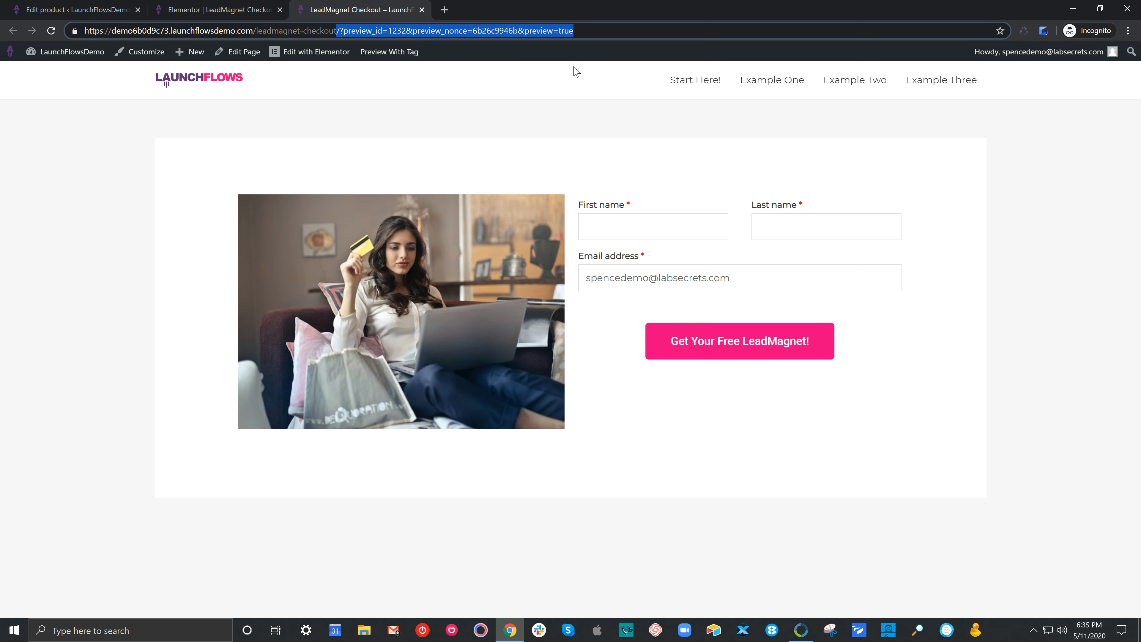
pyautogui.press('BackSpace')
pyautogui.press('Return')
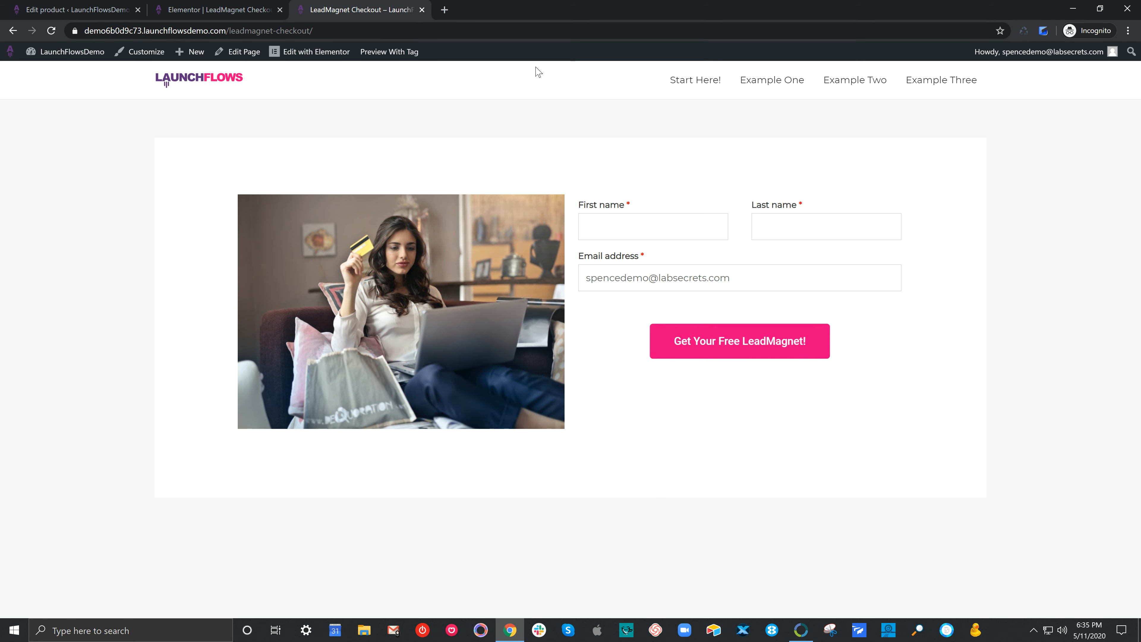
# Step: Enter a first and last name in the checkout form, keep the prefilled email, and submit with "Get Your Free LeadMagnet!"
pyautogui.click(627, 235)
pyautogui.write('B')
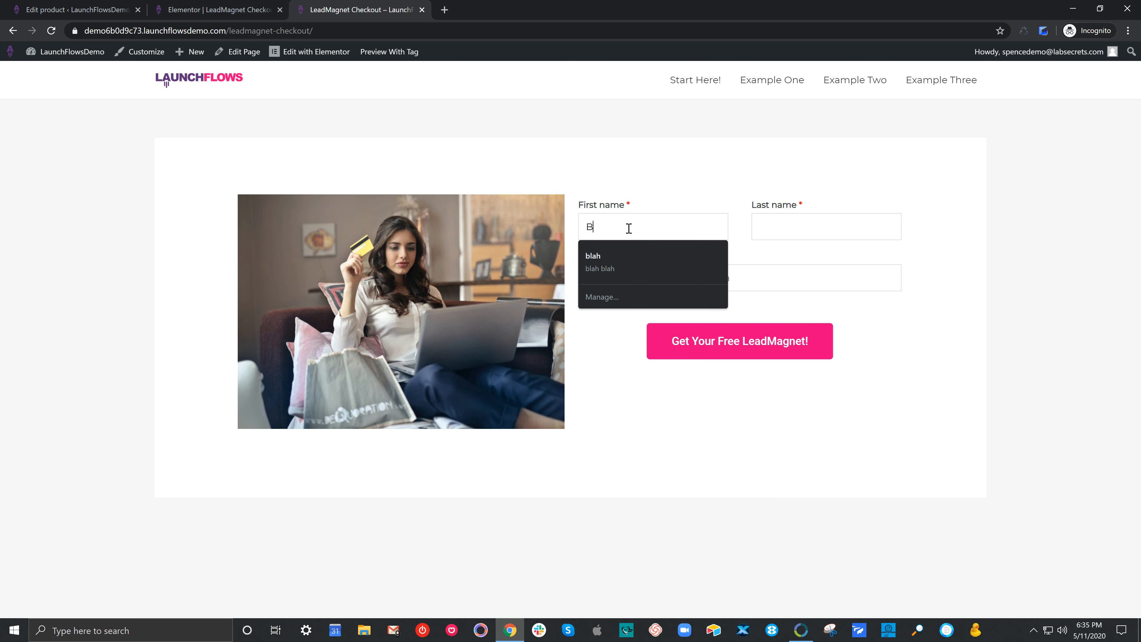
pyautogui.write('ob')
pyautogui.press('Tab')
pyautogui.write('S')
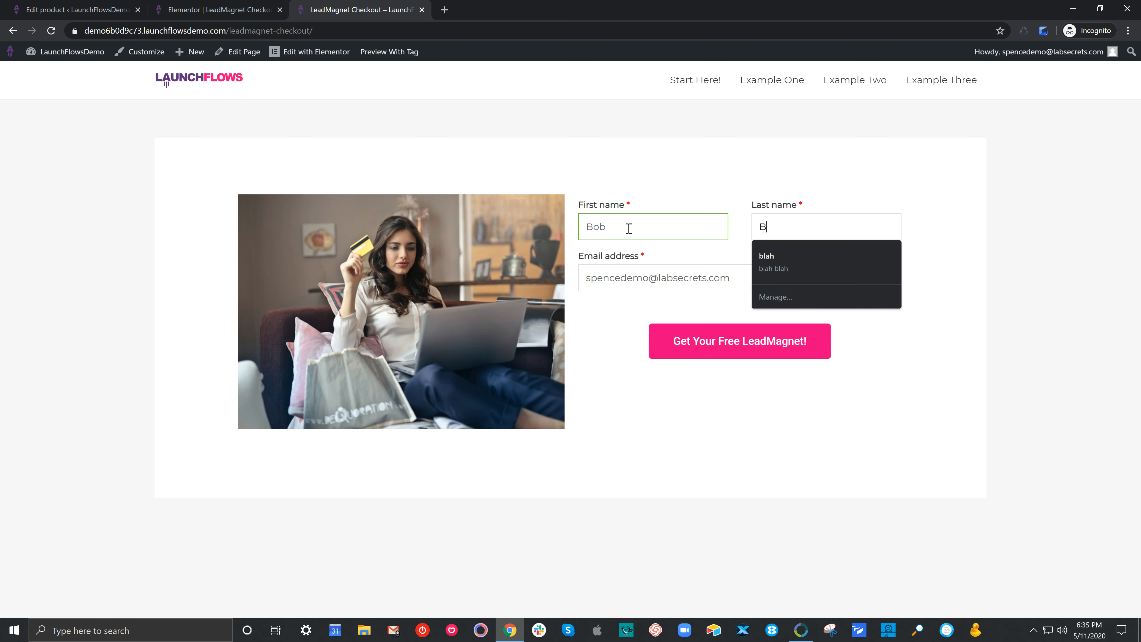
pyautogui.write('mith')
pyautogui.press('Tab')
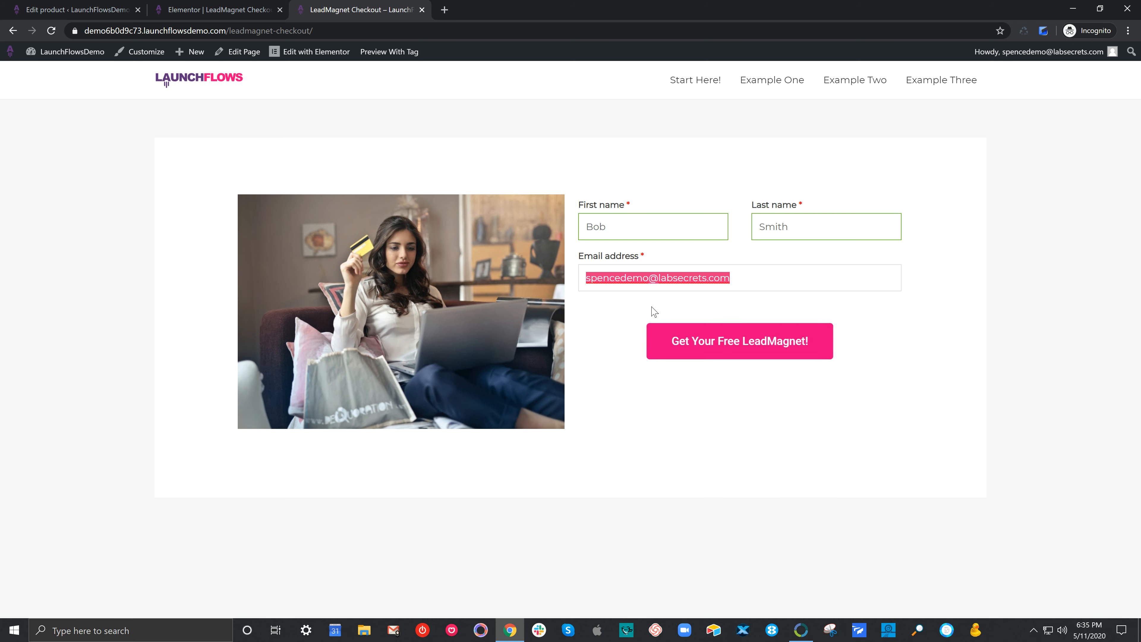
pyautogui.click(737, 344)
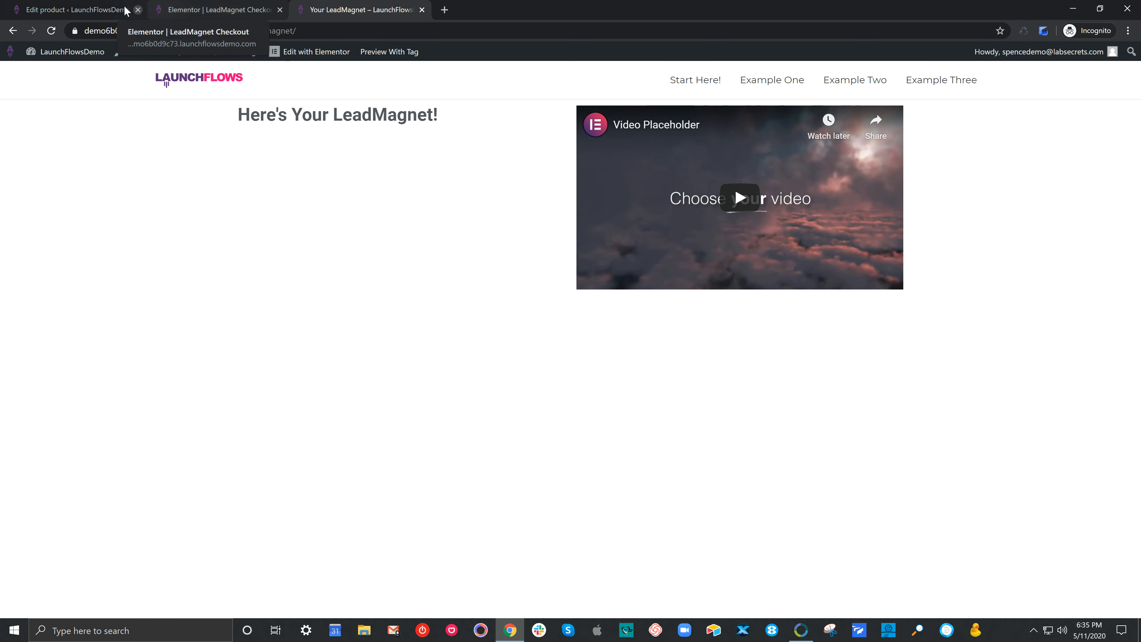
# Step: Go back to editing LeadMagnet Product and change its LaunchFlows thank you page to Example One Thank You
pyautogui.click(106, 11)
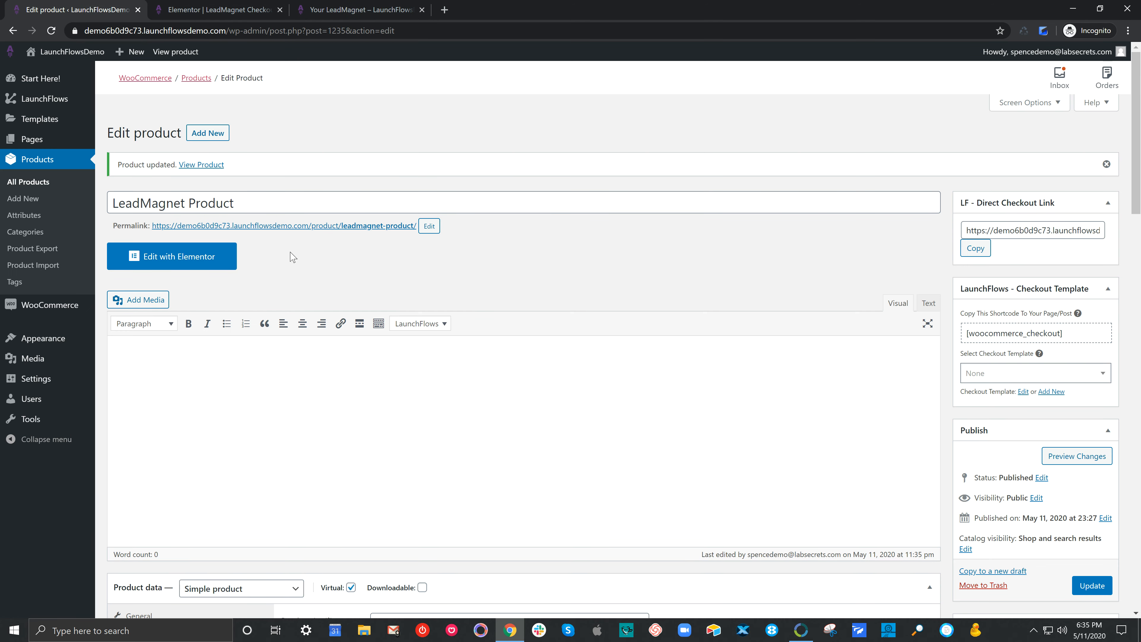
pyautogui.scroll(-6, 293, 257)
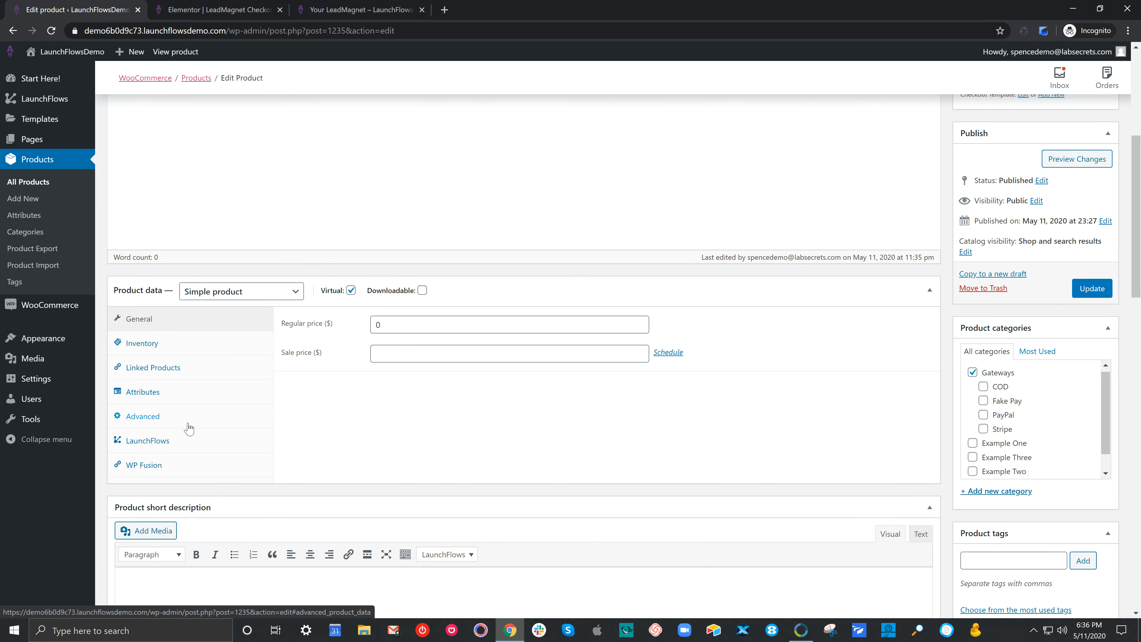
pyautogui.click(179, 444)
pyautogui.moveTo(451, 355); pyautogui.dragTo(352, 351)
pyautogui.write('thank')
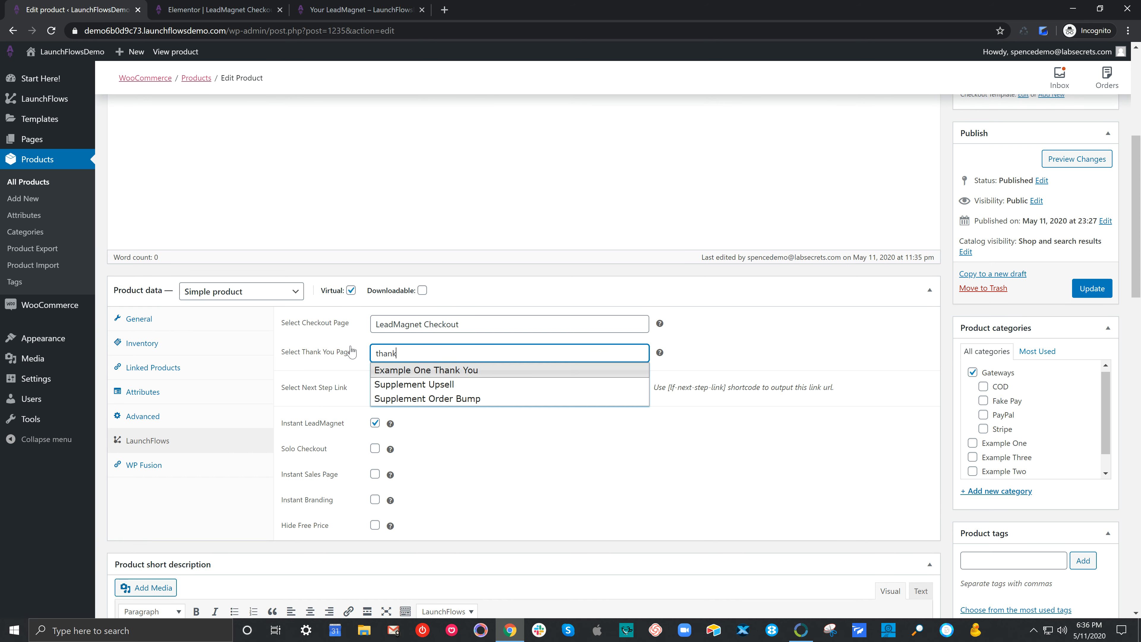
pyautogui.click(404, 371)
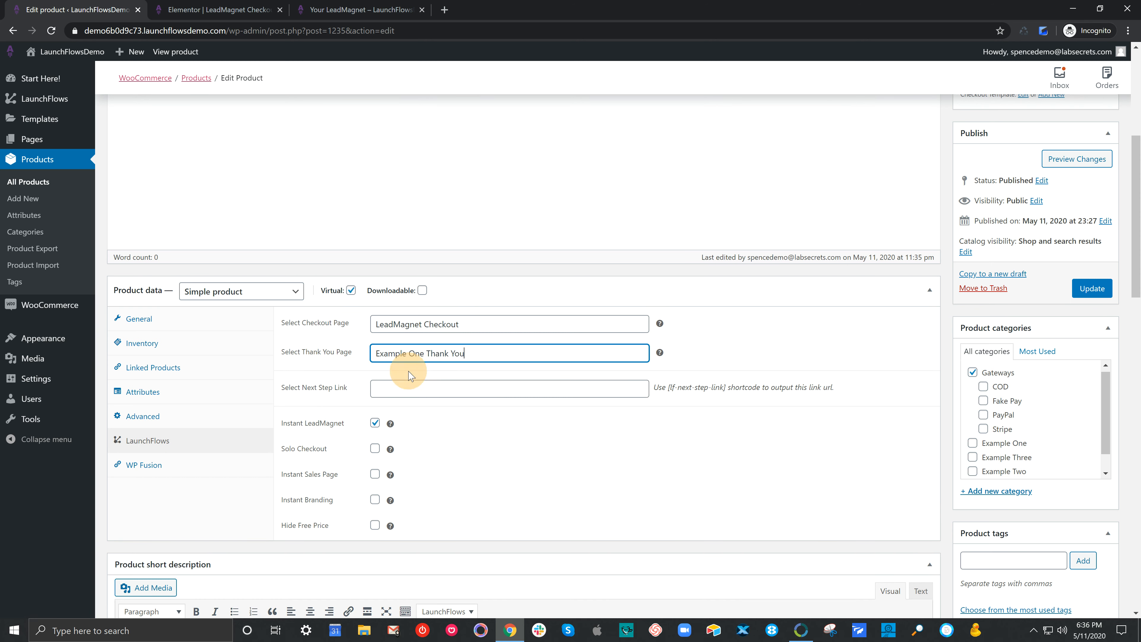
# Step: Set LeadMagnet Product's LaunchFlows next step link to Your LeadMagnet
pyautogui.moveTo(352, 390); pyautogui.dragTo(276, 390)
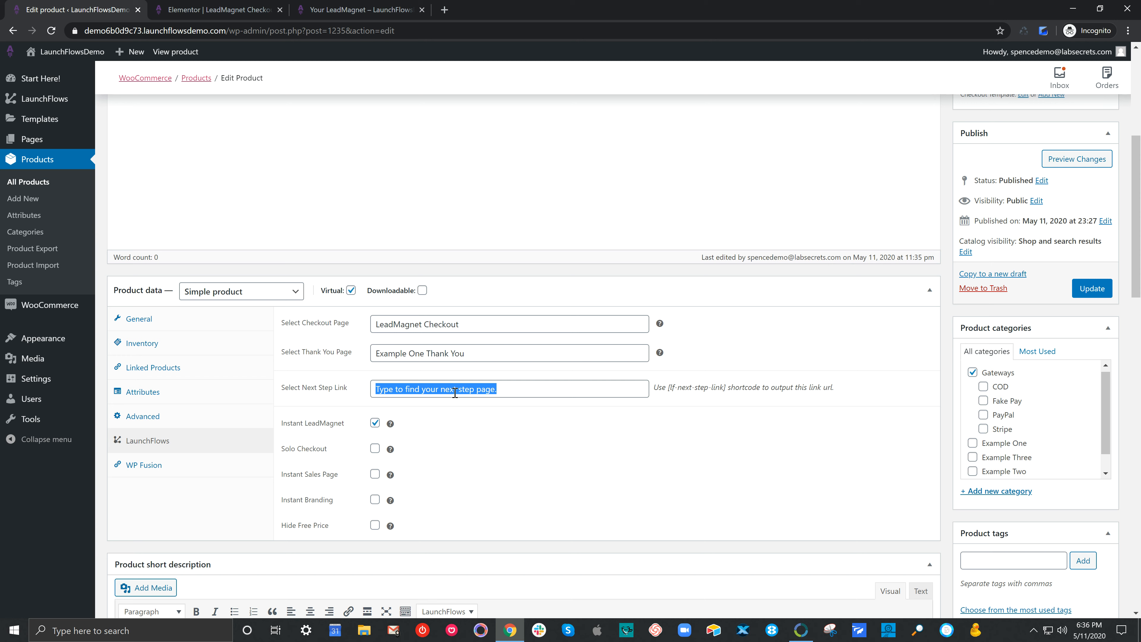
pyautogui.click(513, 388)
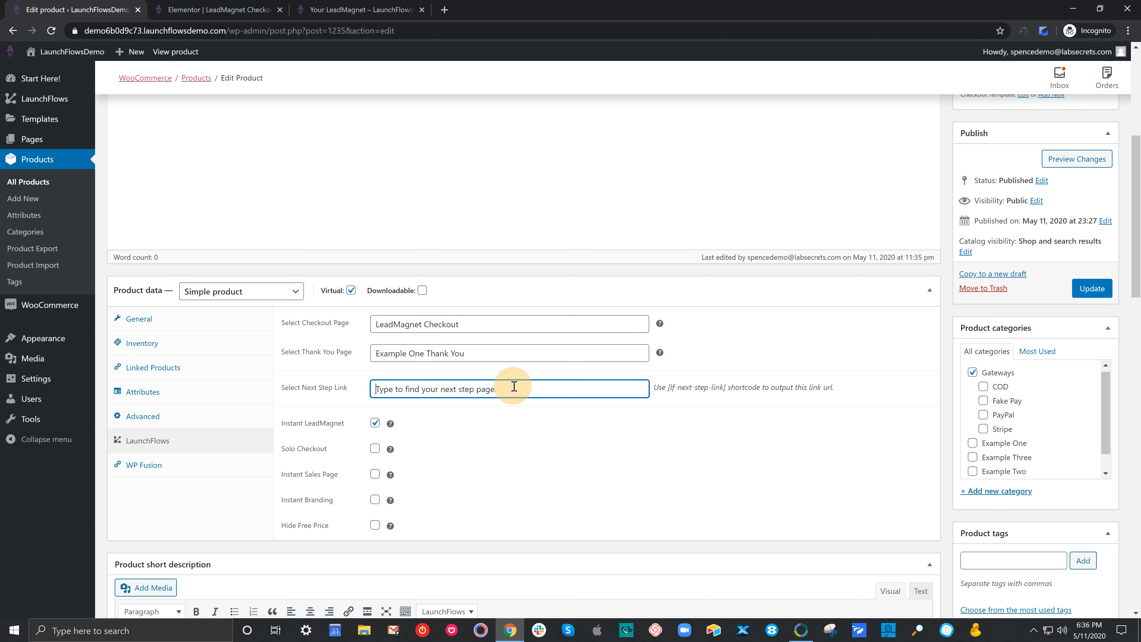
pyautogui.write('lead')
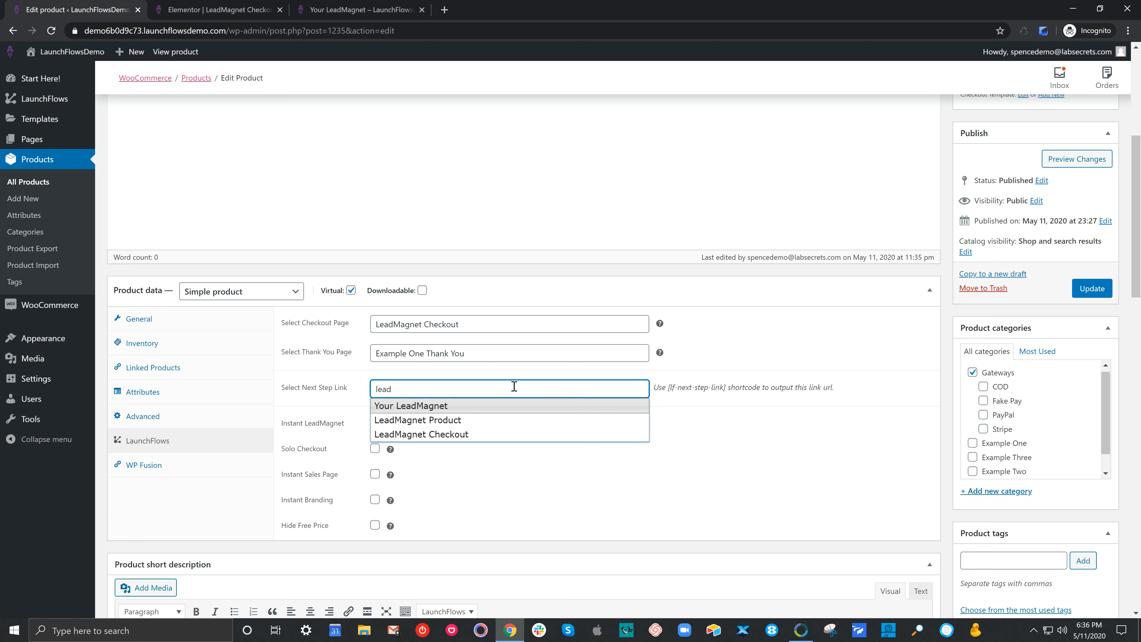
pyautogui.click(441, 407)
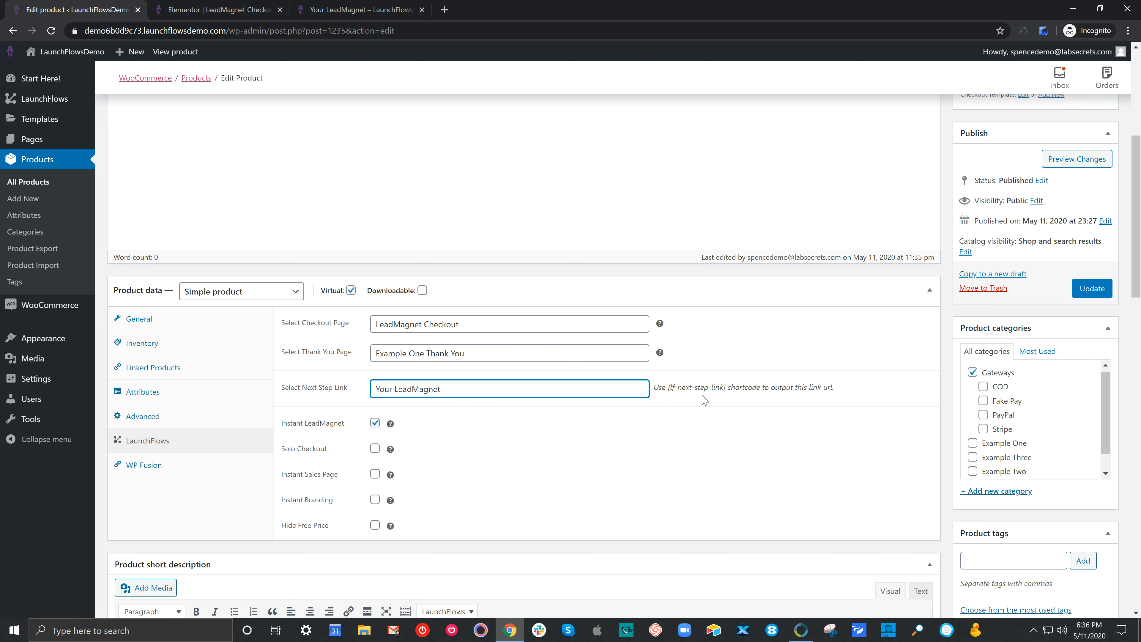
# Step: Copy the [lf-next-step-link] shortcode from the next step setting's hint and update the product
pyautogui.moveTo(668, 389); pyautogui.dragTo(727, 390)
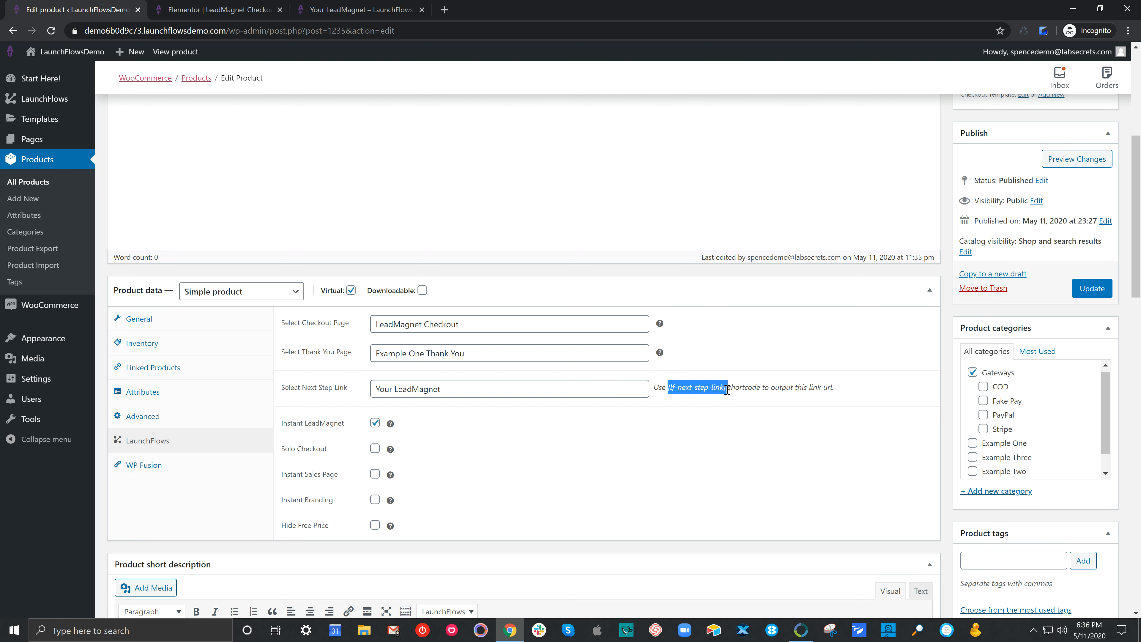
pyautogui.rightClick(728, 390)
pyautogui.click(746, 395)
pyautogui.click(1088, 290)
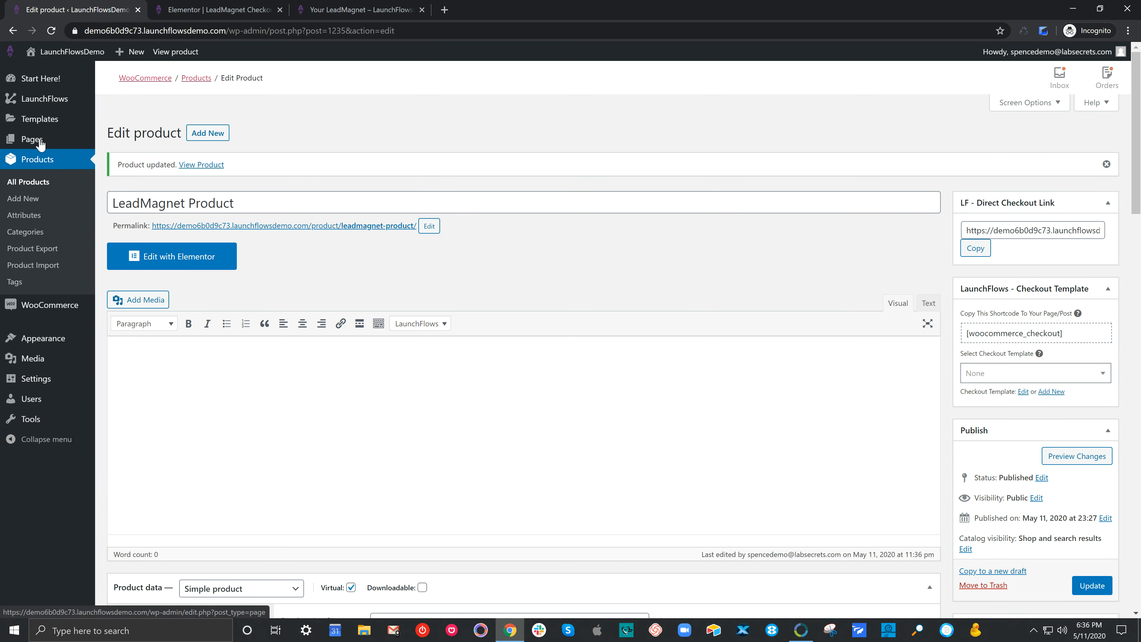
# Step: Filter the site's pages by the Thank You Pages category and open Example One Thank You in Elementor
pyautogui.moveTo(32, 139)
pyautogui.click(116, 144)
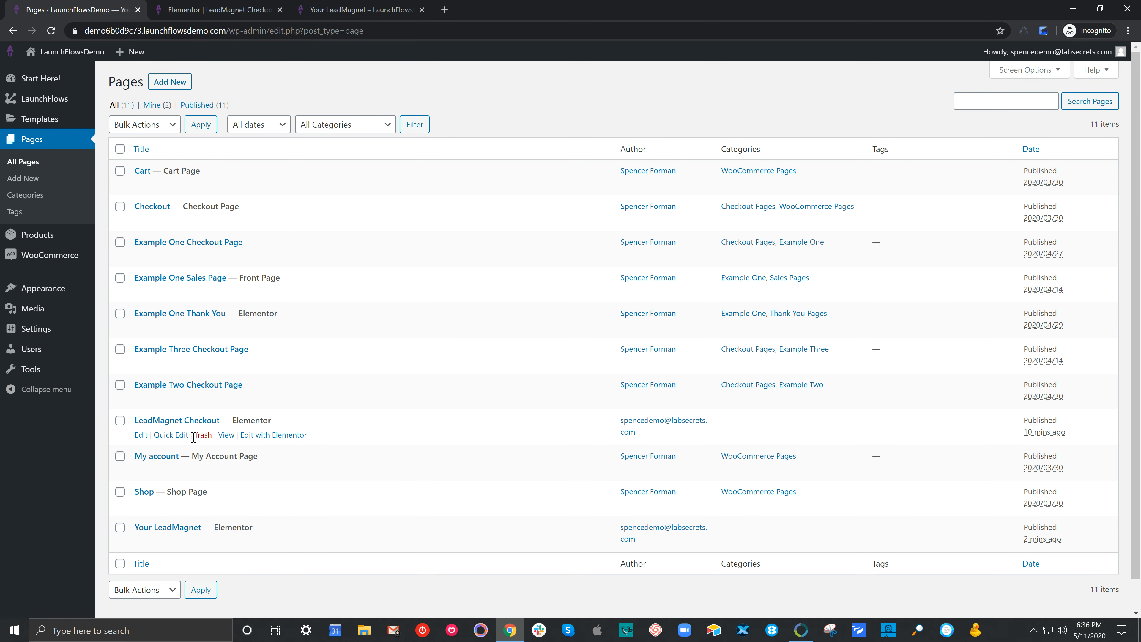
pyautogui.click(332, 130)
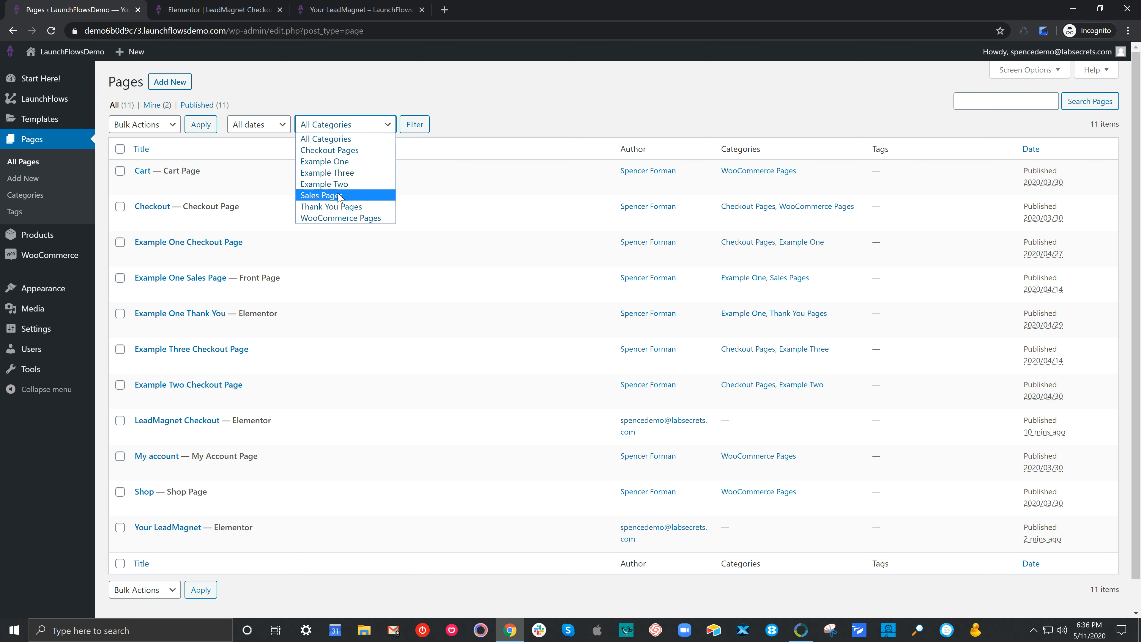
pyautogui.click(340, 205)
pyautogui.click(426, 126)
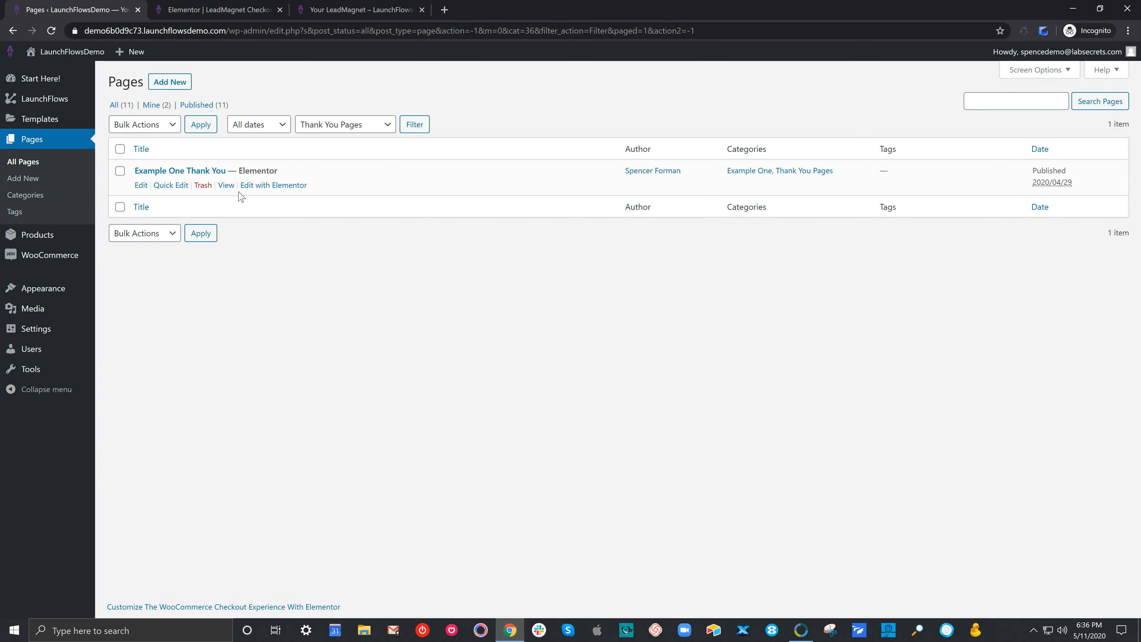
pyautogui.click(255, 185)
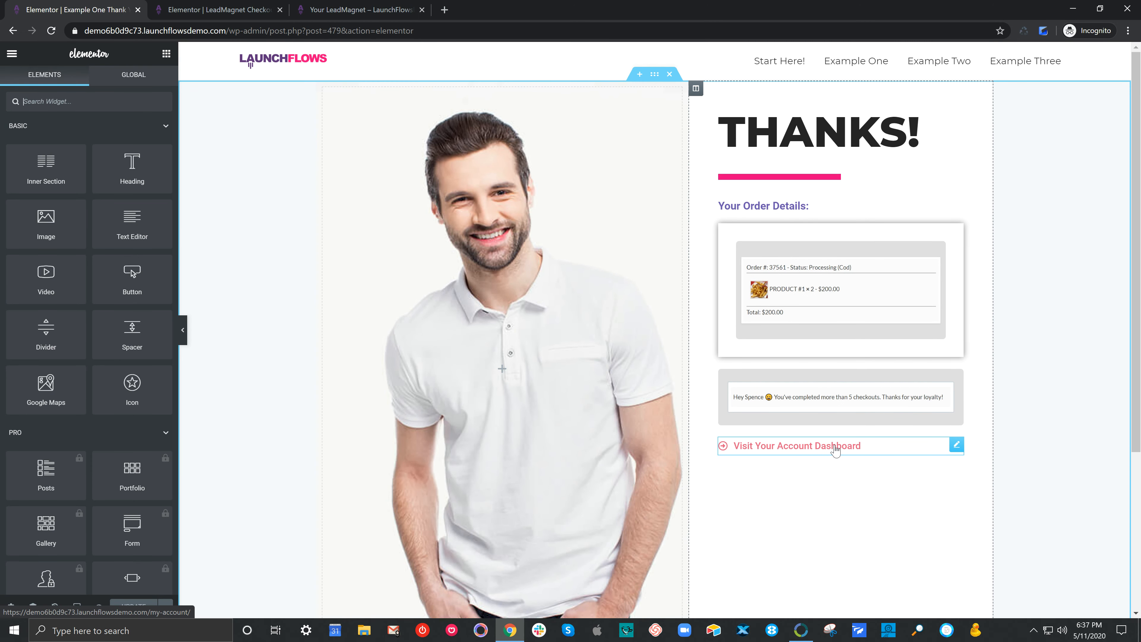
# Step: Duplicate the account dashboard button, giving the upper one the text "Get Your LeadMagnet Now!" and the link [lf-next-step-link]
pyautogui.rightClick(957, 443)
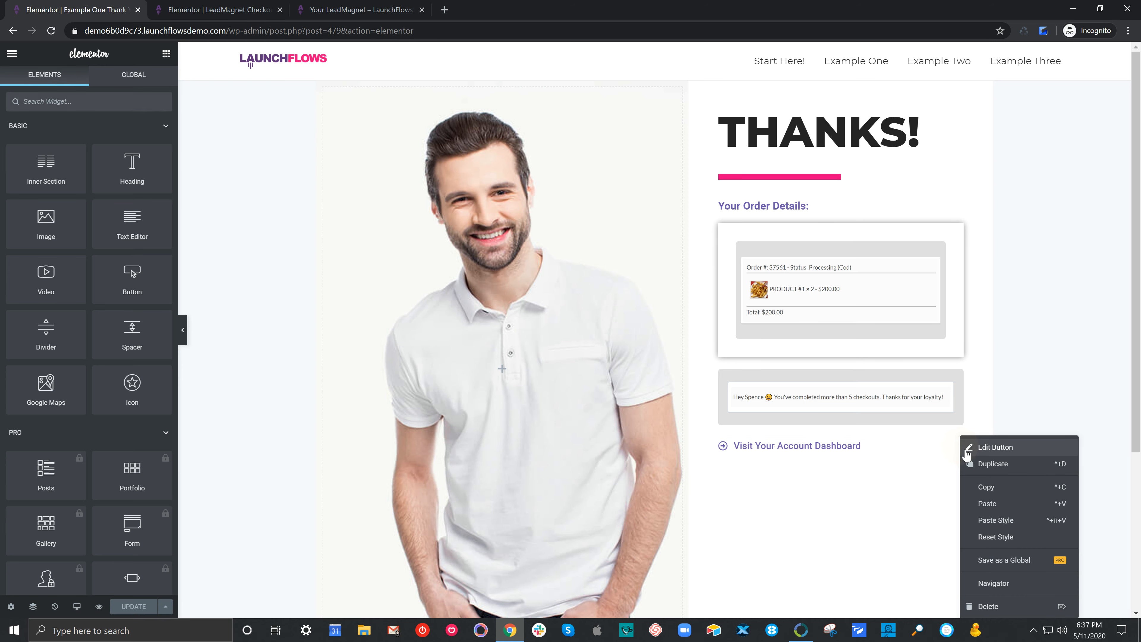
pyautogui.click(974, 464)
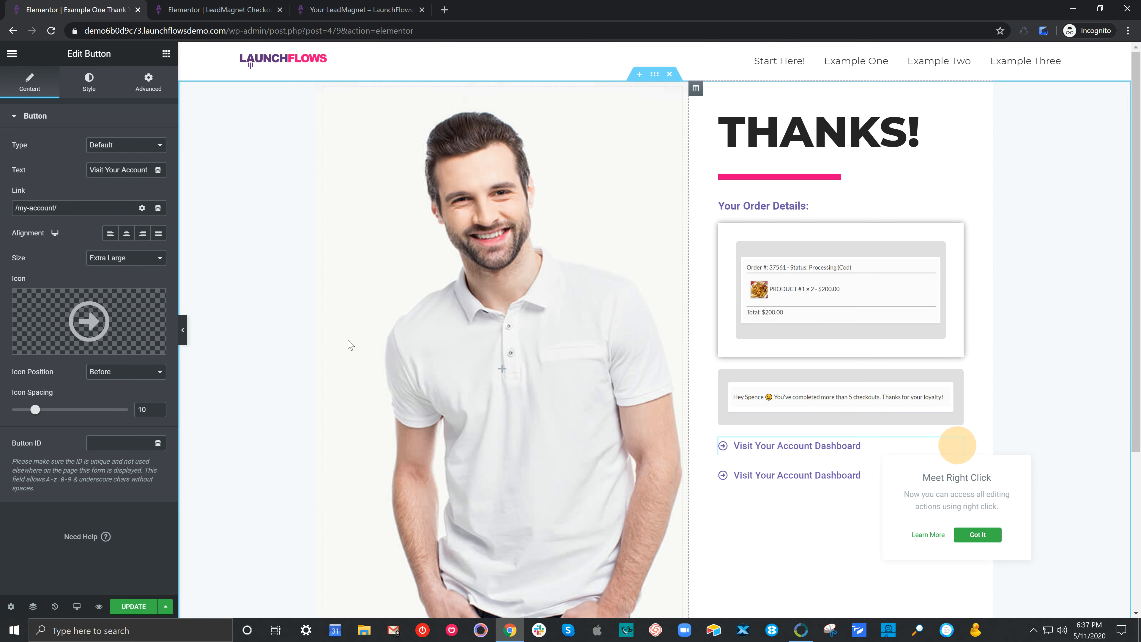
pyautogui.click(142, 169)
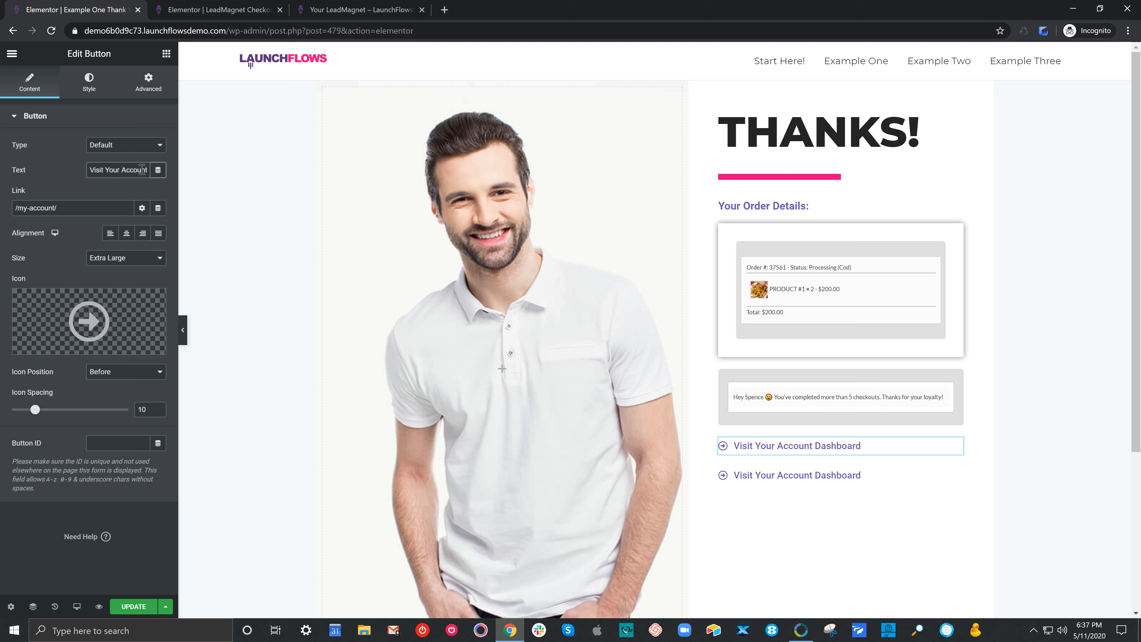
pyautogui.hotkey('ctrl', 'a')
pyautogui.write('Ge')
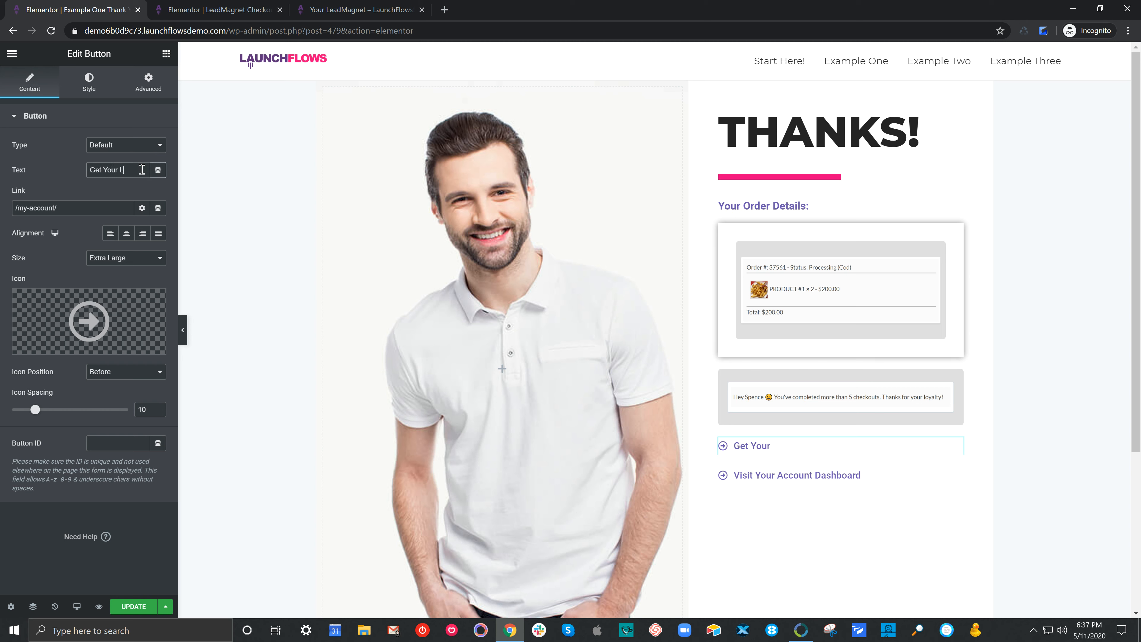
pyautogui.write('t Your LeadMagne')
pyautogui.press('BackSpace')
pyautogui.press('BackSpace')
pyautogui.press('BackSpace')
pyautogui.press('BackSpace')
pyautogui.write('agnet Now!')
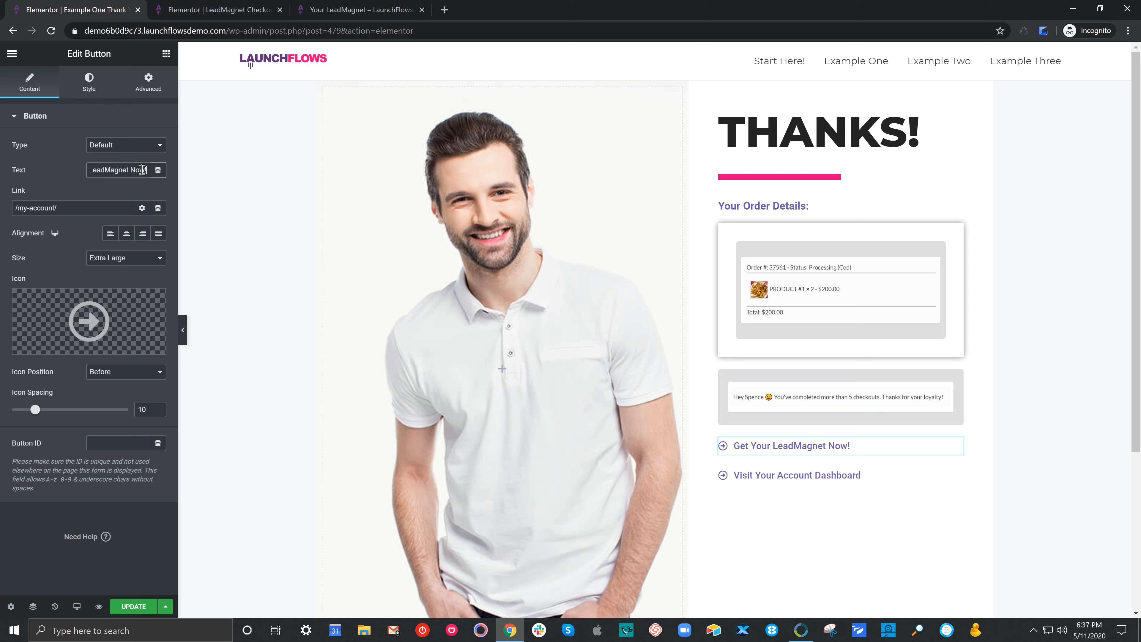
pyautogui.moveTo(57, 208); pyautogui.dragTo(13, 206)
pyautogui.write('[lf-next-step-link]')
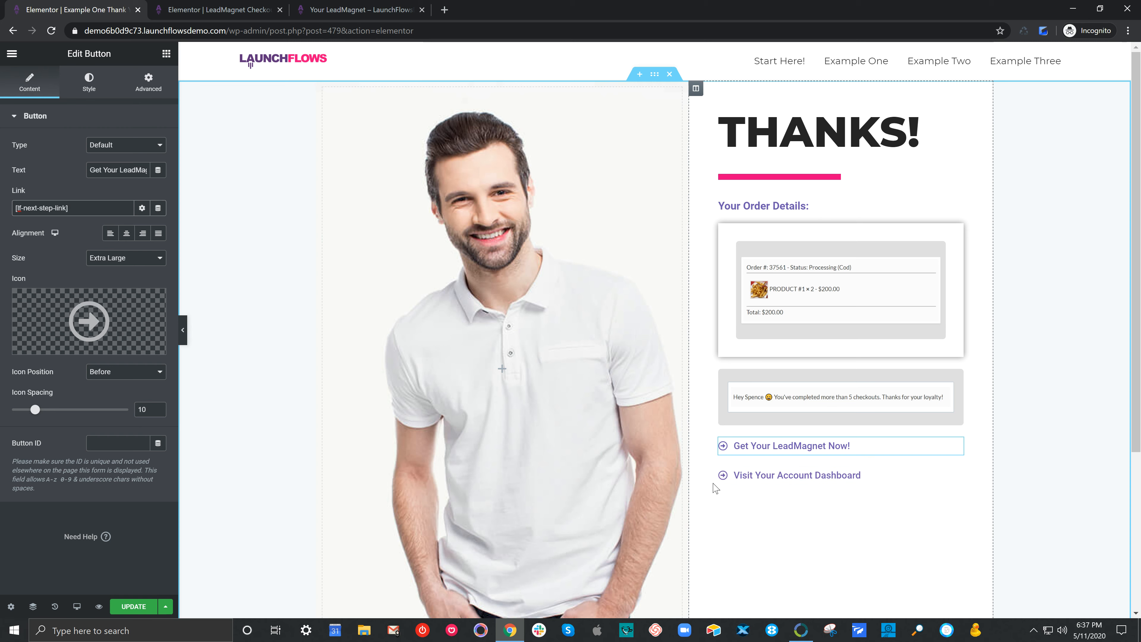
# Step: Change the "Get Your LeadMagnet Now!" button's text color to the preset pink and update the page
pyautogui.click(89, 82)
pyautogui.click(142, 221)
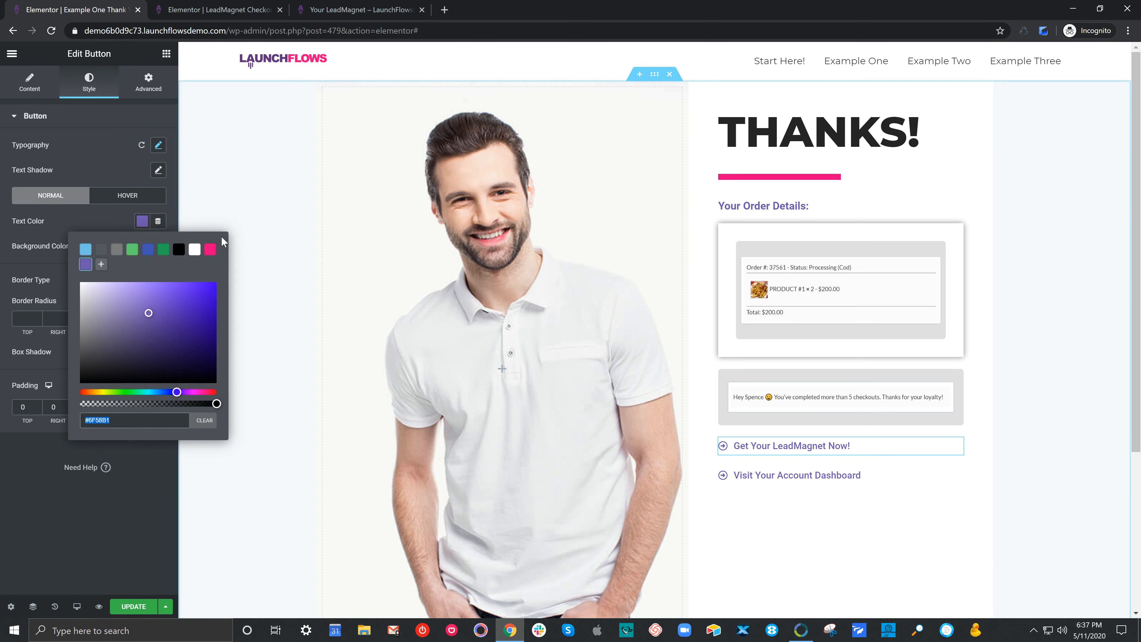
pyautogui.click(210, 249)
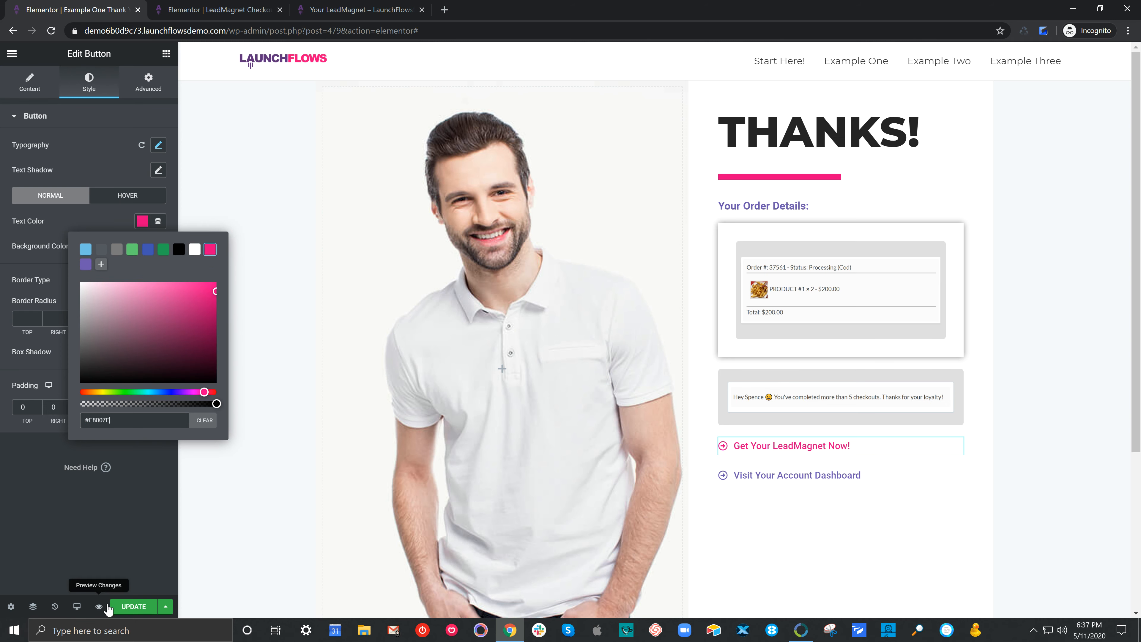
pyautogui.click(133, 607)
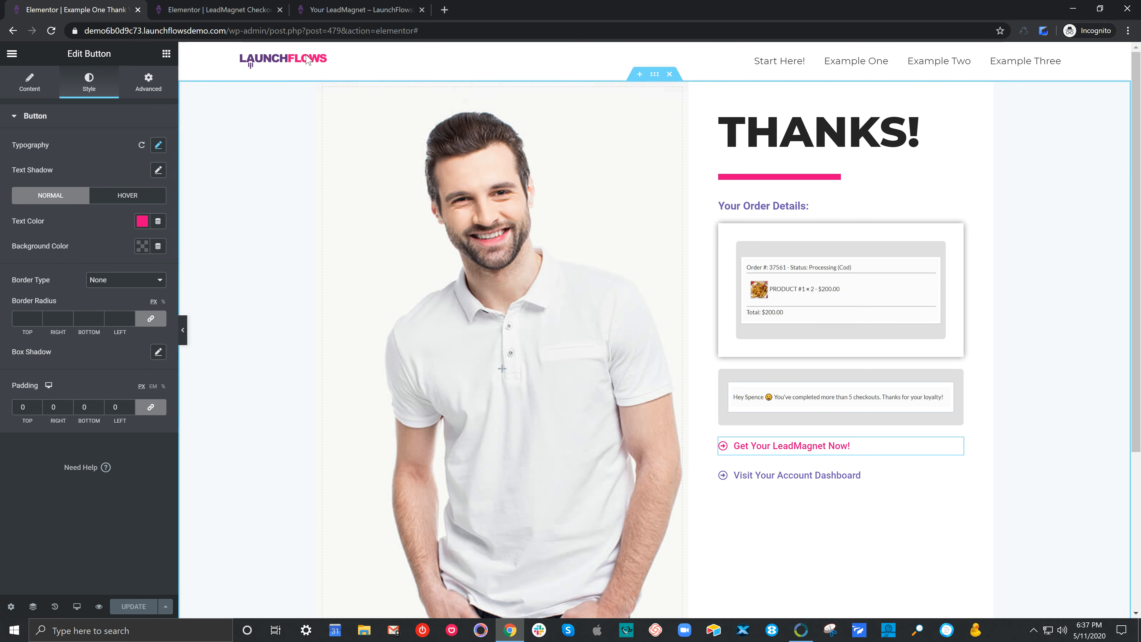
# Step: Go back from Your LeadMagnet to LeadMagnet Checkout, open its address without the preview parameters, and review the checkout form
pyautogui.click(375, 11)
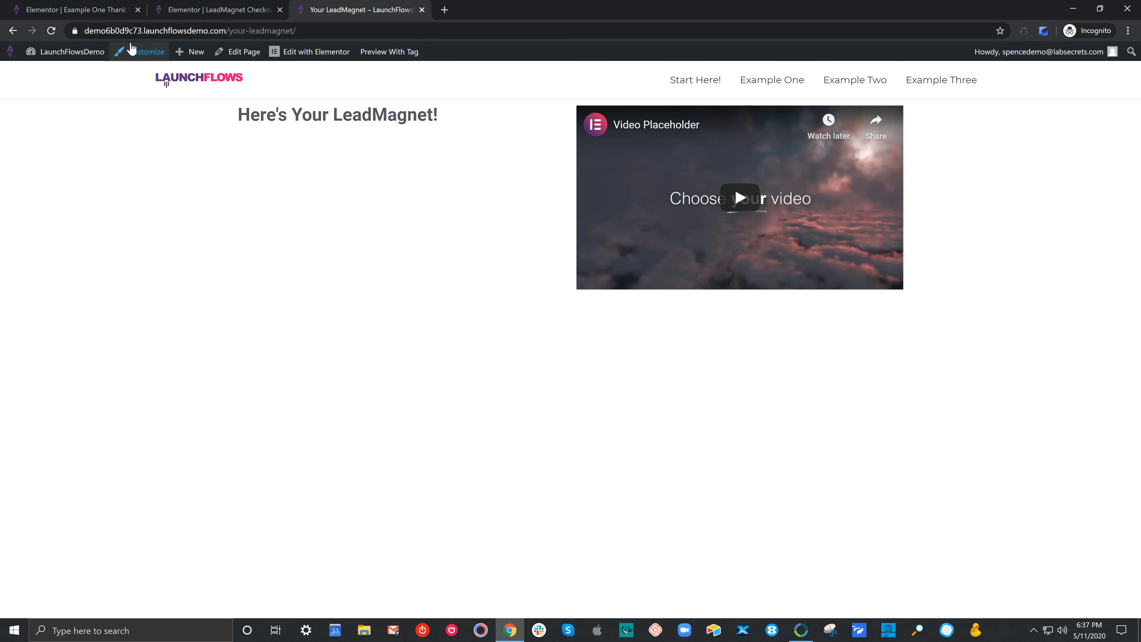
pyautogui.click(11, 32)
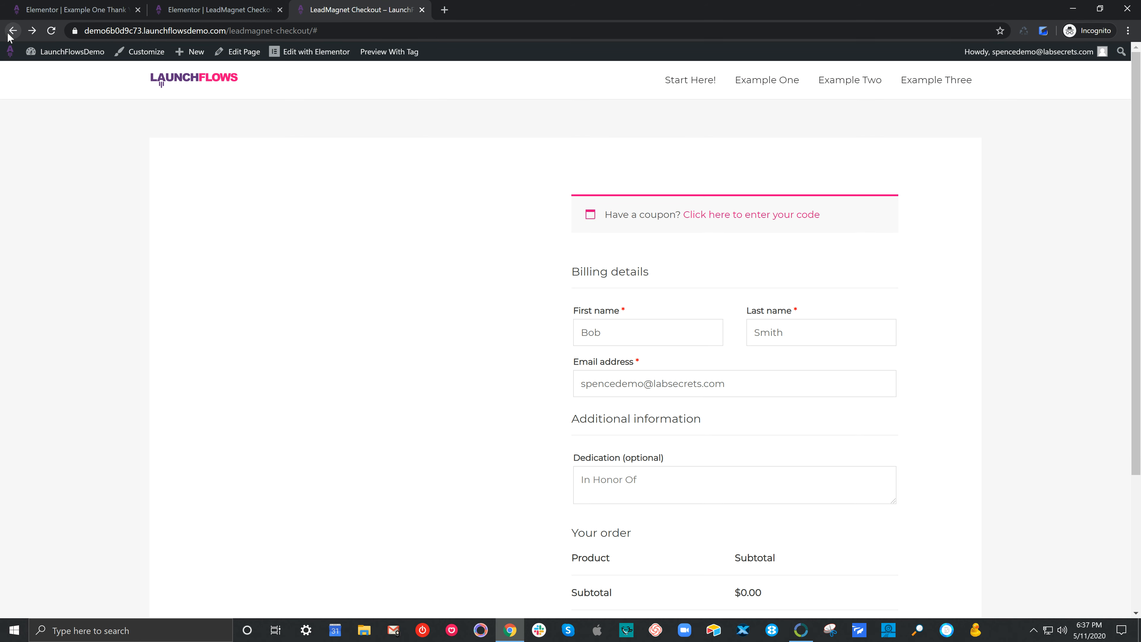
pyautogui.click(8, 34)
pyautogui.click(8, 34)
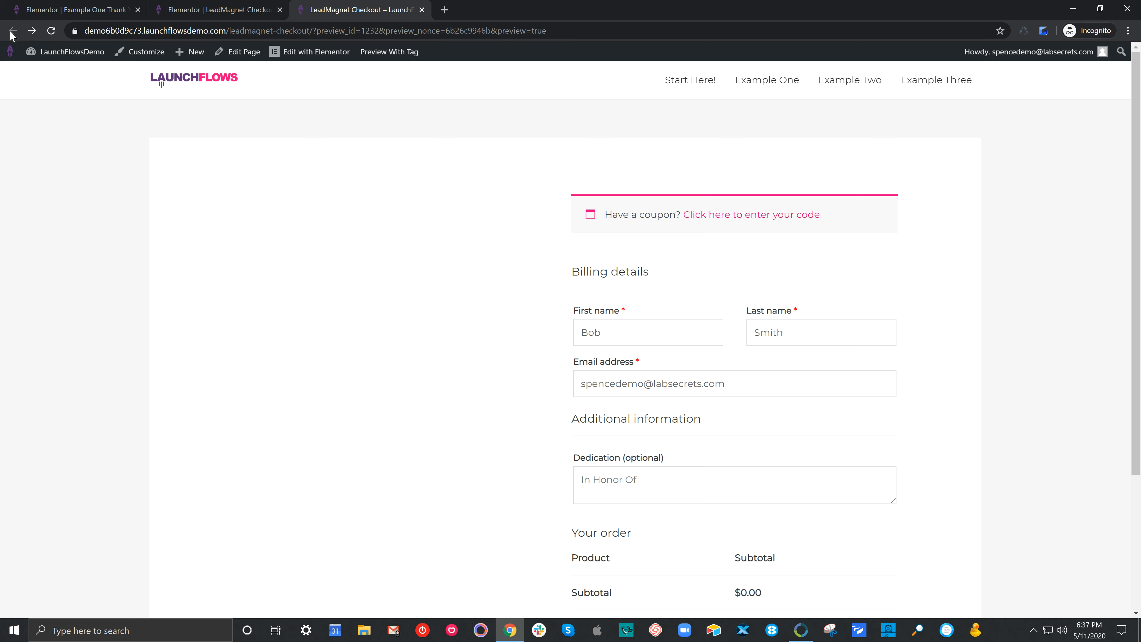
pyautogui.moveTo(311, 31); pyautogui.dragTo(535, 49)
pyautogui.press('BackSpace')
pyautogui.press('Delete')
pyautogui.press('Delete')
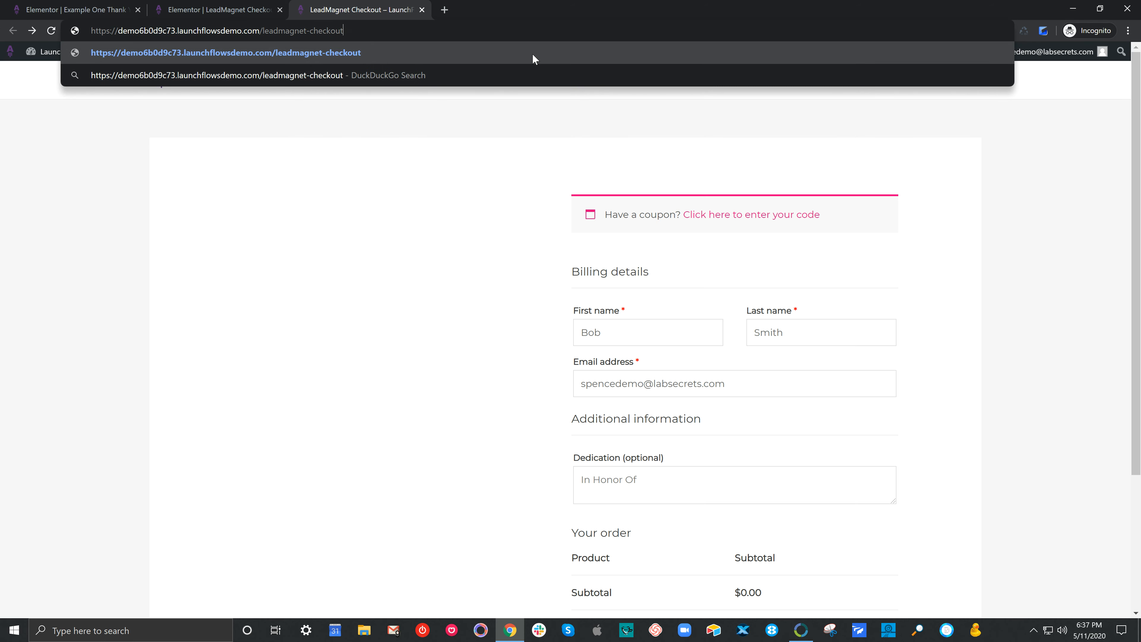
pyautogui.press('Return')
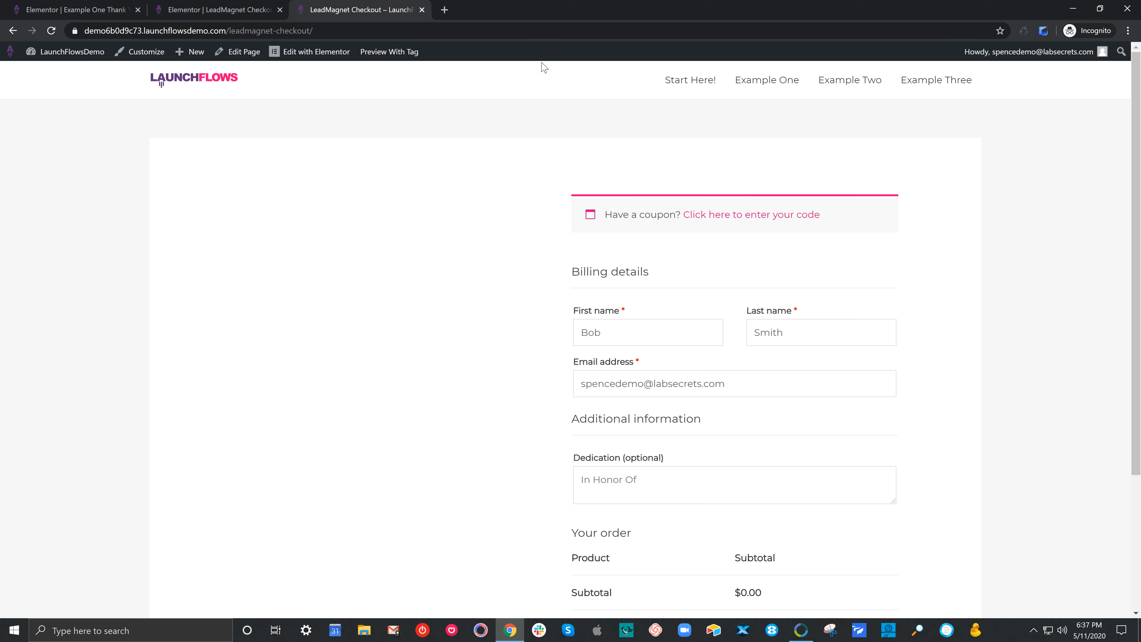
pyautogui.scroll(-4, 690, 265)
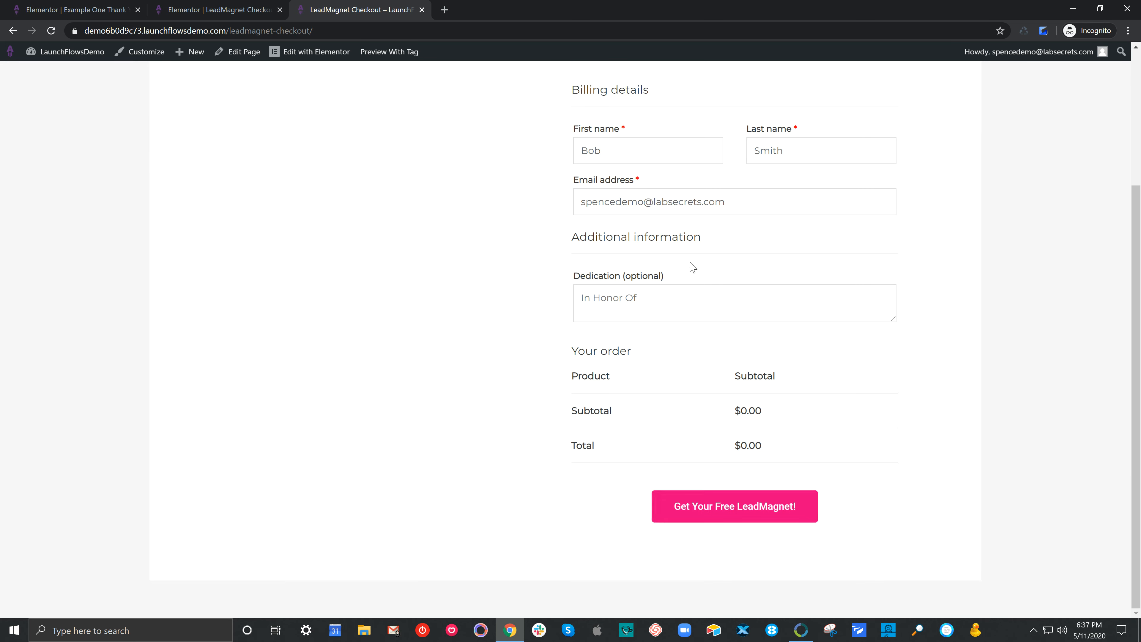
pyautogui.scroll(4, 683, 309)
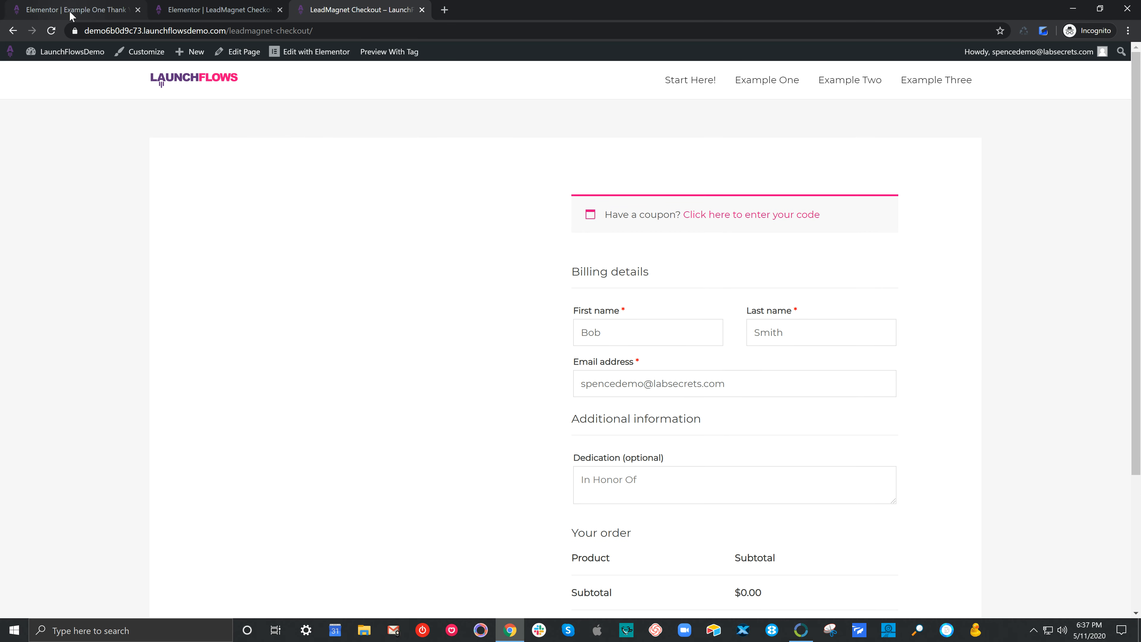
# Step: Open the WordPress dashboard in a new tab and open LeadMagnet Product from the product list for editing
pyautogui.click(80, 6)
pyautogui.click(197, 10)
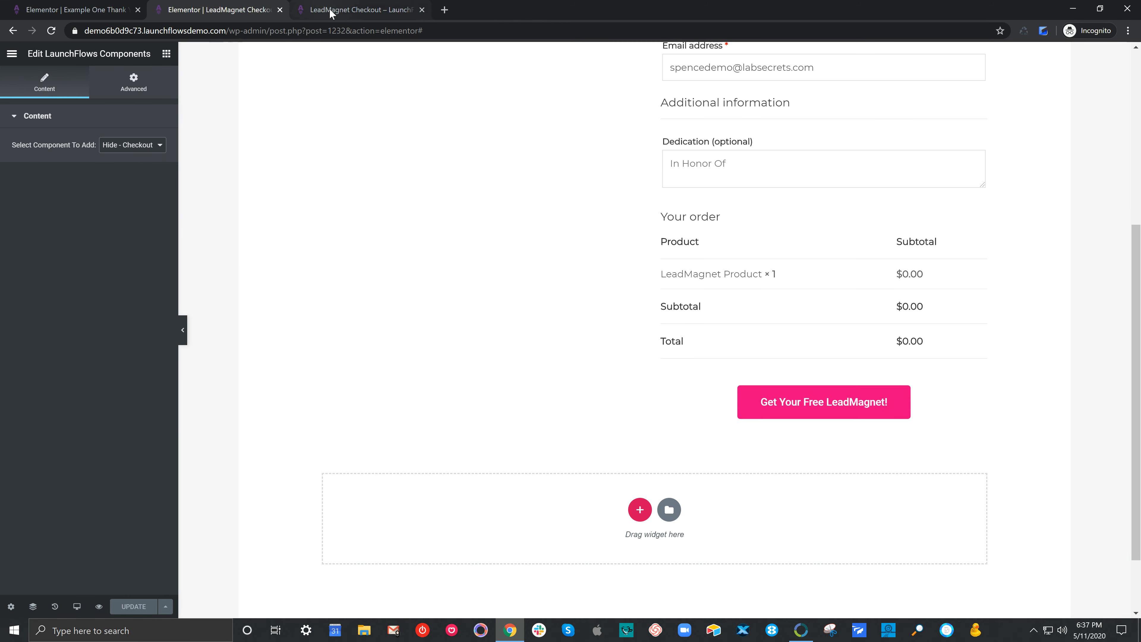
pyautogui.click(355, 10)
pyautogui.moveTo(67, 51)
pyautogui.rightClick(71, 81)
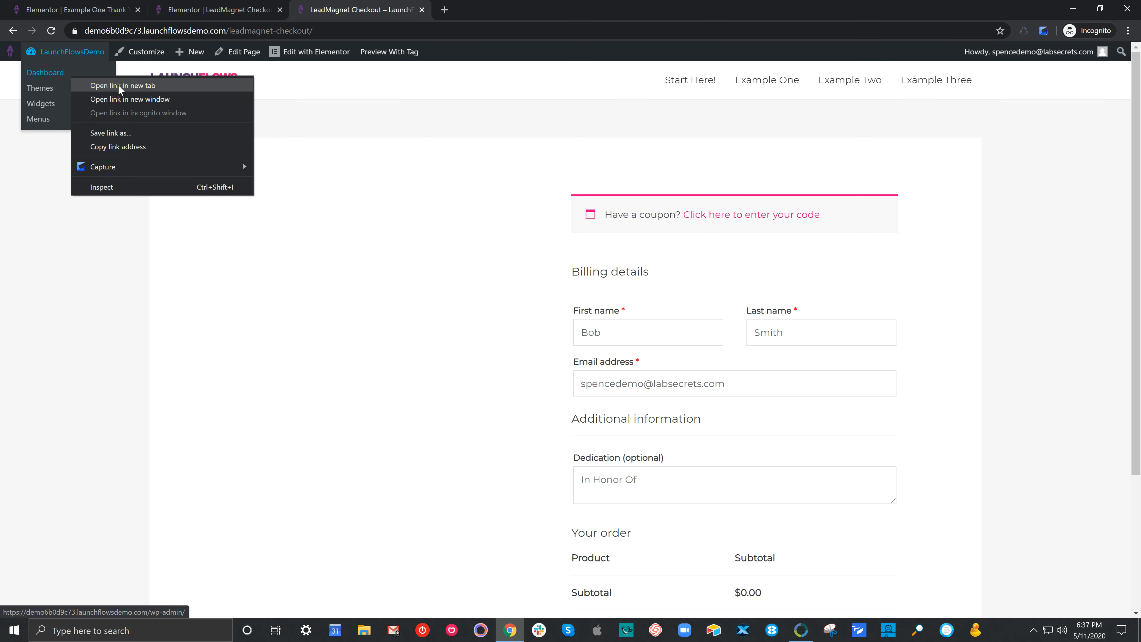
pyautogui.click(118, 84)
pyautogui.hotkey('ctrl', 'Tab')
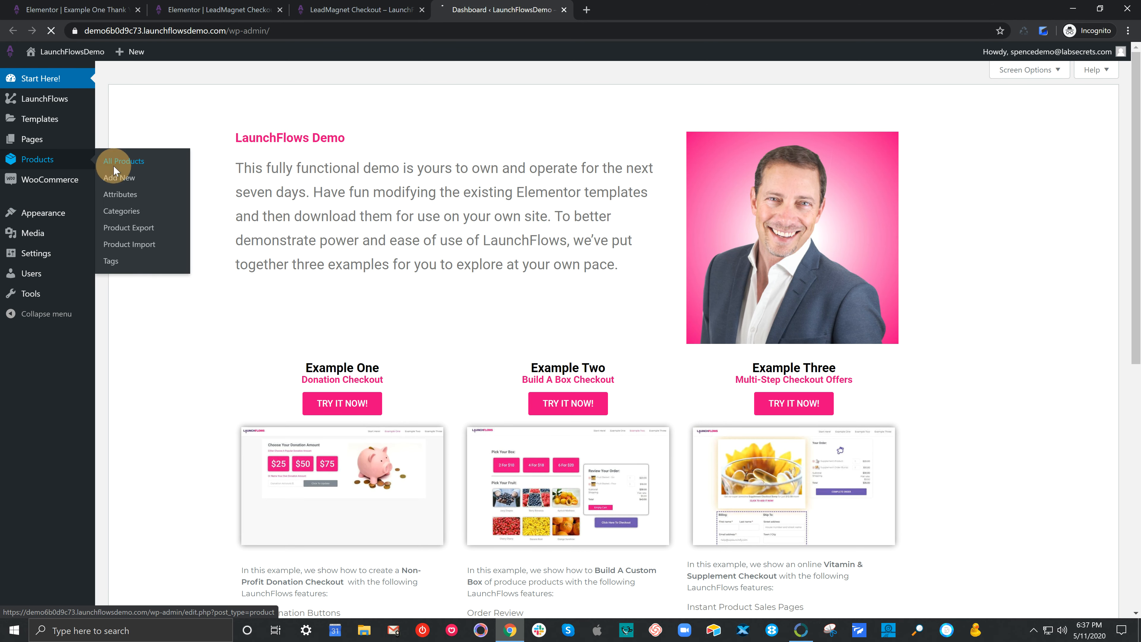
pyautogui.click(121, 161)
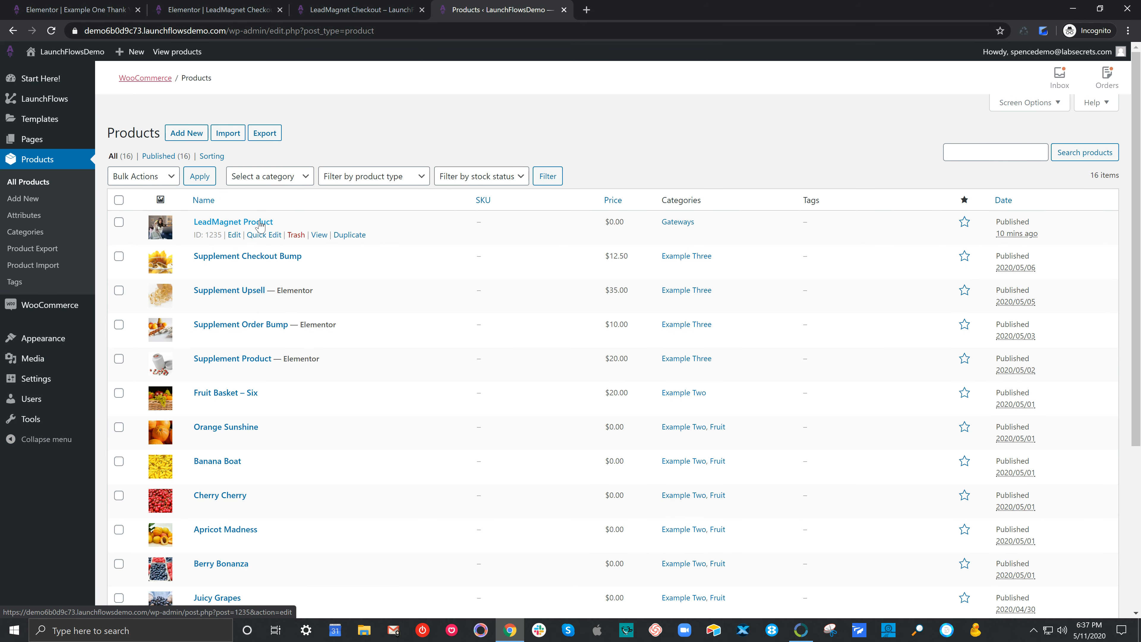
pyautogui.click(233, 221)
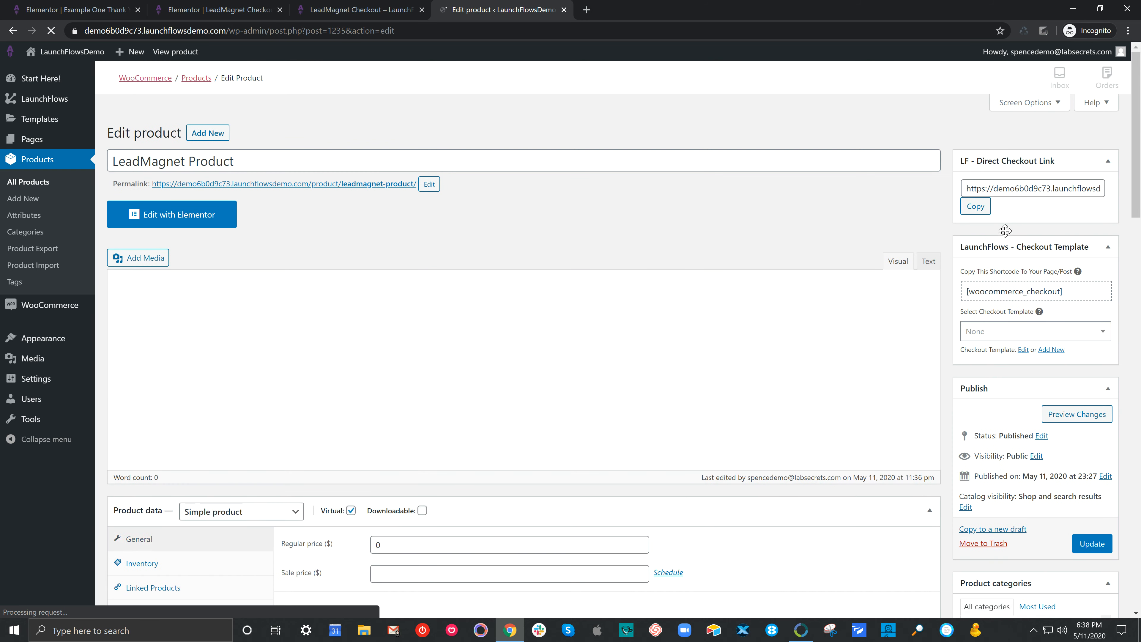
# Step: Copy the product's LF direct checkout link and open it in a new tab
pyautogui.click(1008, 182)
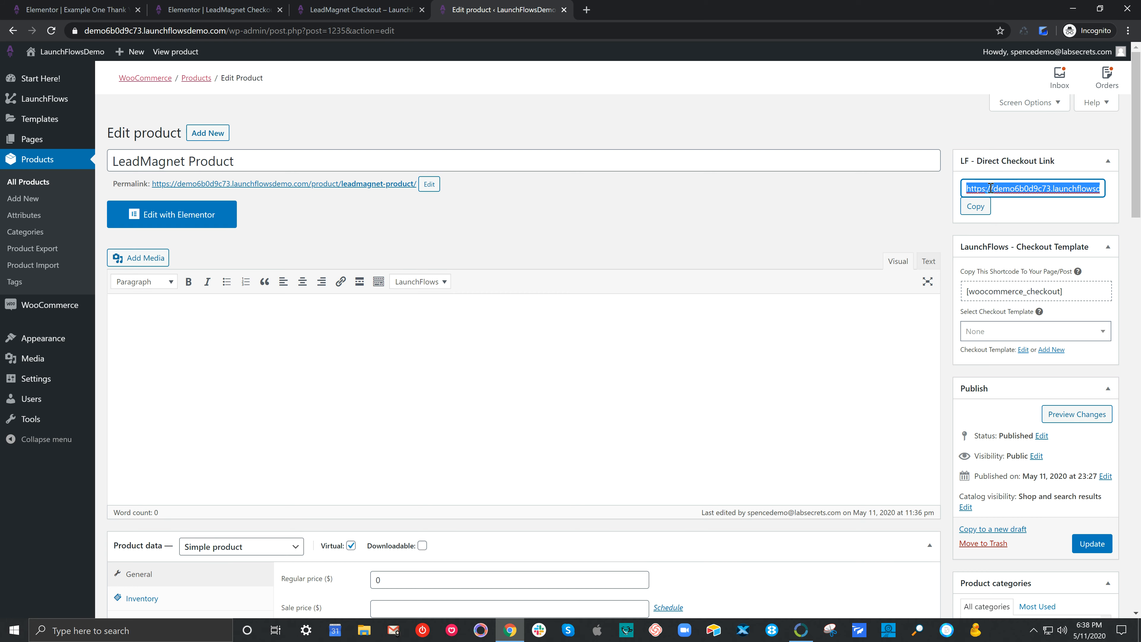
pyautogui.click(587, 9)
pyautogui.write('https://demo6b0d9c73.launchflowsdemo.com/leadmagnet-checkout/?add-to-cart=155')
pyautogui.press('Return')
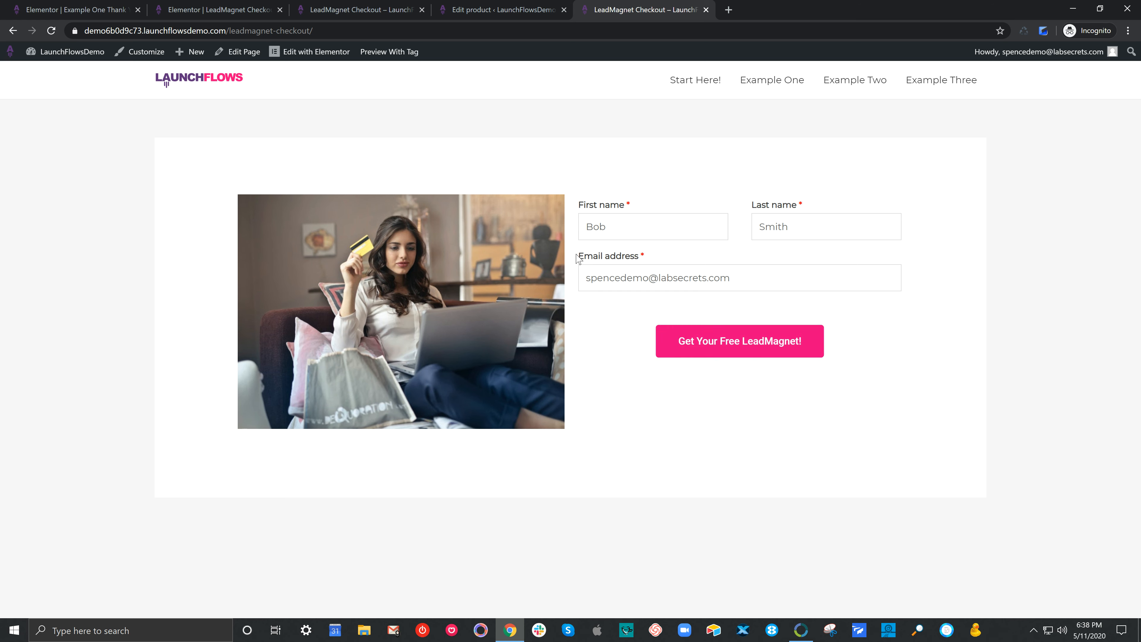
# Step: Submit the prefilled checkout with "Get Your Free LeadMagnet!" and follow "Get Your LeadMagnet Now!" on the thank you page
pyautogui.click(721, 342)
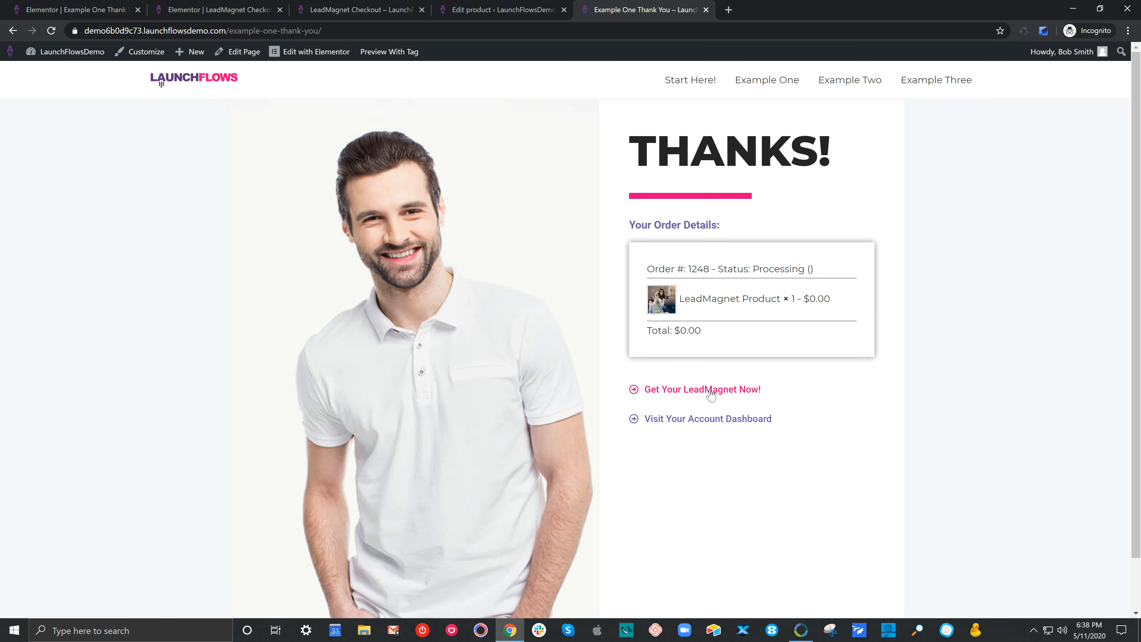
pyautogui.click(710, 392)
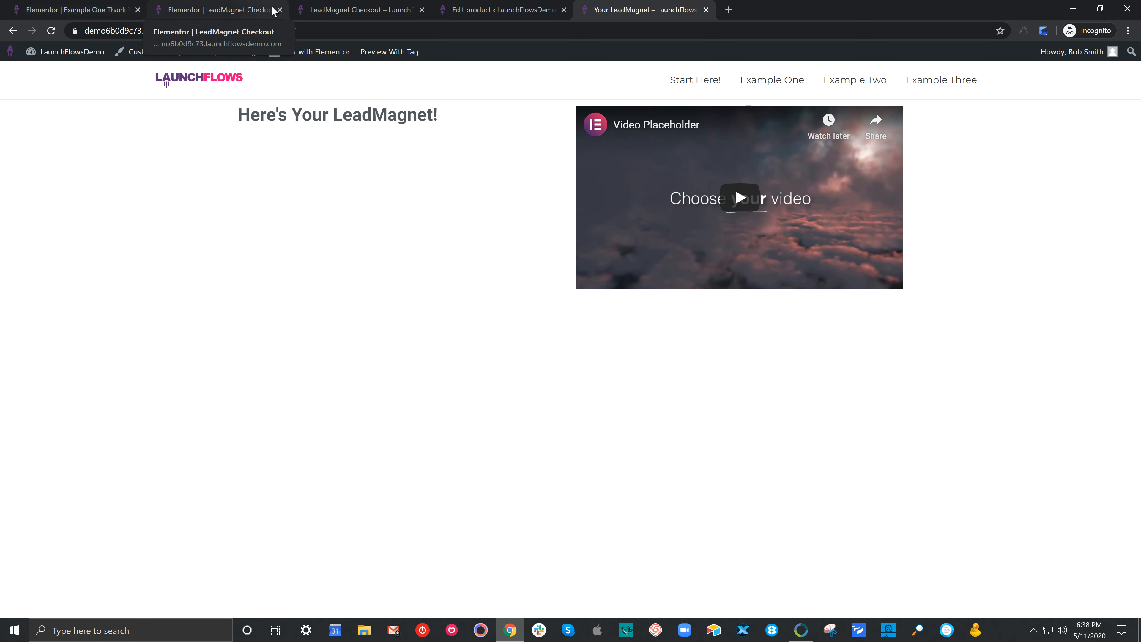
# Step: Return to the LeadMagnet Product editor and review its LaunchFlows page links, Instant LeadMagnet option and direct checkout link
pyautogui.click(470, 9)
pyautogui.scroll(-5, 359, 286)
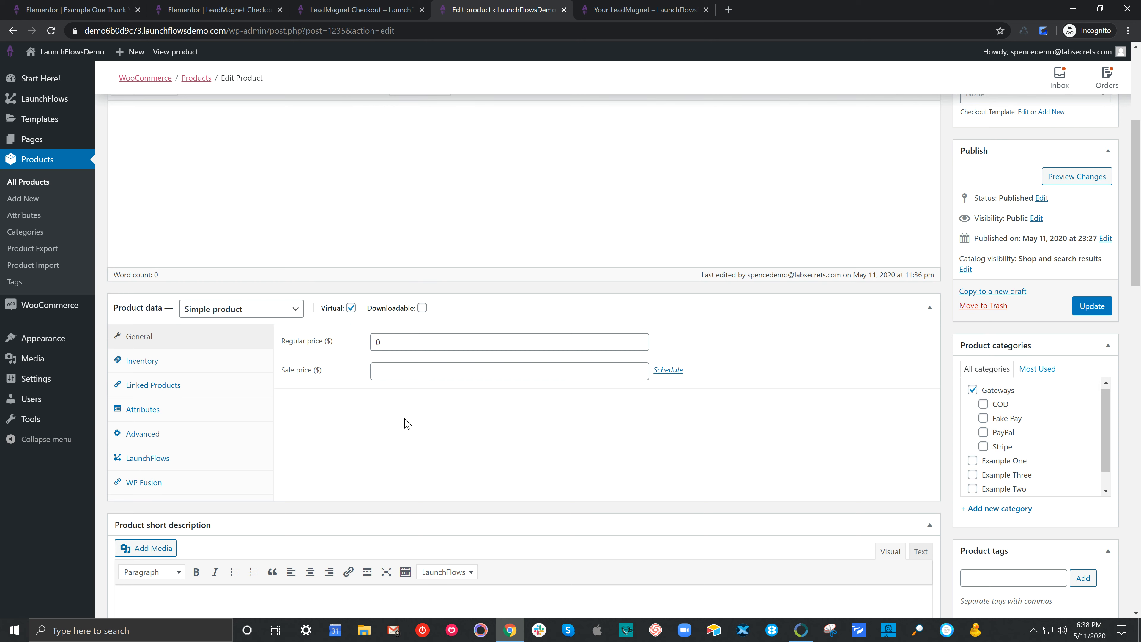
pyautogui.click(220, 453)
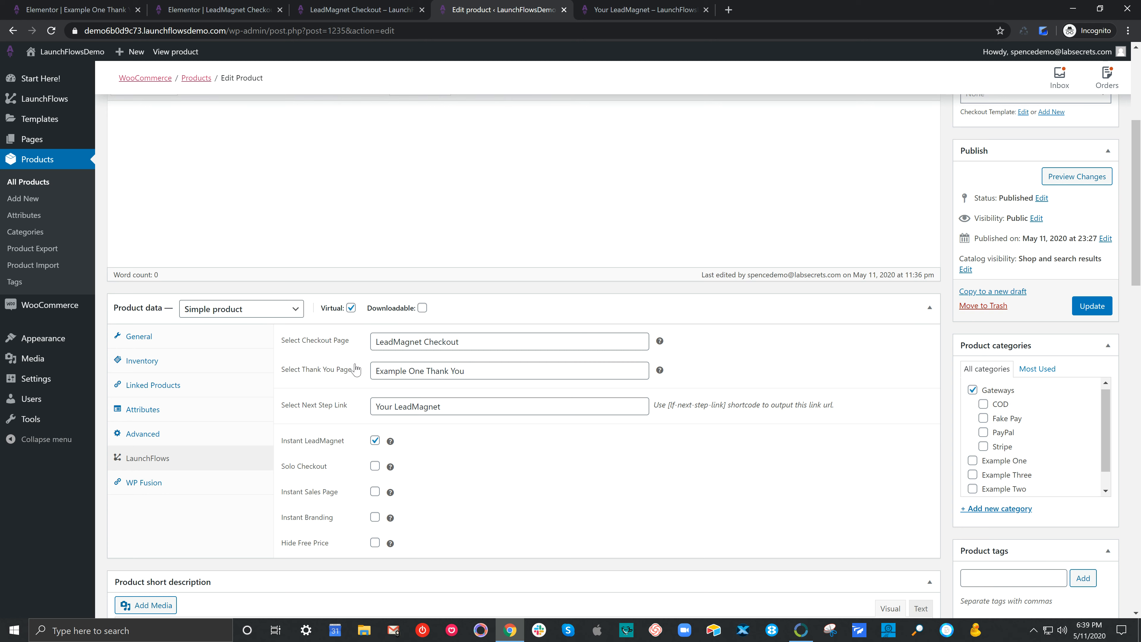
pyautogui.scroll(5, 568, 395)
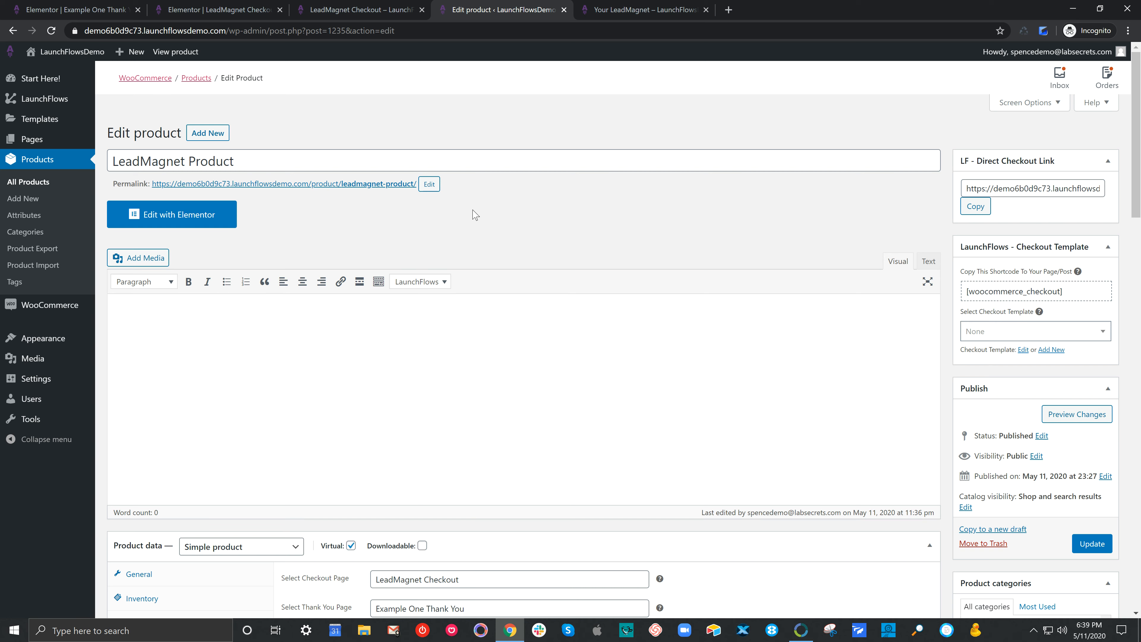
pyautogui.scroll(-5, 348, 238)
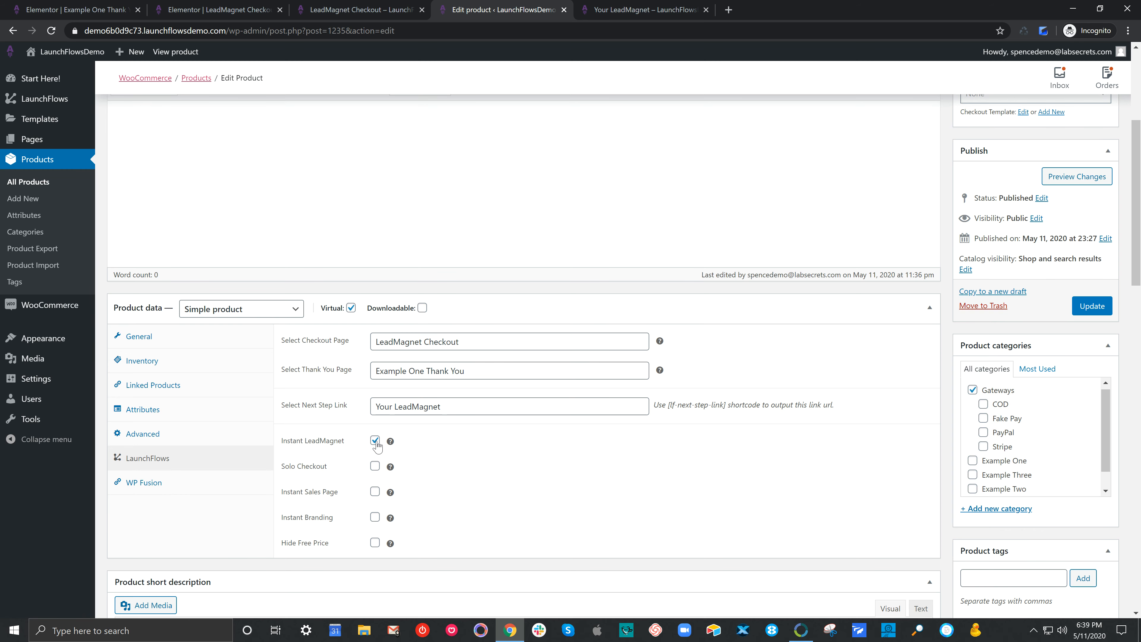
pyautogui.scroll(5, 458, 440)
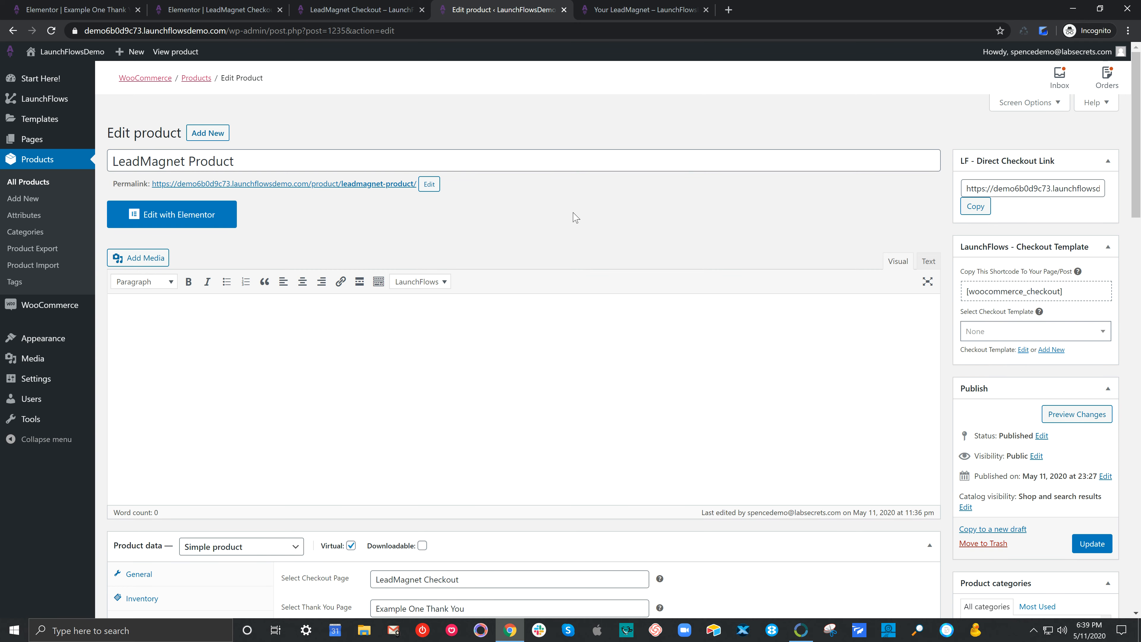
pyautogui.scroll(-5, 570, 220)
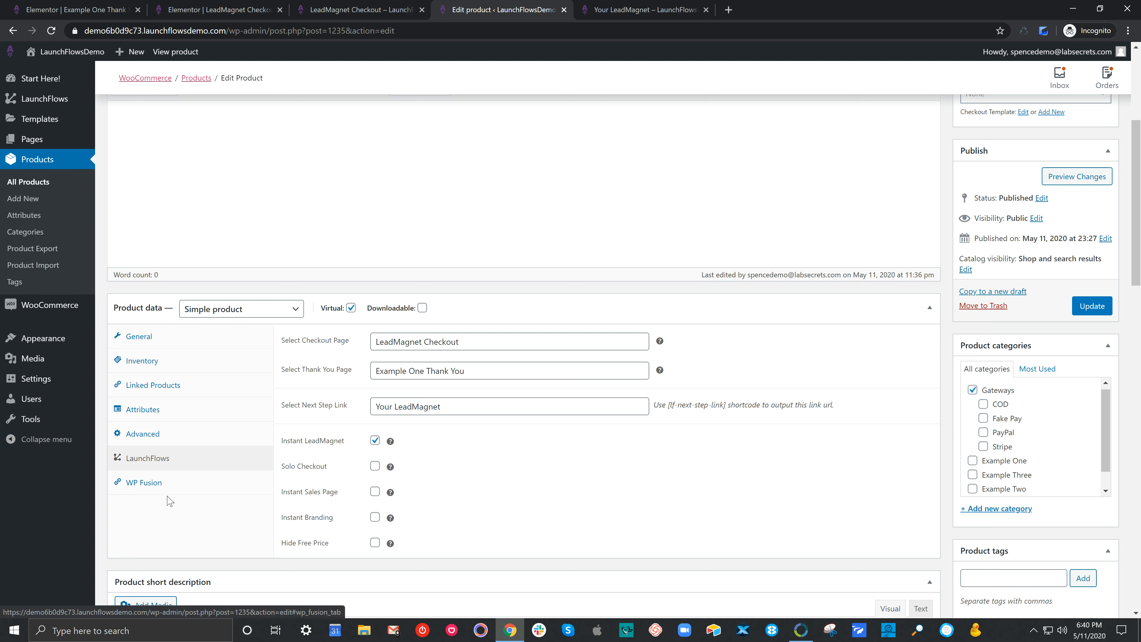
# Step: Add a new WP Fusion tag "LeadMagnet" to apply when LeadMagnet Product is purchased, and update the product
pyautogui.click(166, 485)
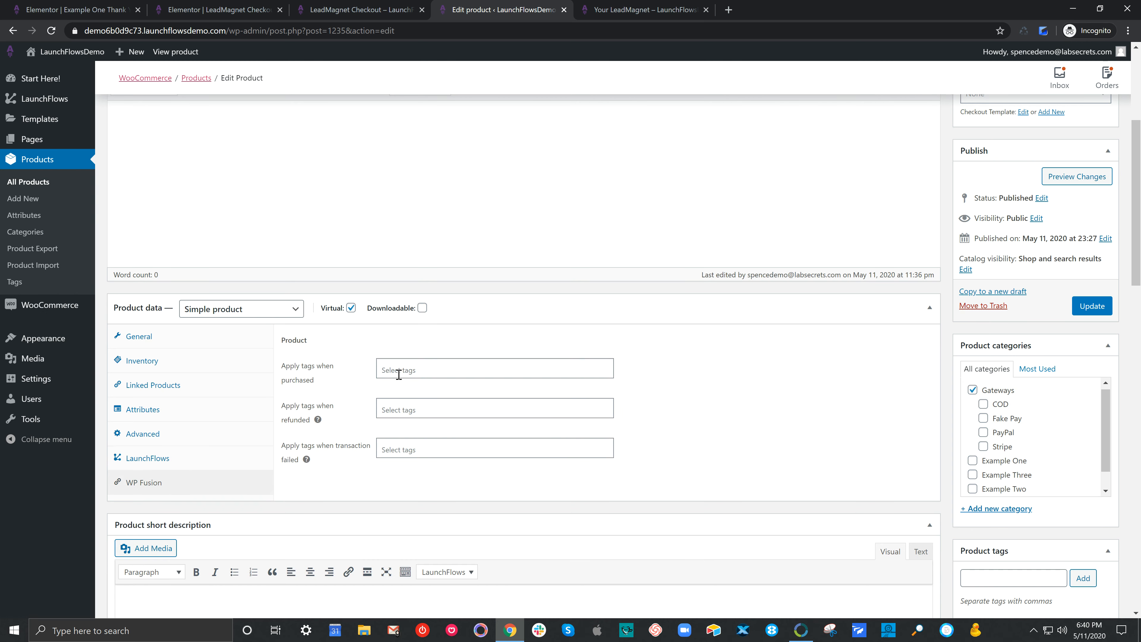
pyautogui.moveTo(321, 377); pyautogui.dragTo(285, 365)
pyautogui.click(409, 370)
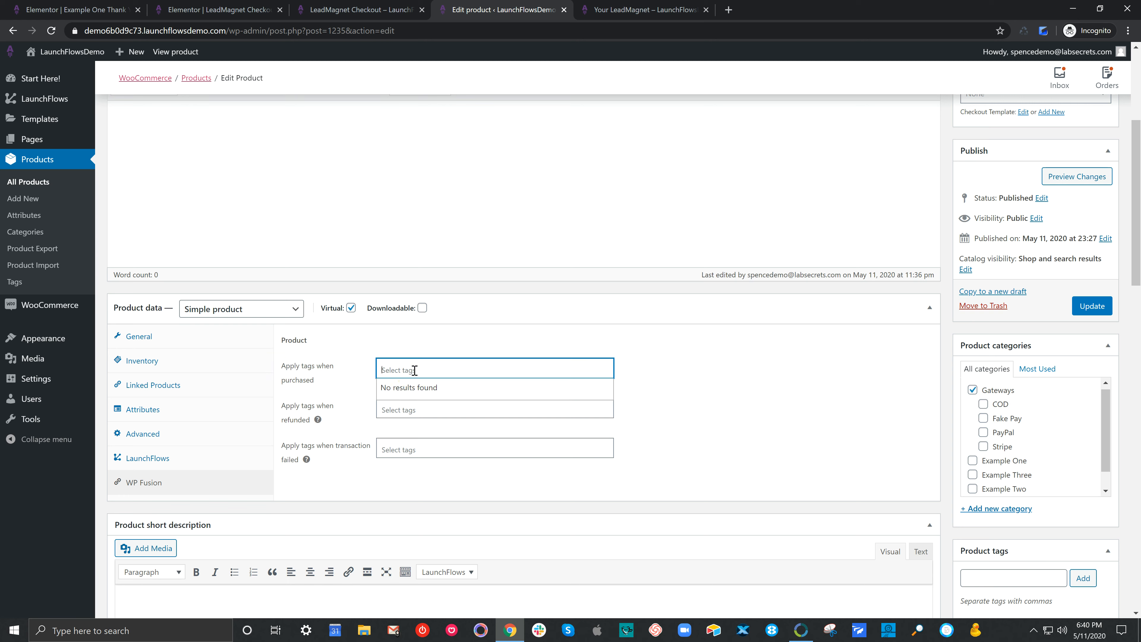
pyautogui.write('LeadMagnet')
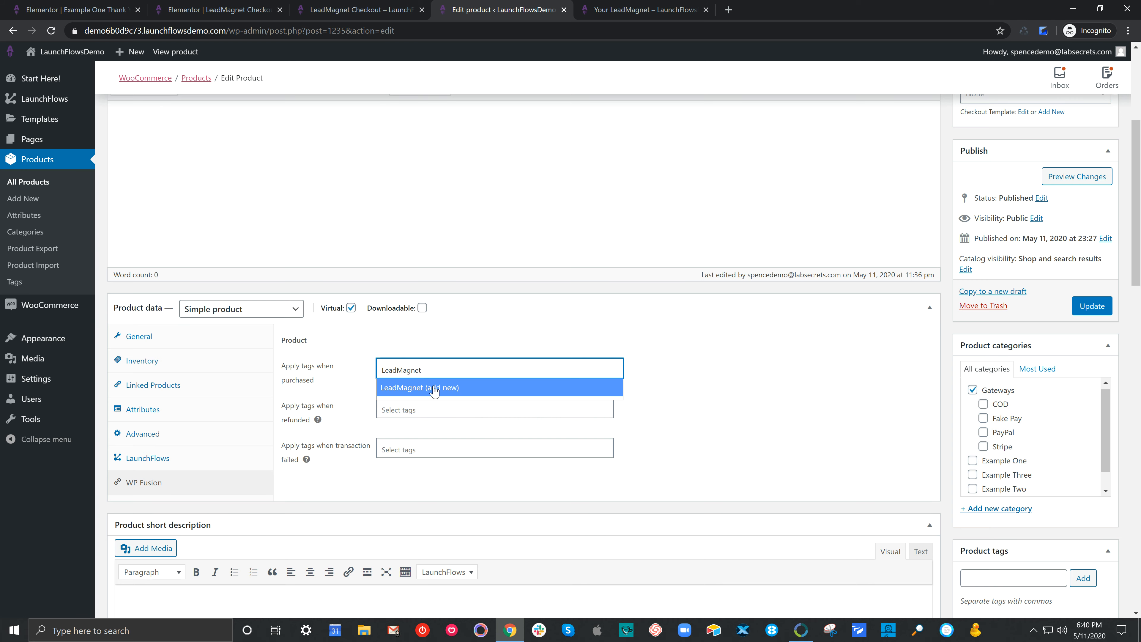
pyautogui.click(430, 389)
pyautogui.click(1088, 310)
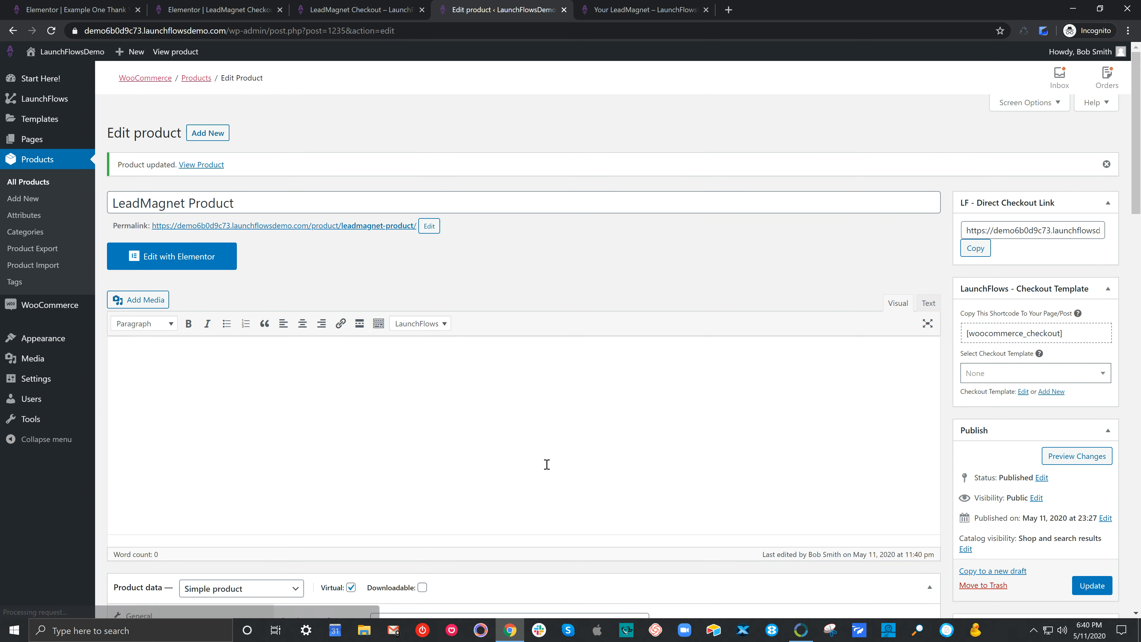
pyautogui.scroll(-4, 543, 467)
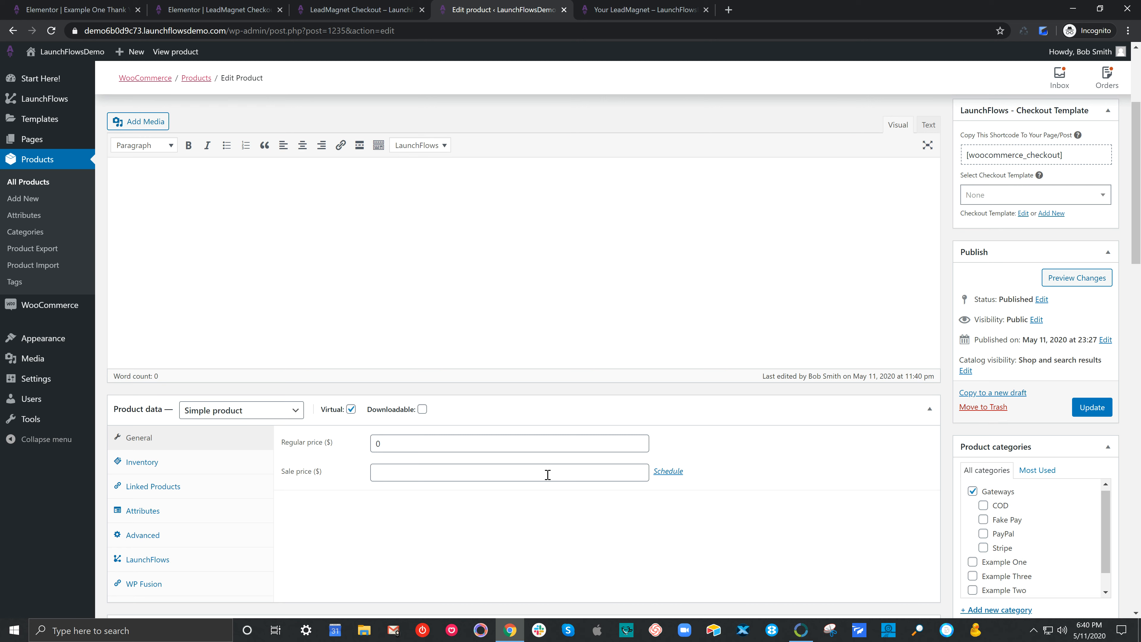